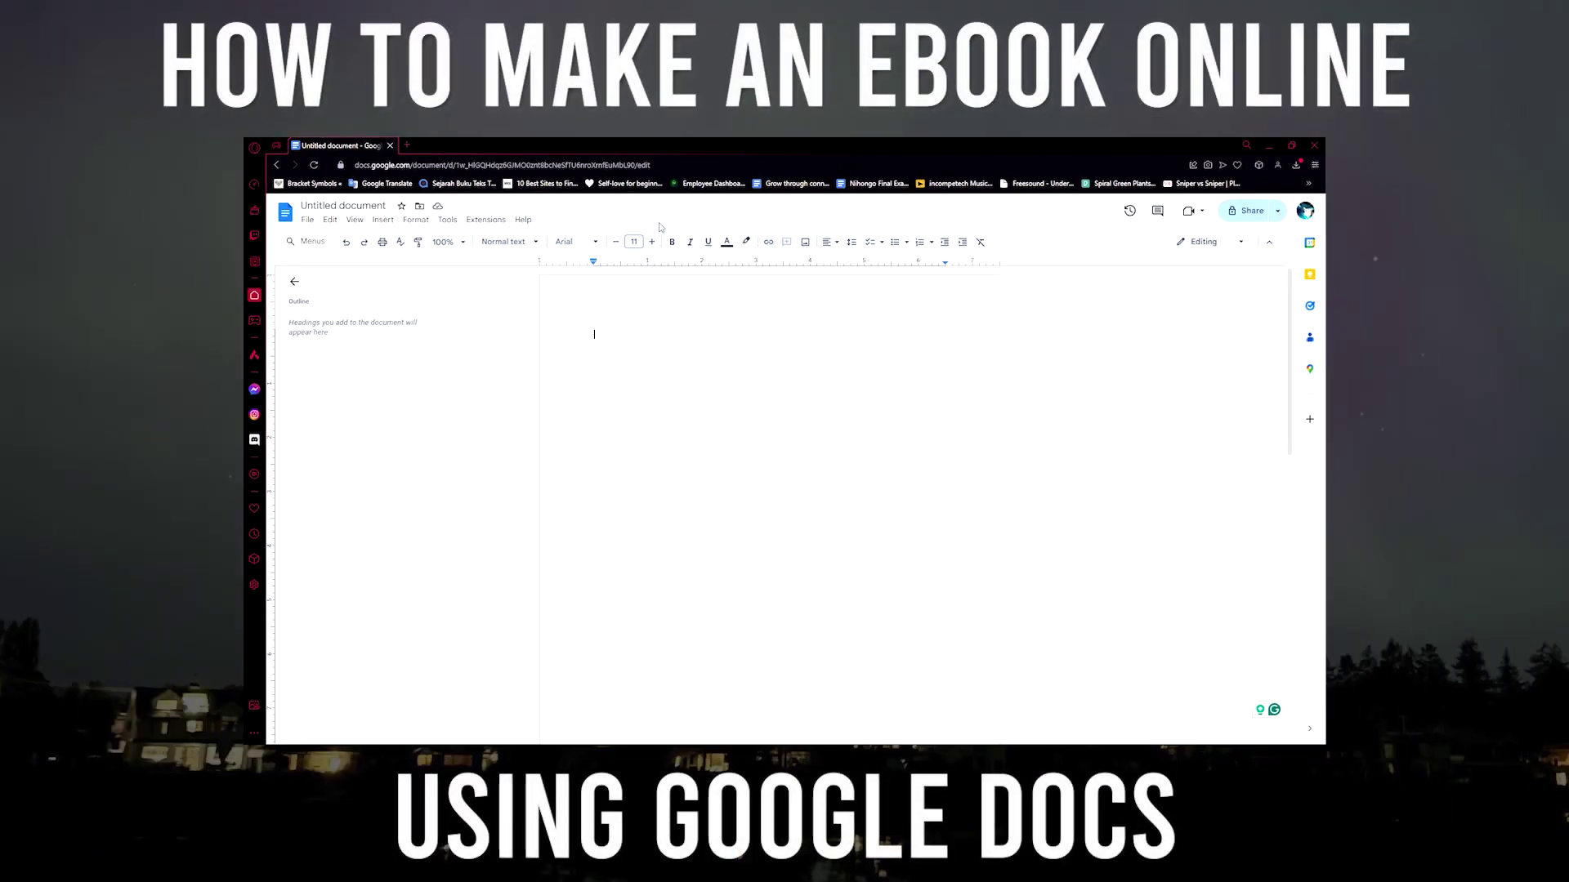
- Open the Google Docs home page in a new browser tab and return to the untitled document
click(407, 145)
text(docs)
key(Return)
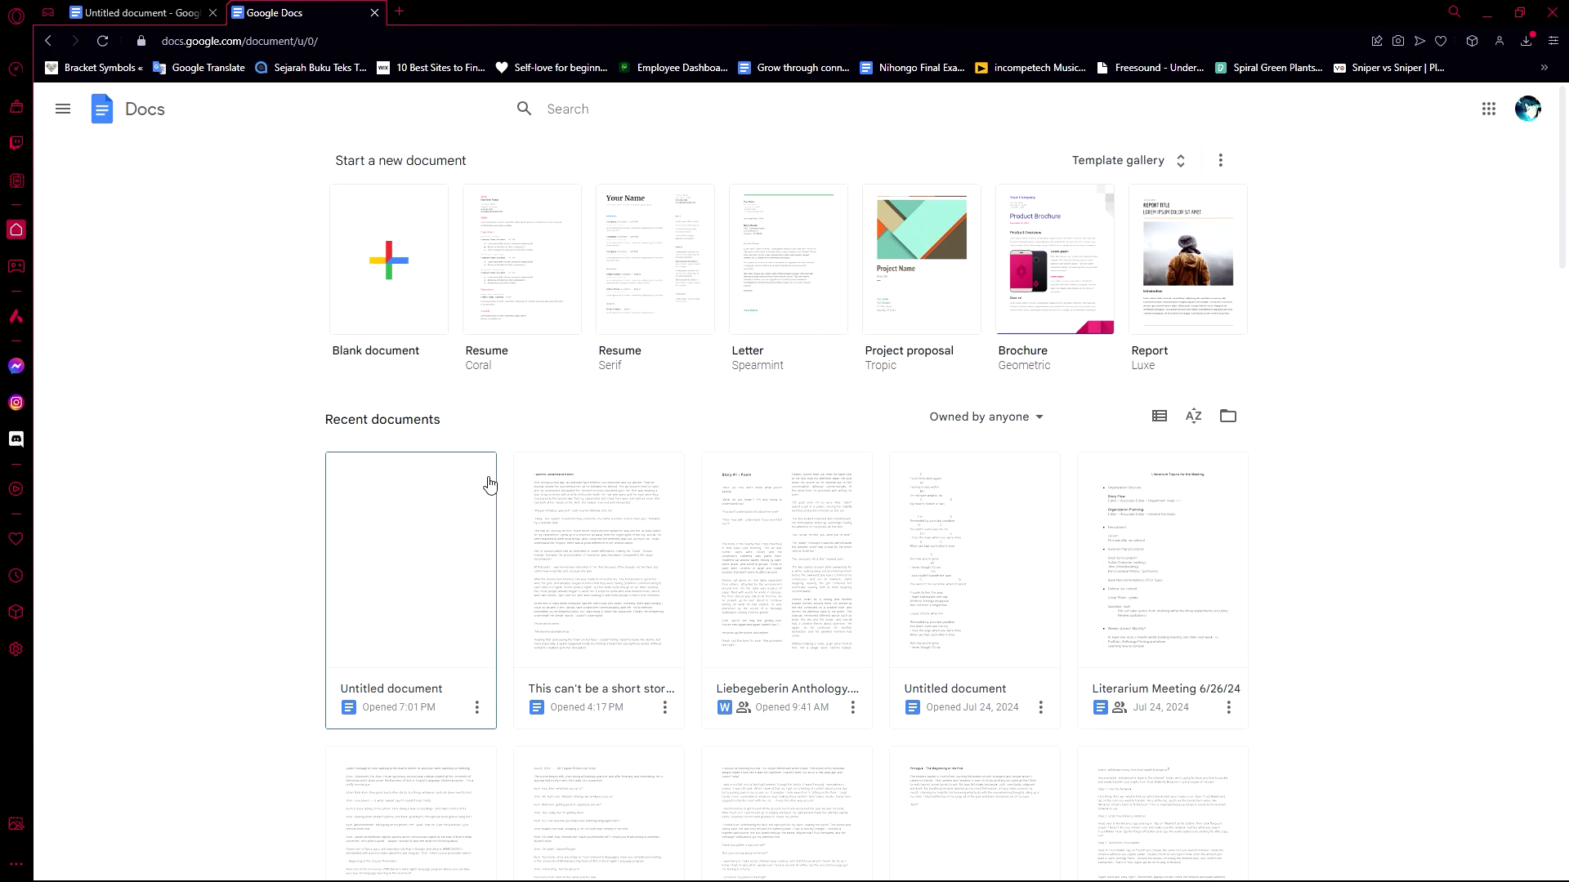
click(147, 12)
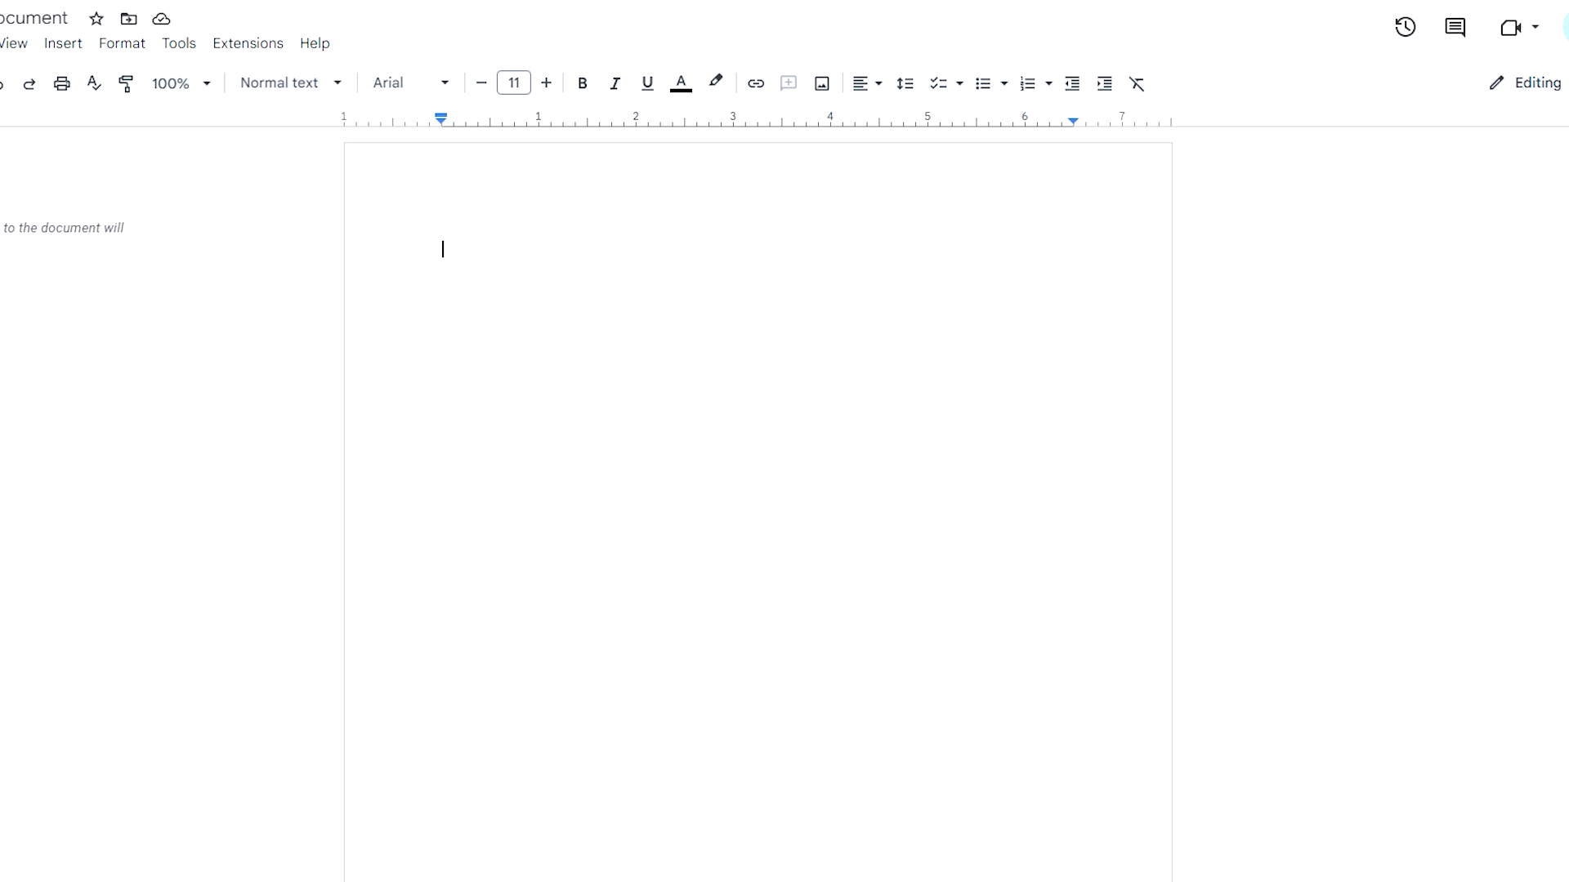
- Open the Pexels photo site in a new browser tab
click(452, 8)
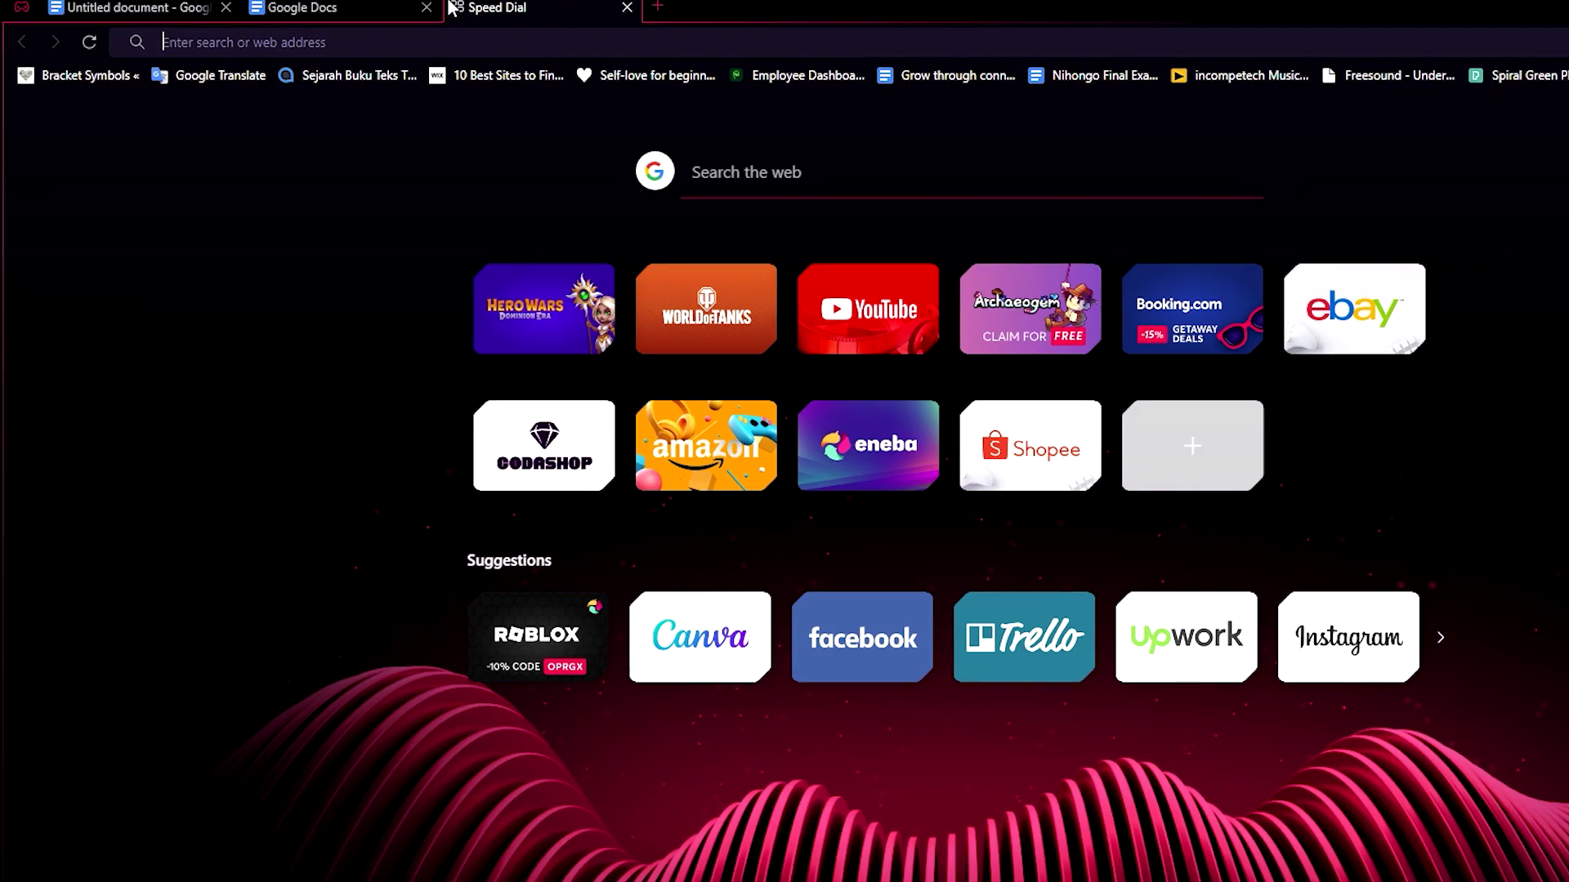
text(pexe)
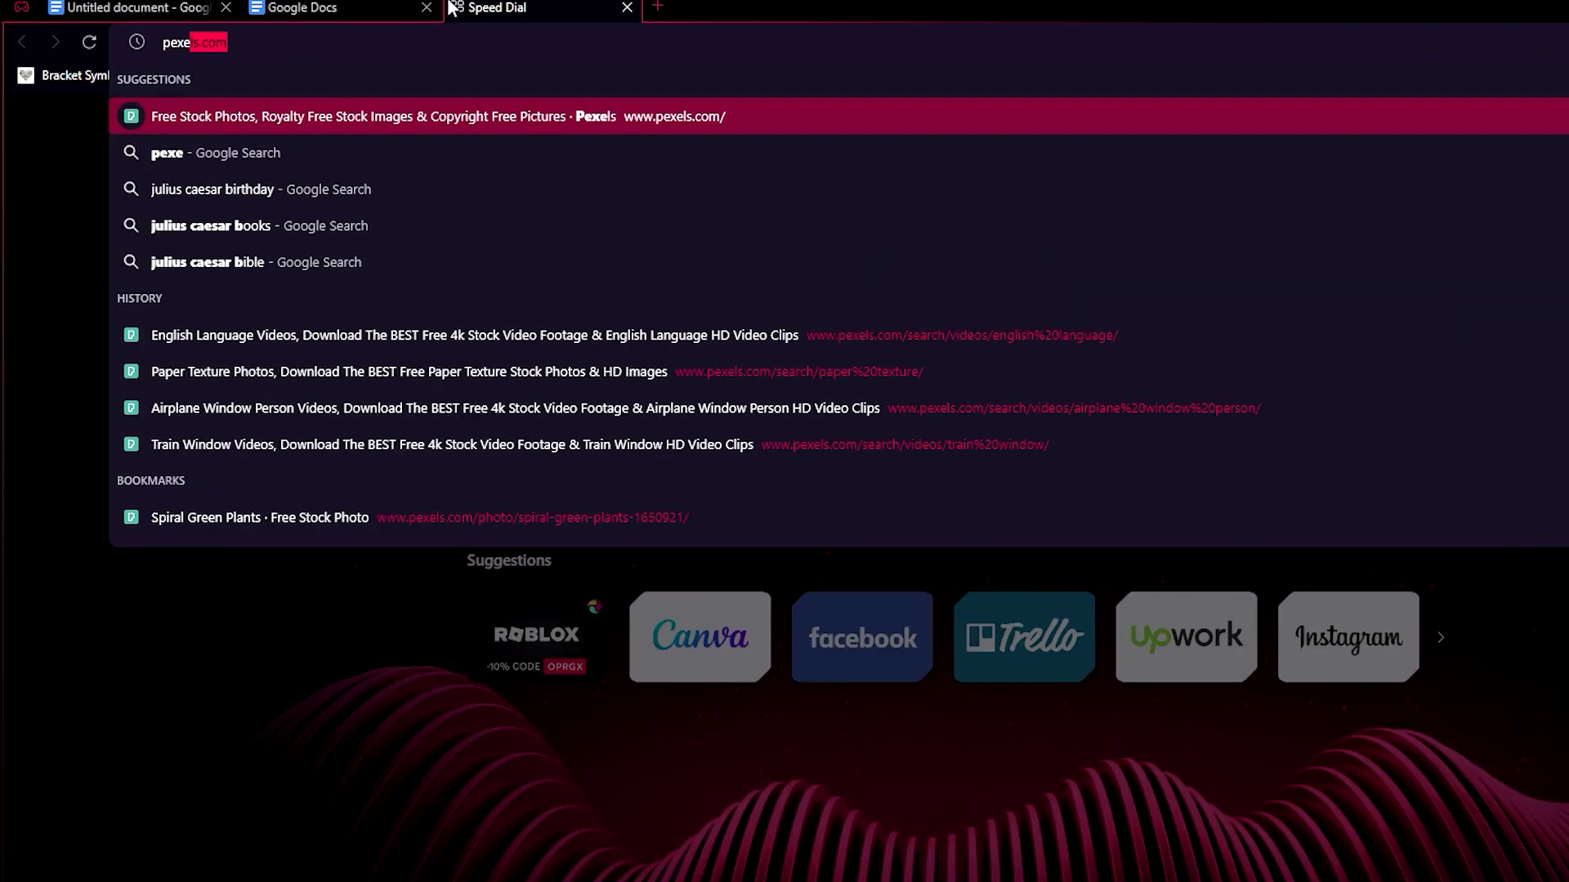
key(Return)
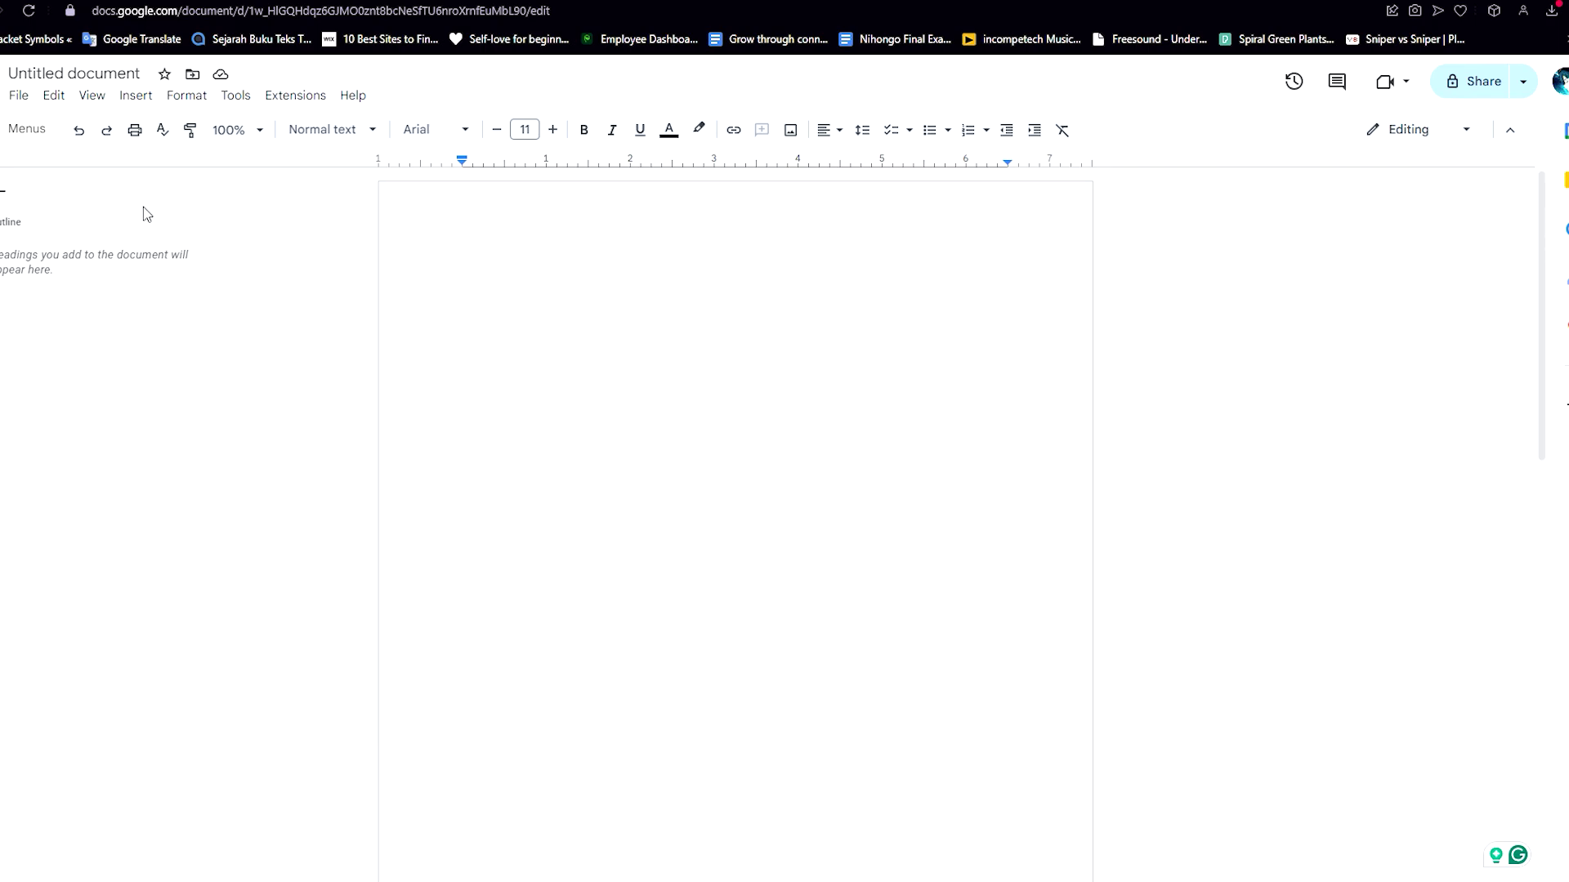
- Insert the downloaded image pexels-hikaique-775201.jpg from the computer into the blank document
click(18, 95)
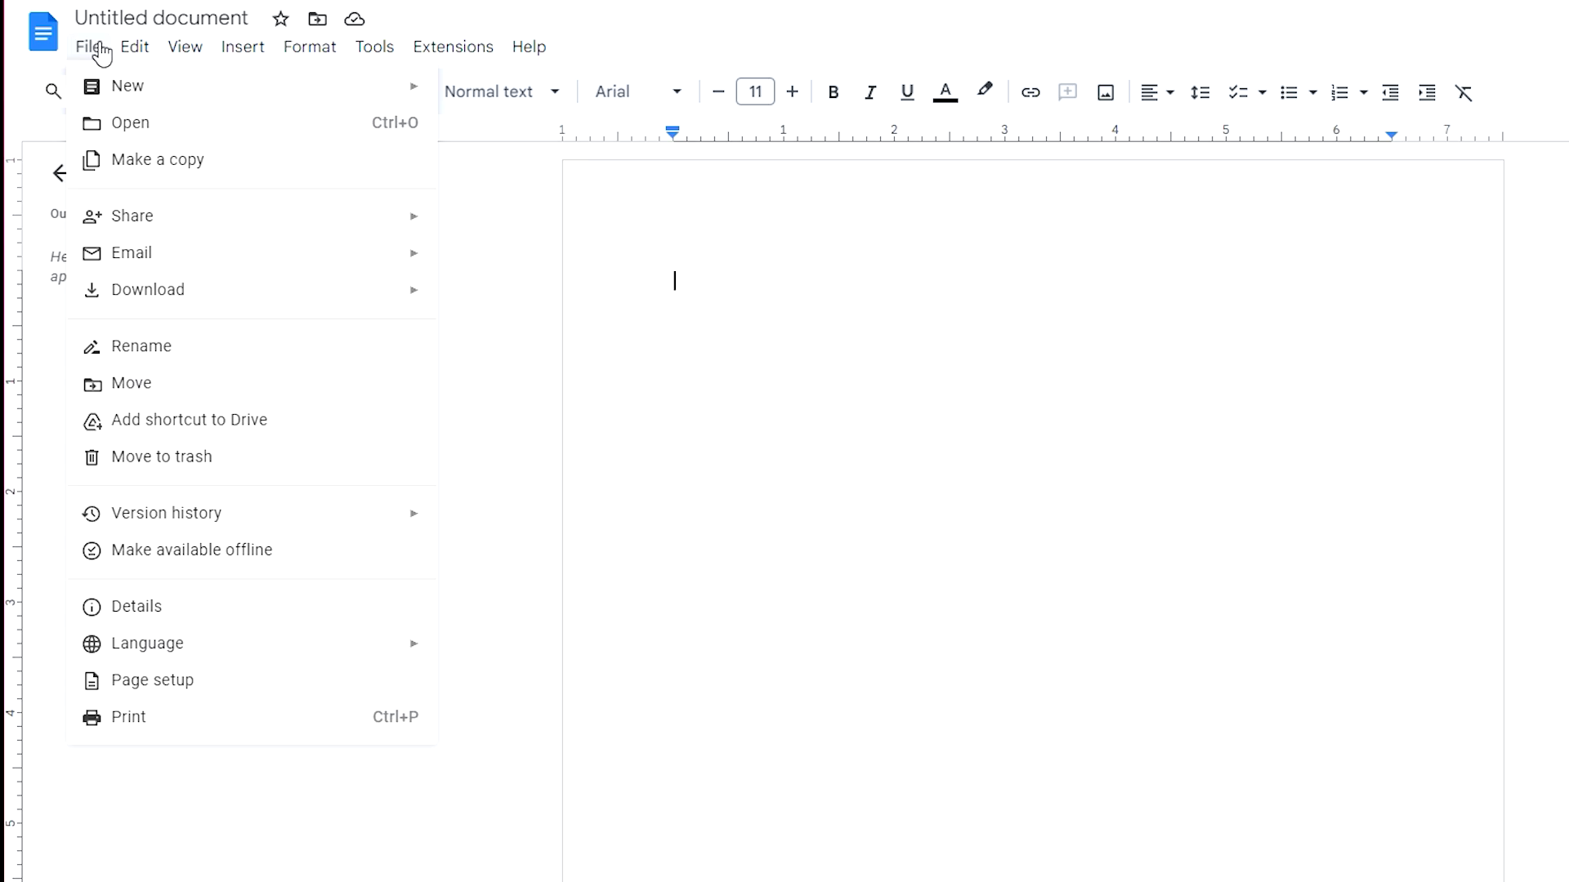
mouse_move(260, 51)
mouse_move(263, 90)
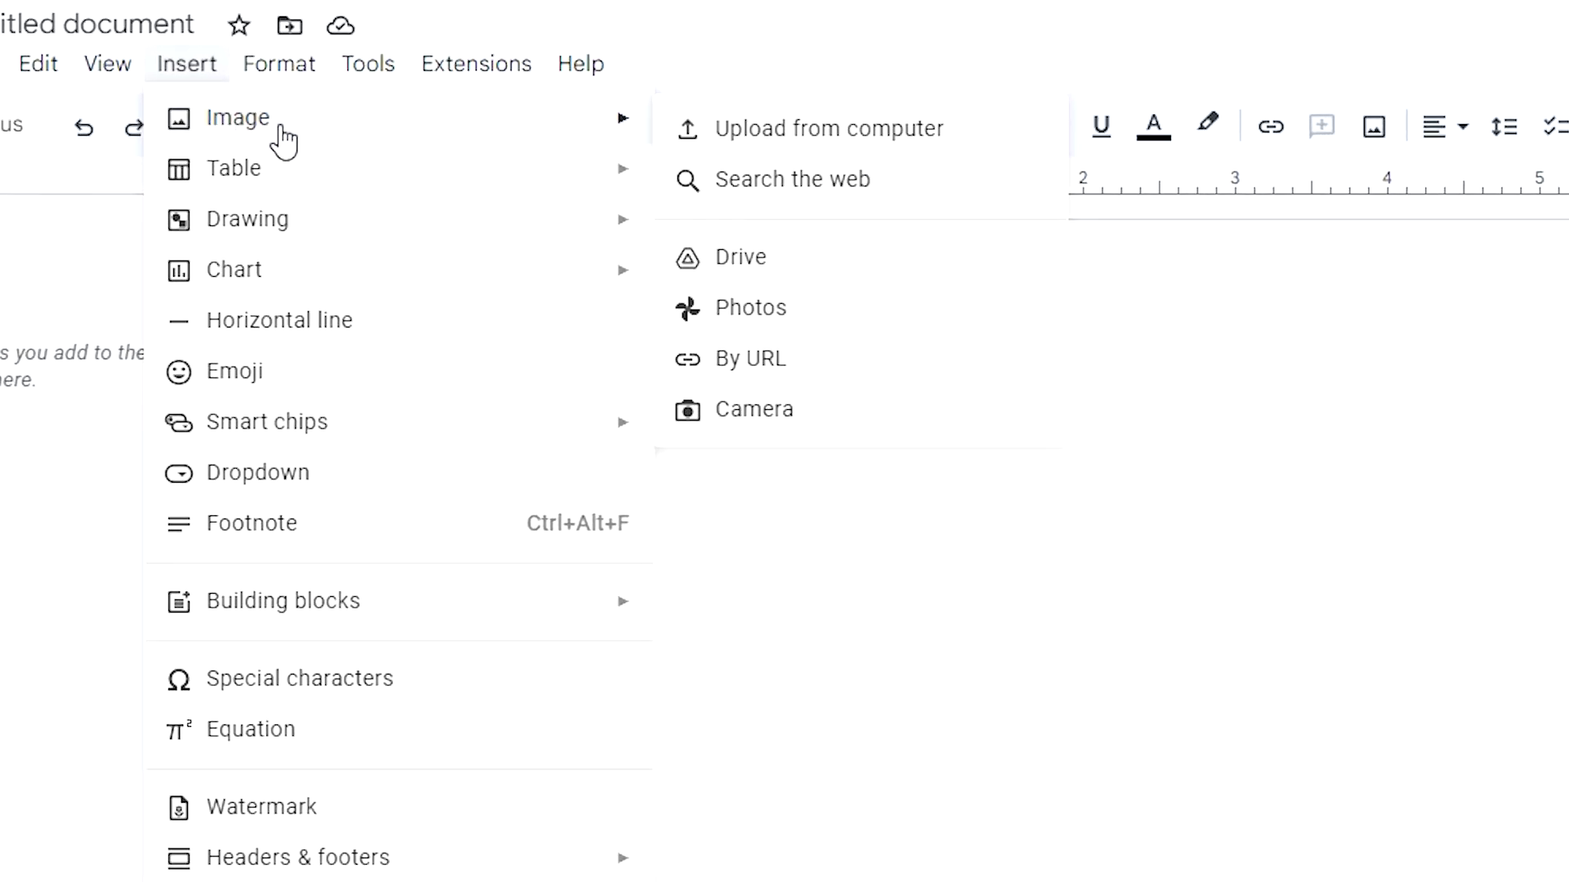
click(711, 138)
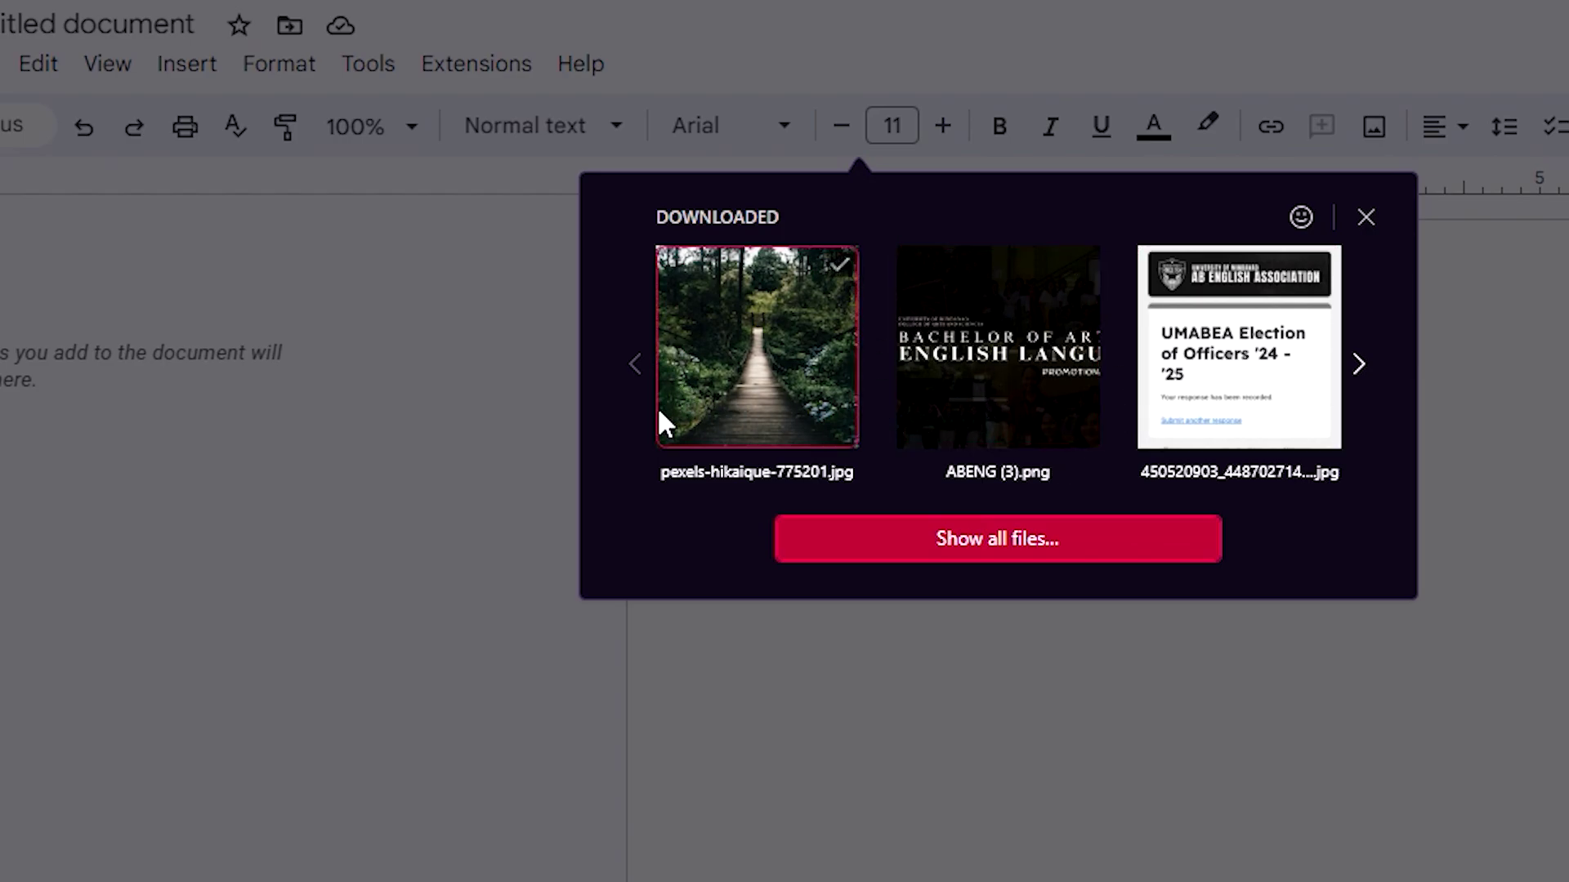
click(825, 391)
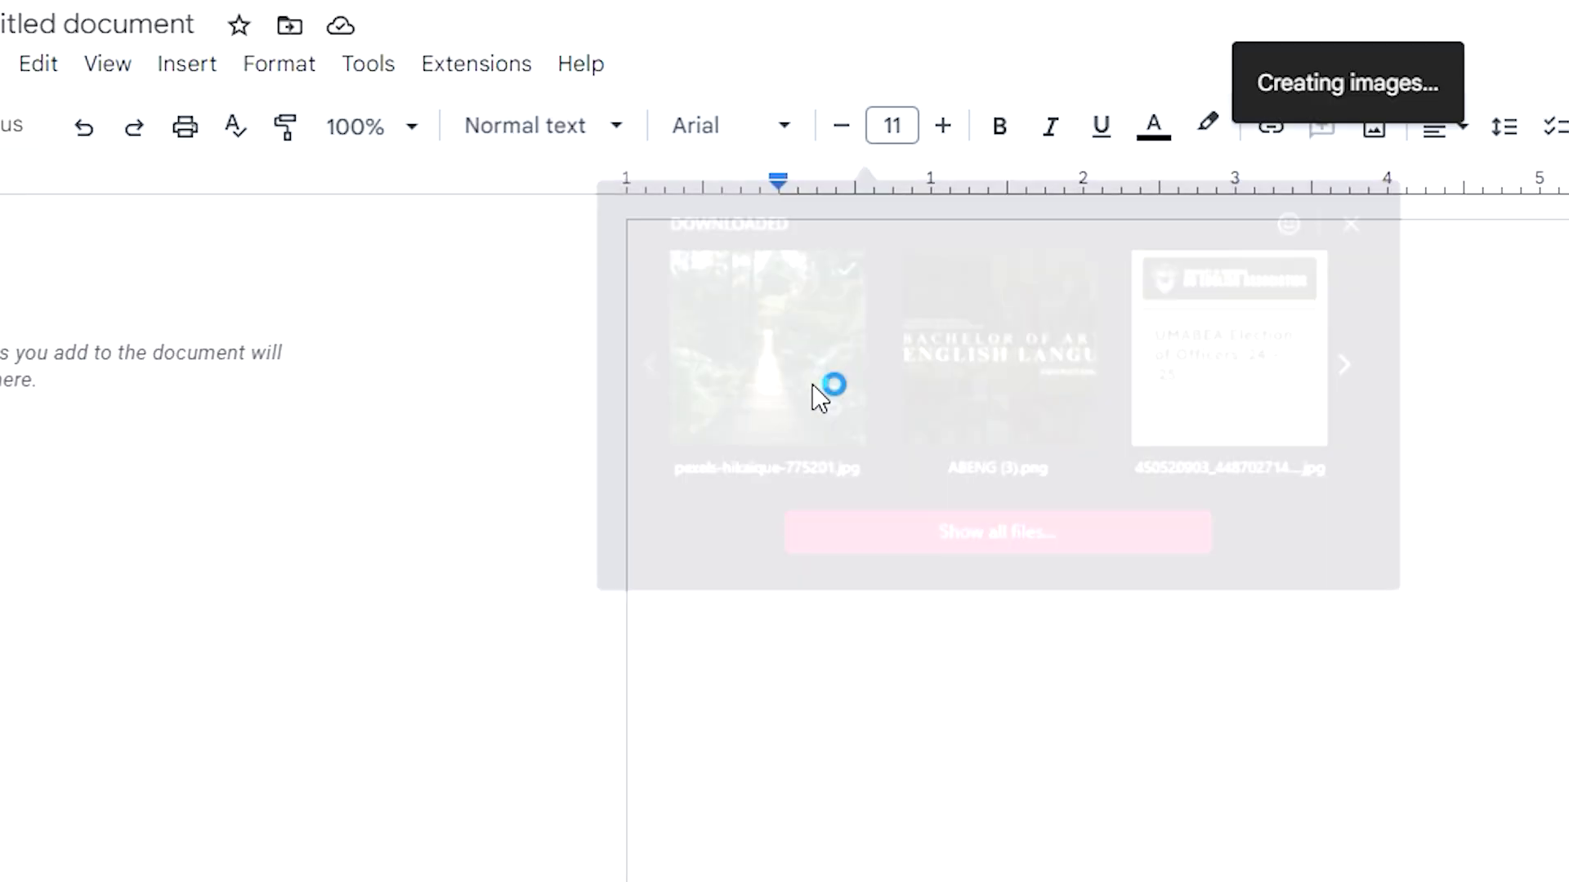
click(1197, 493)
- Try to move the inline bridge image higher on the first page and undo the move
scroll(1221, 514, down, 5)
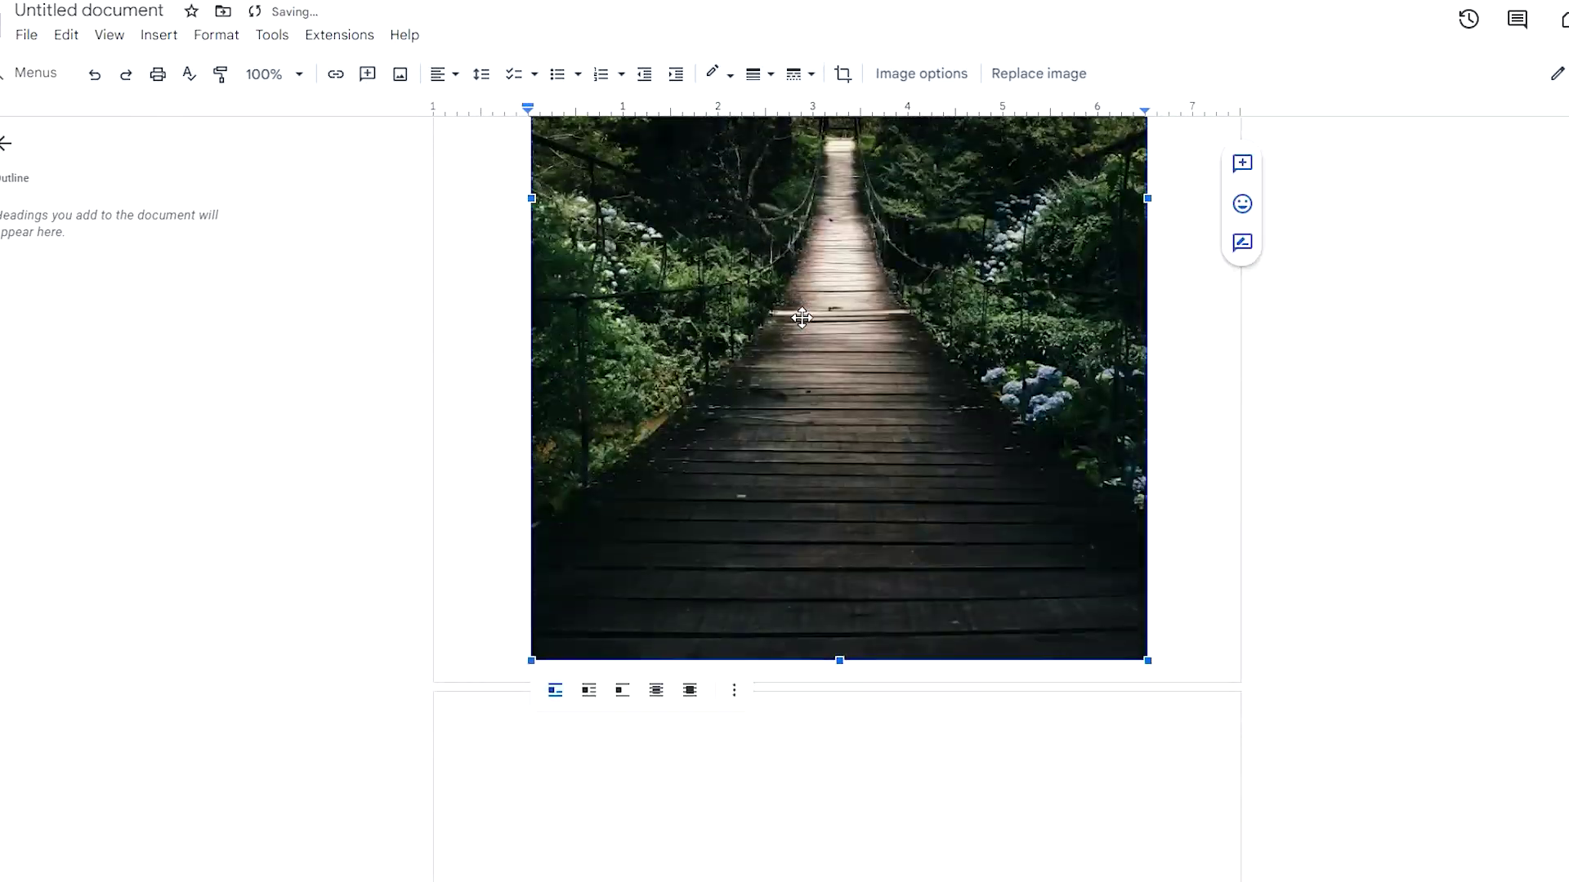
scroll(1317, 542, up, 1)
scroll(863, 333, up, 6)
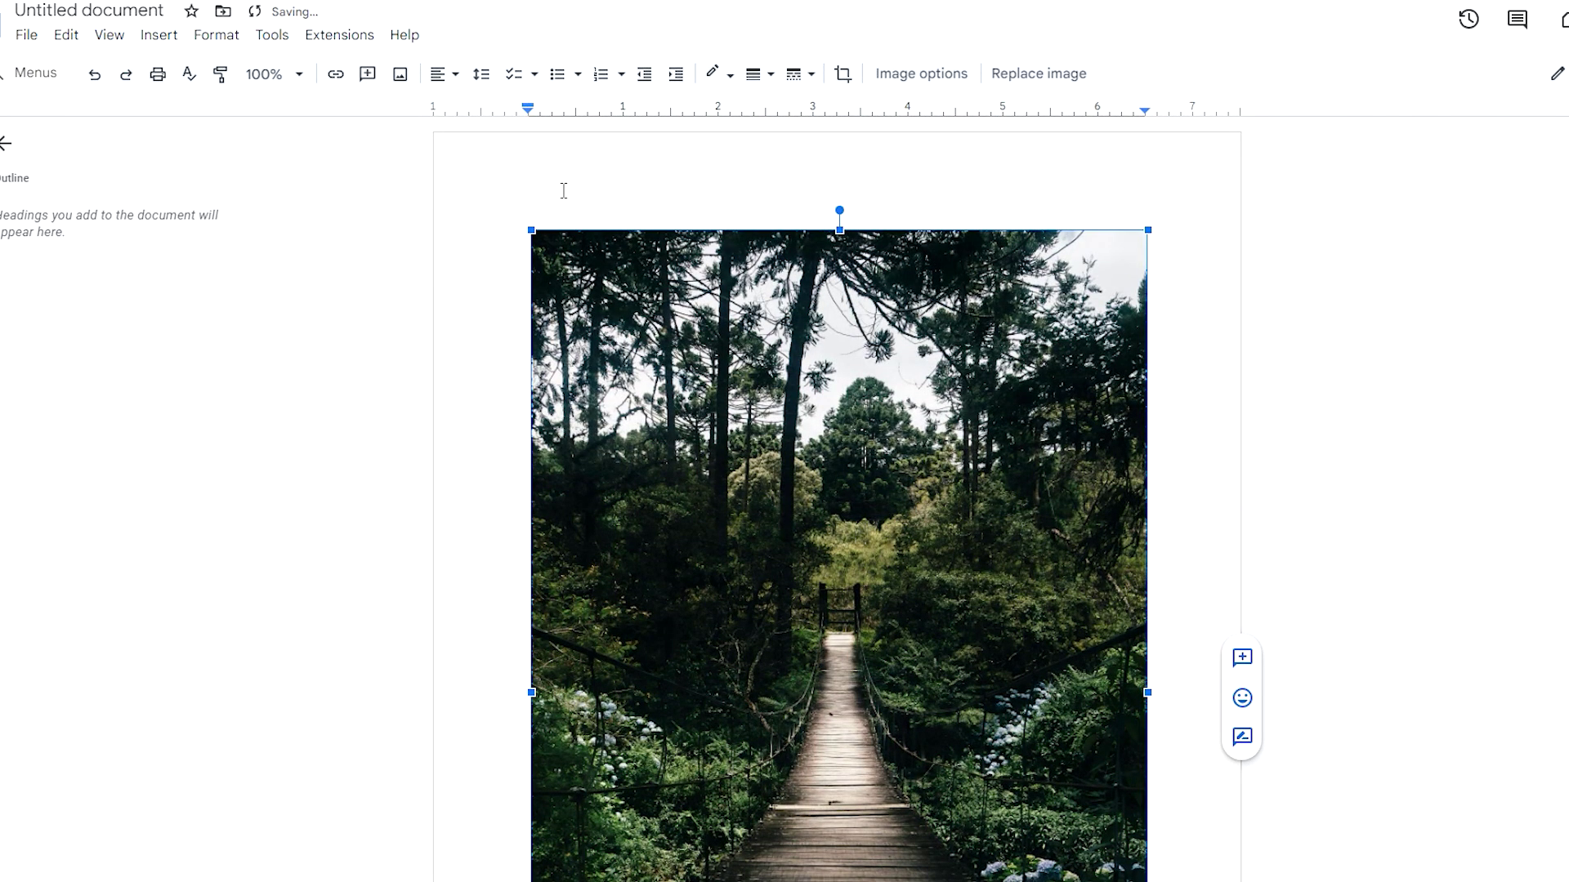
scroll(707, 201, down, 8)
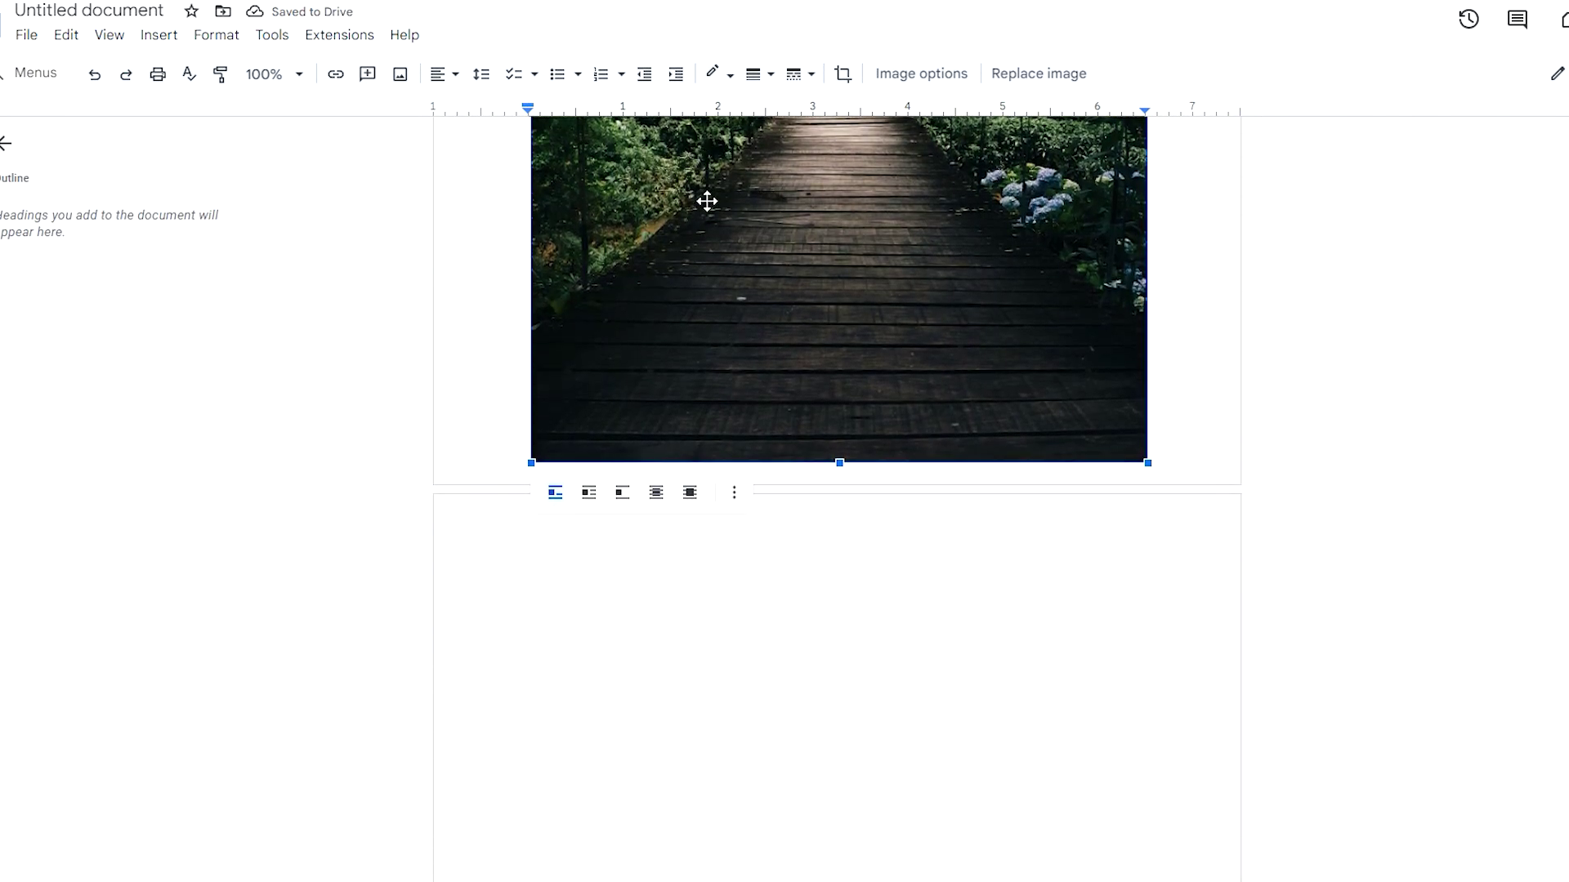
scroll(819, 263, up, 8)
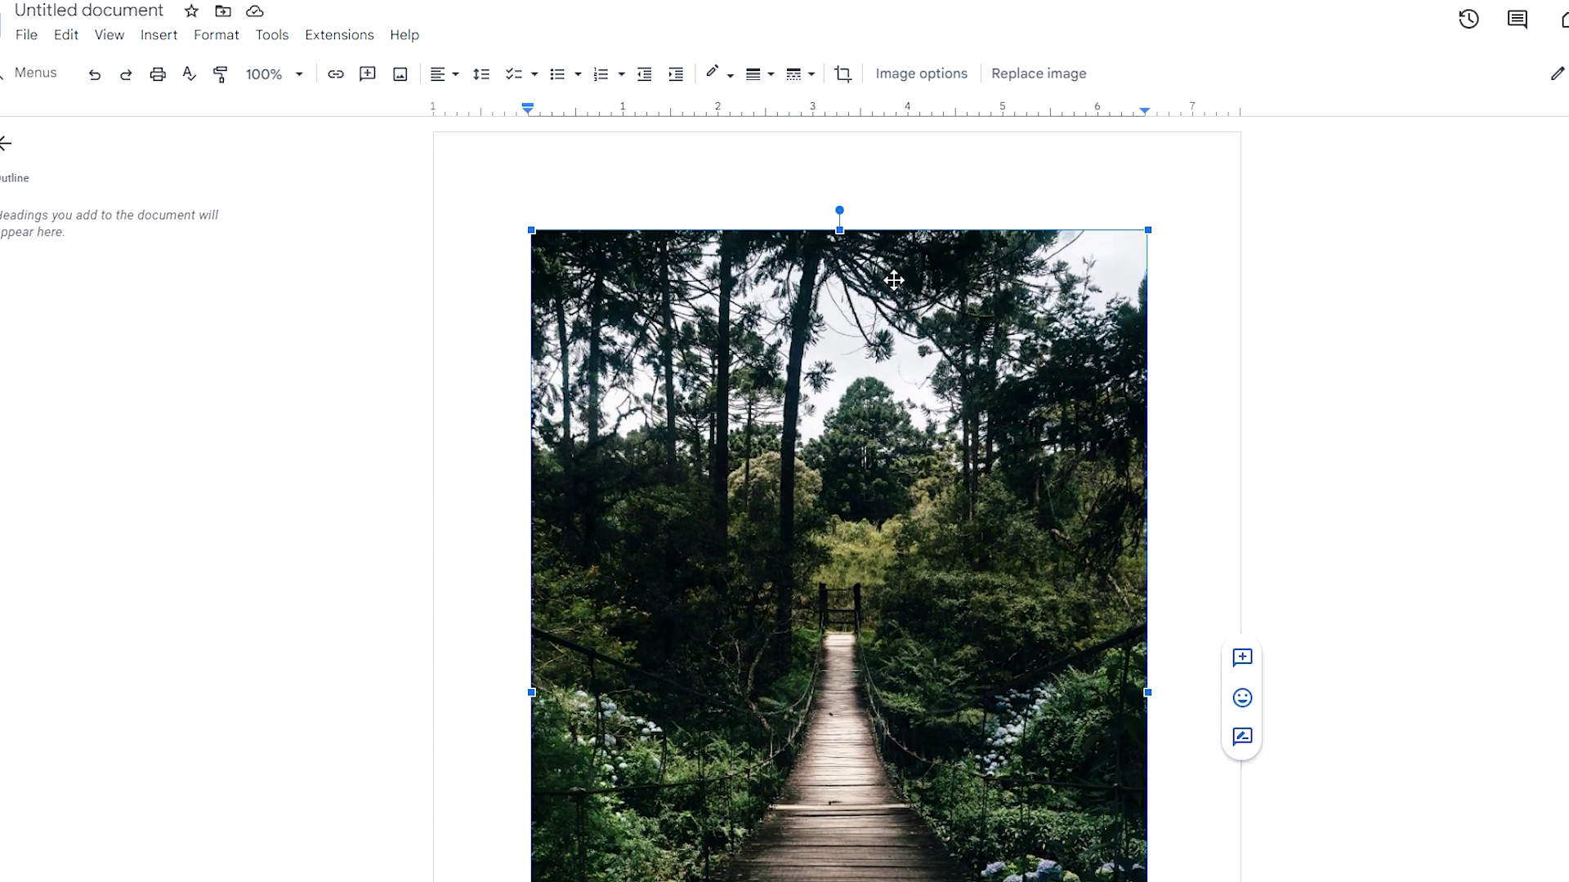
drag(869, 309, 837, 205)
scroll(829, 214, down, 3)
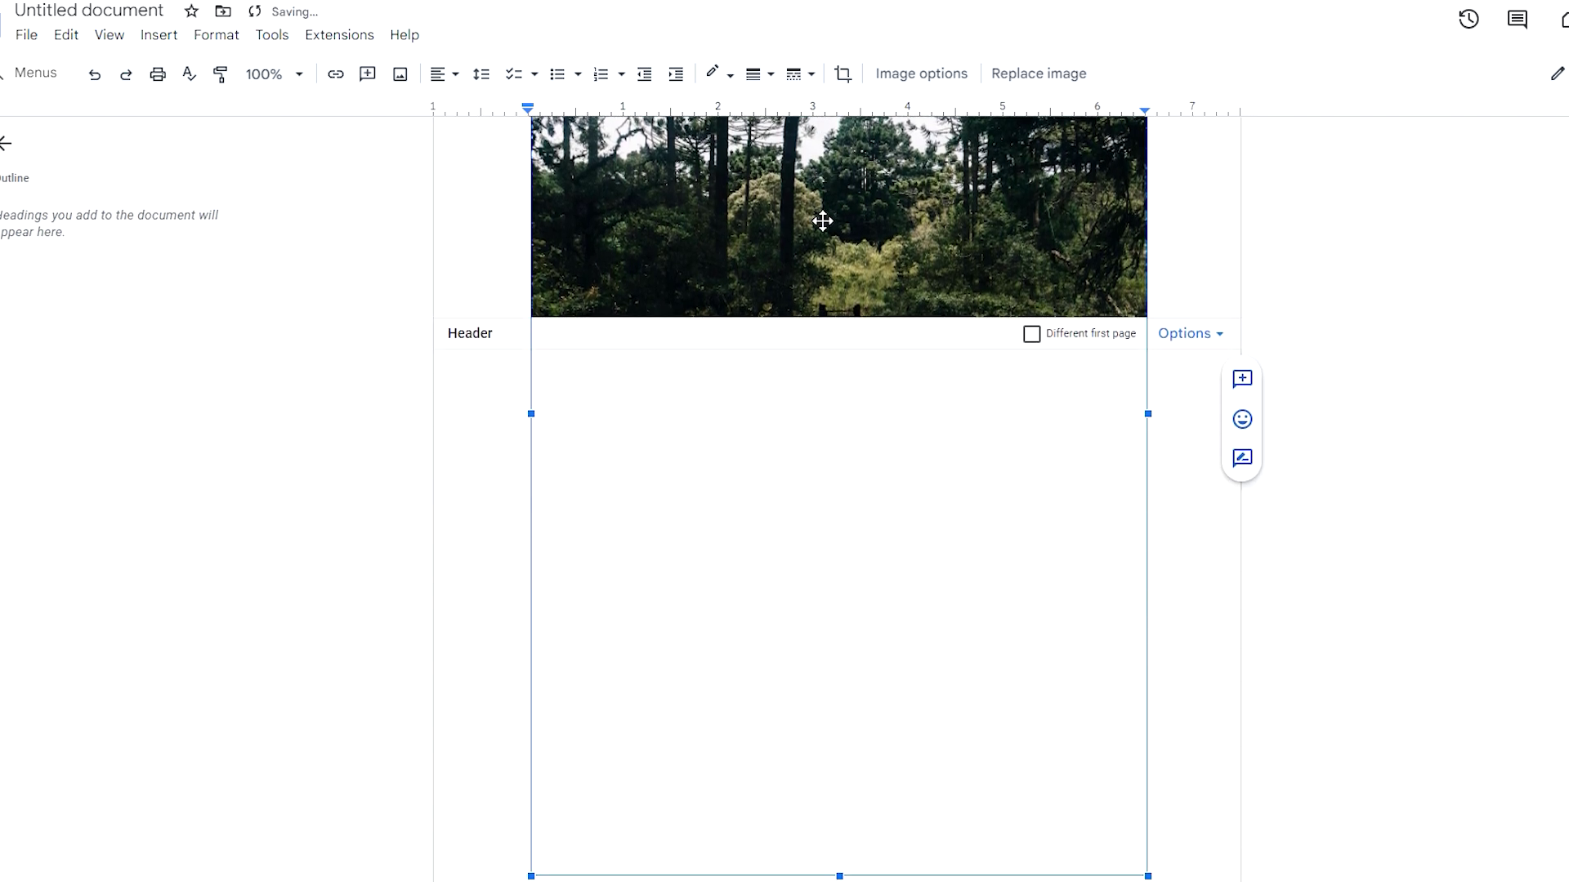
click(1164, 611)
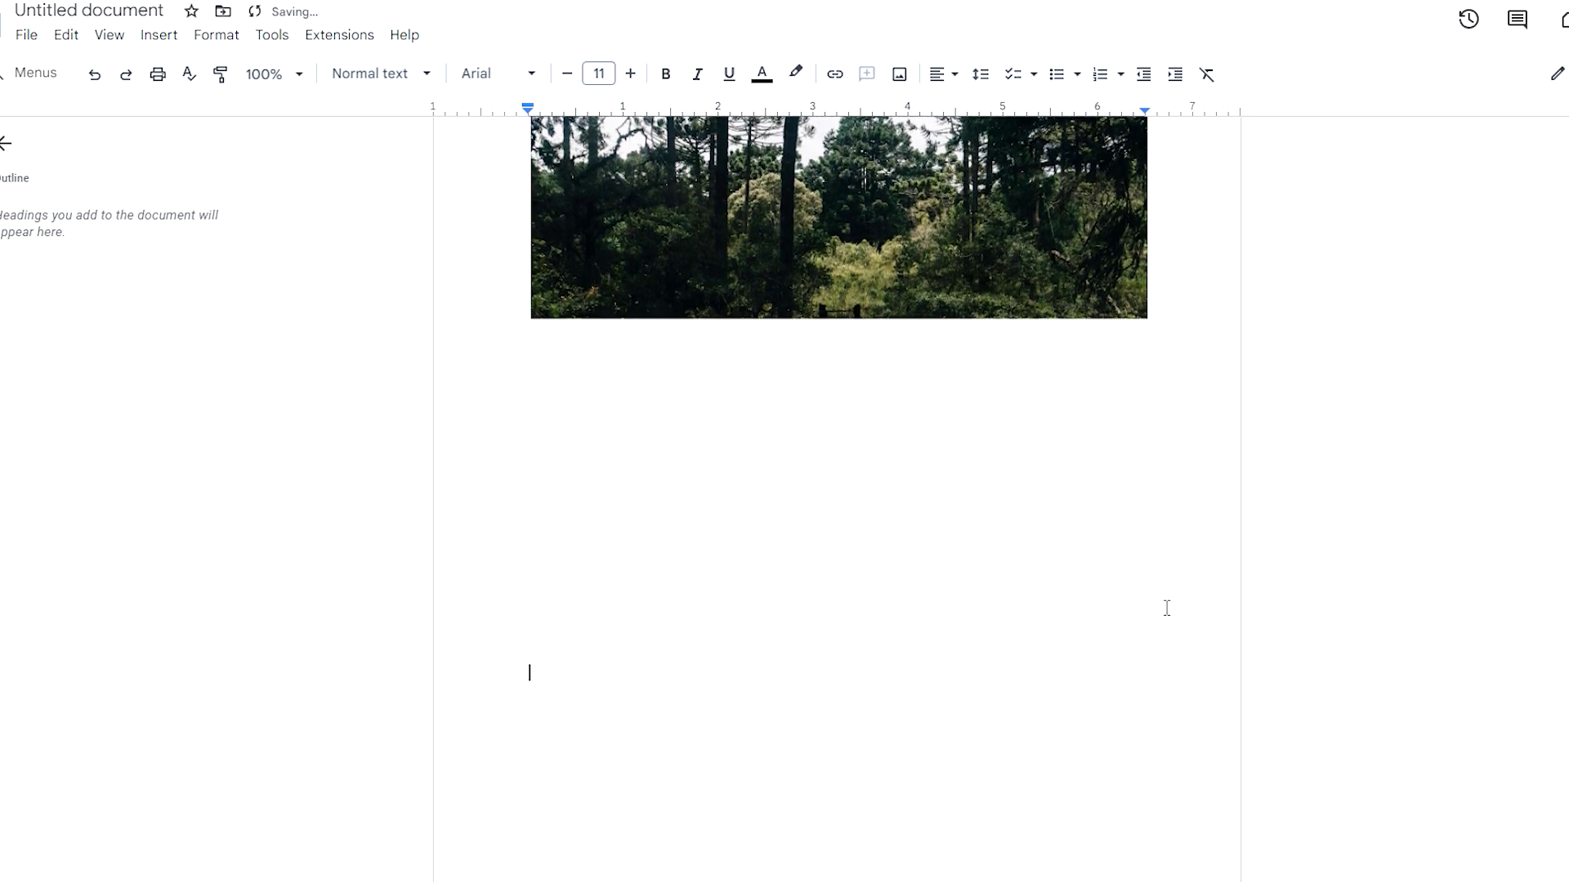
key(ctrl+v)
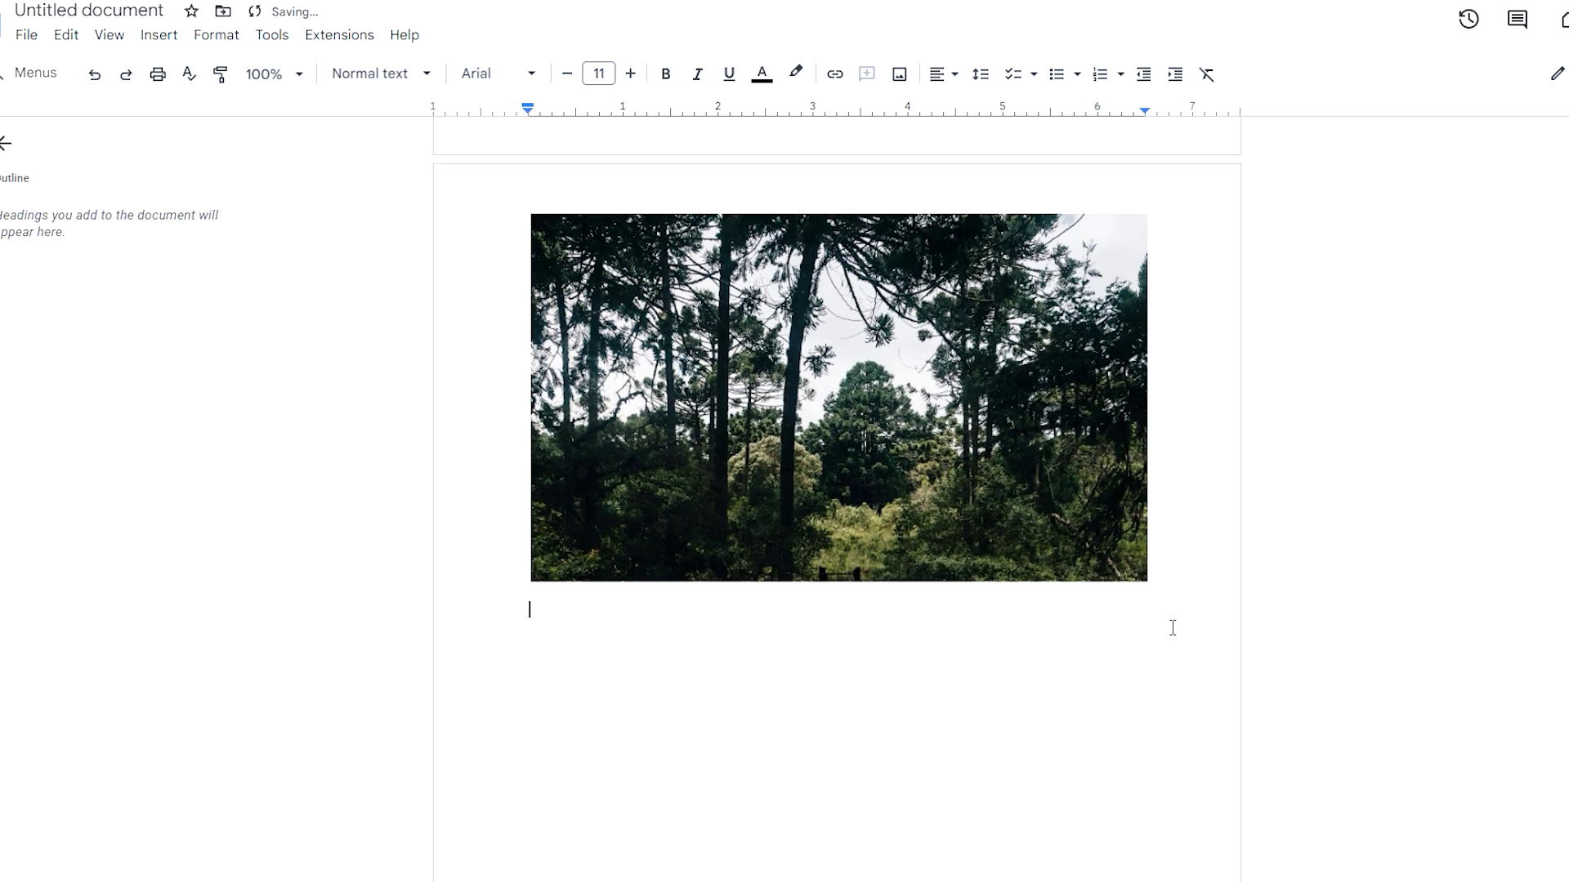
scroll(1169, 627, down, 1)
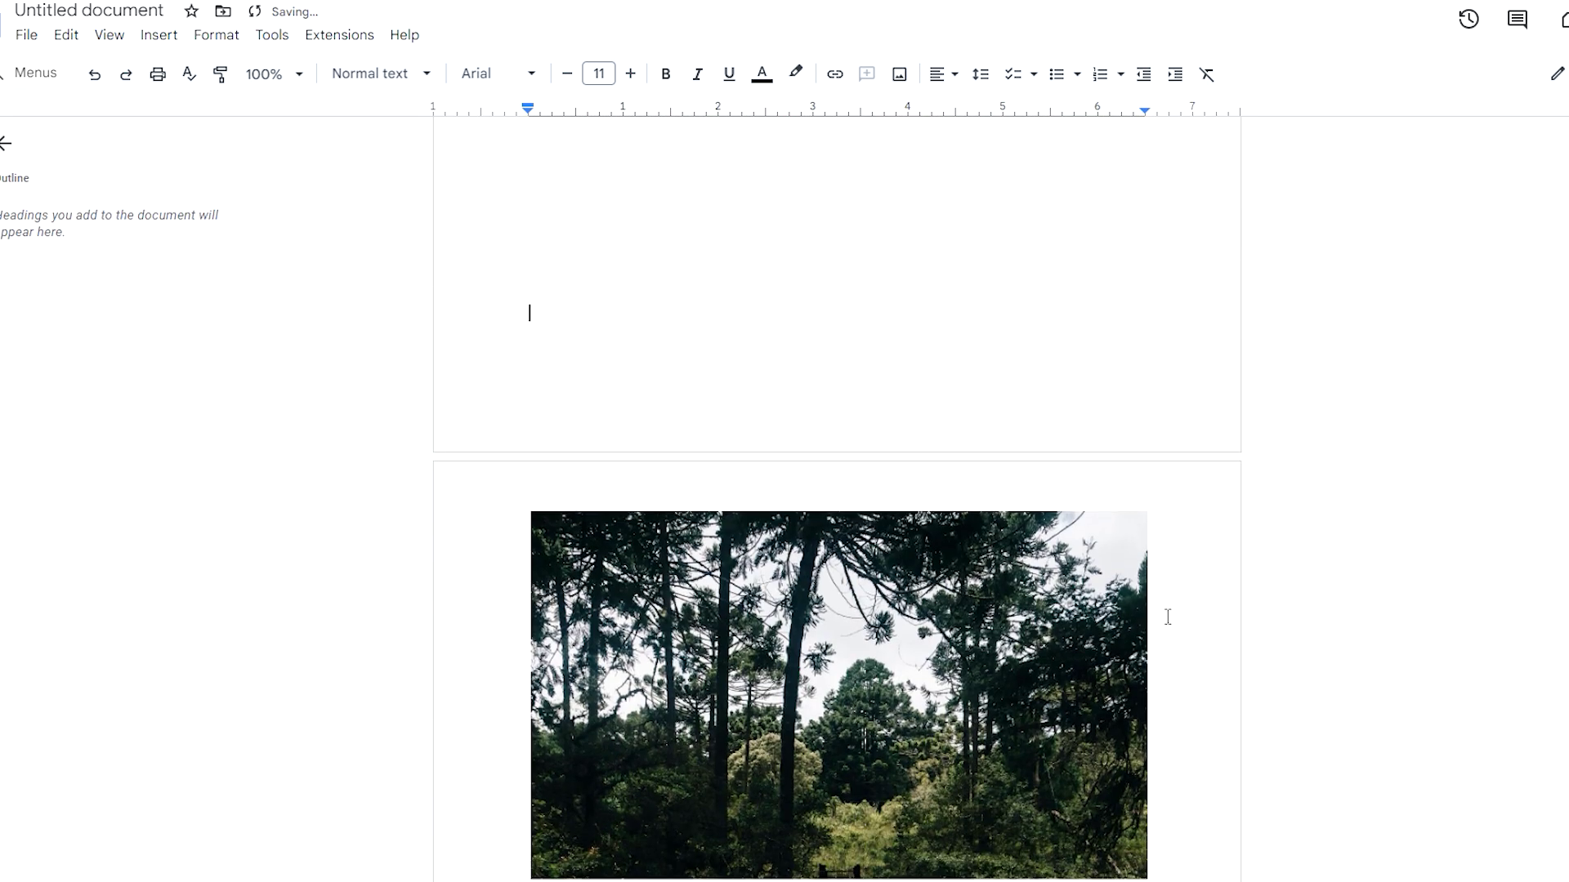
scroll(1167, 617, down, 5)
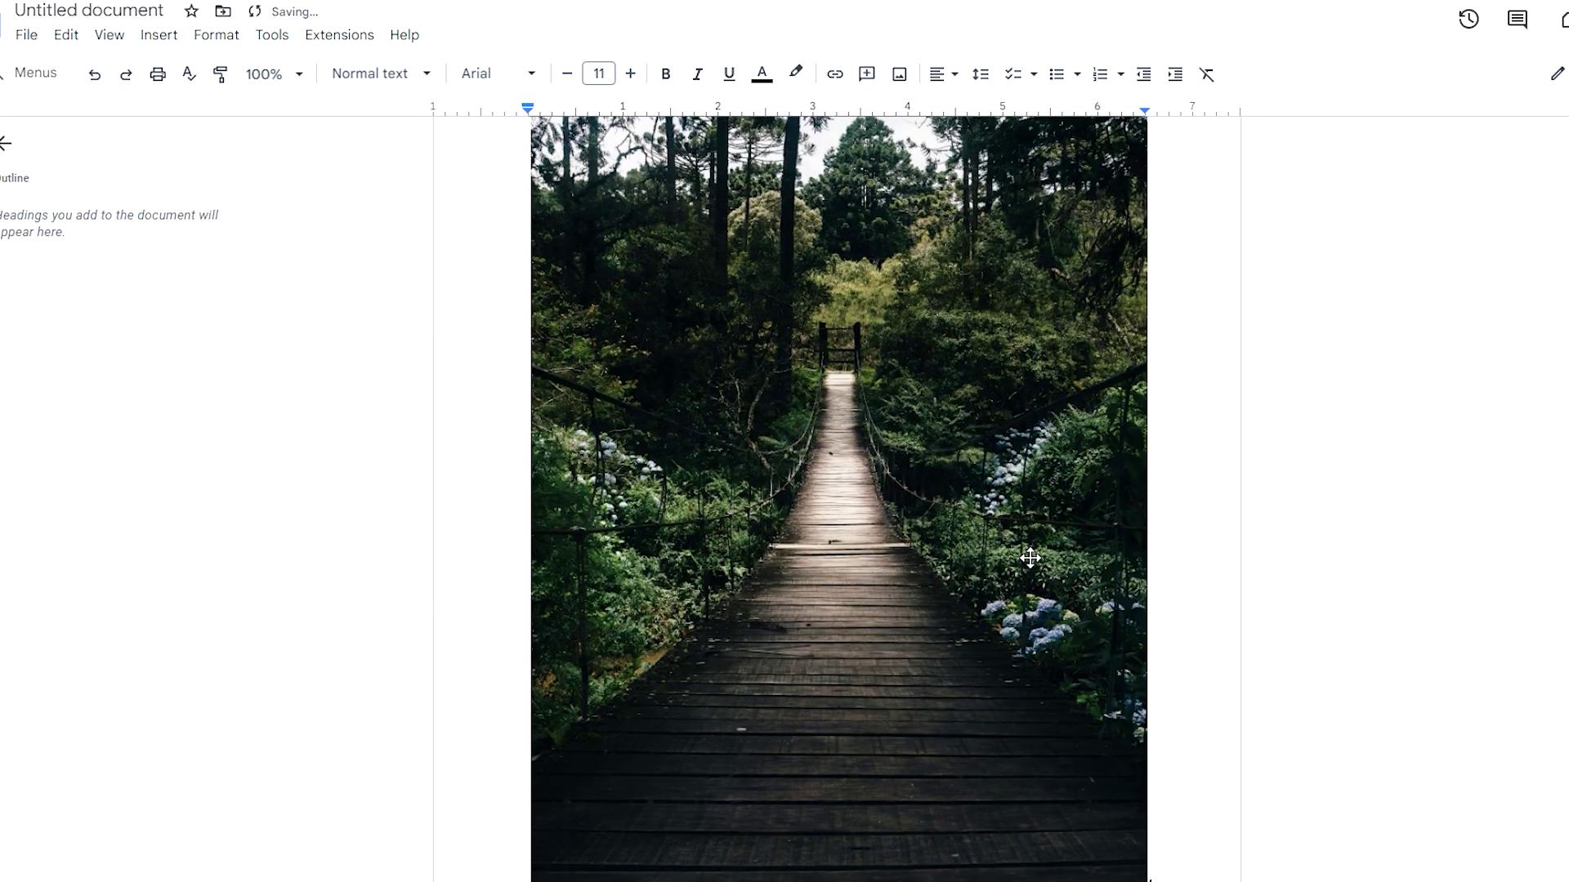
scroll(1030, 558, up, 3)
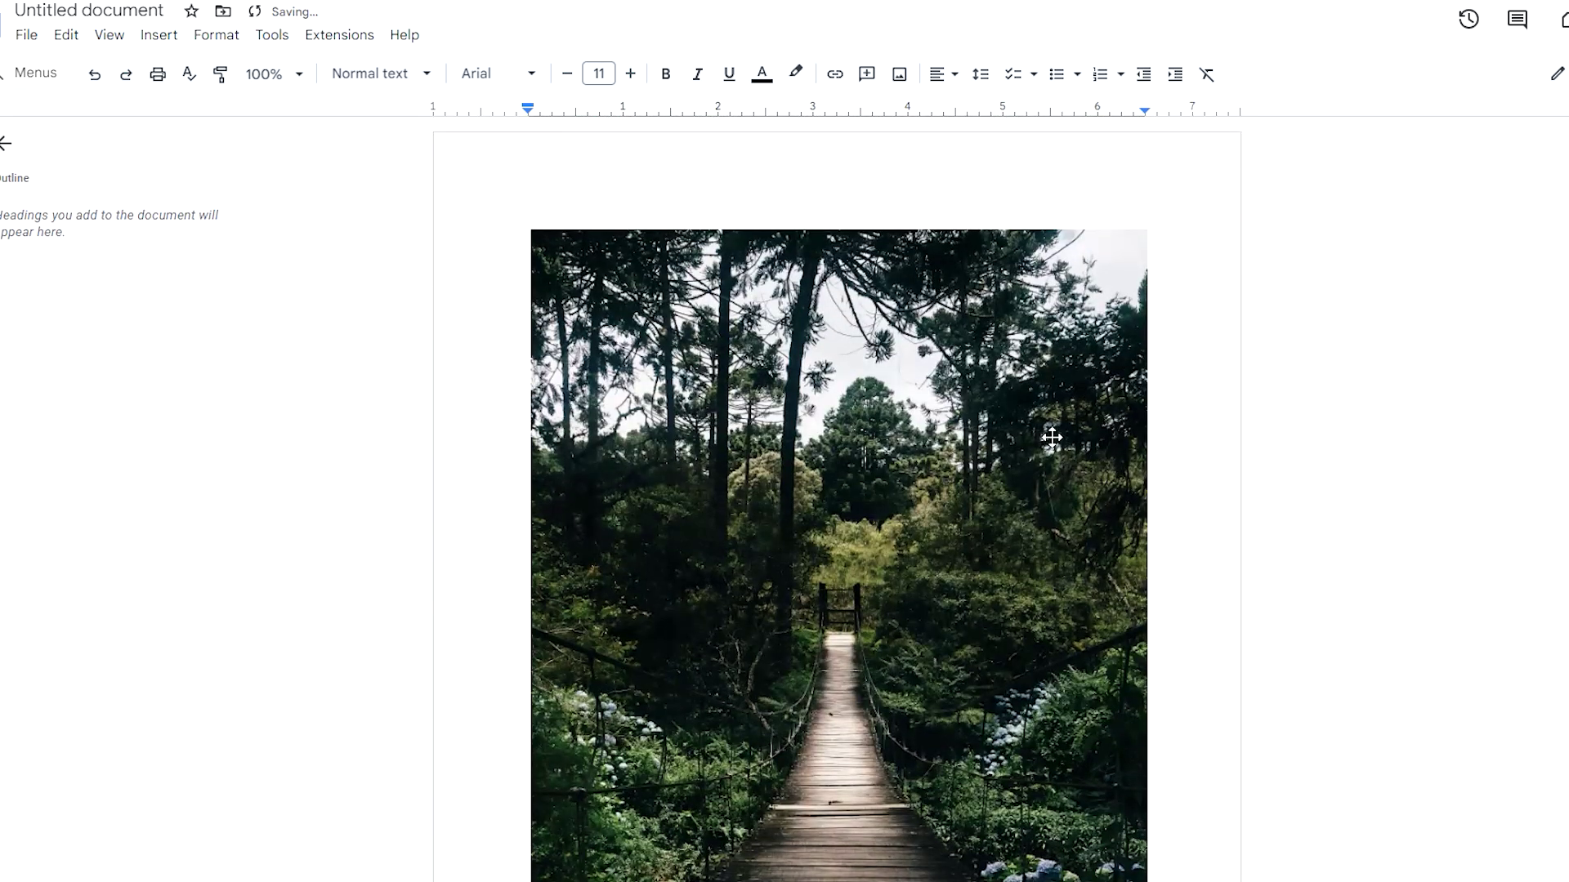
- Set the bridge image's text wrapping to Behind text in the image options
click(959, 430)
scroll(948, 409, down, 4)
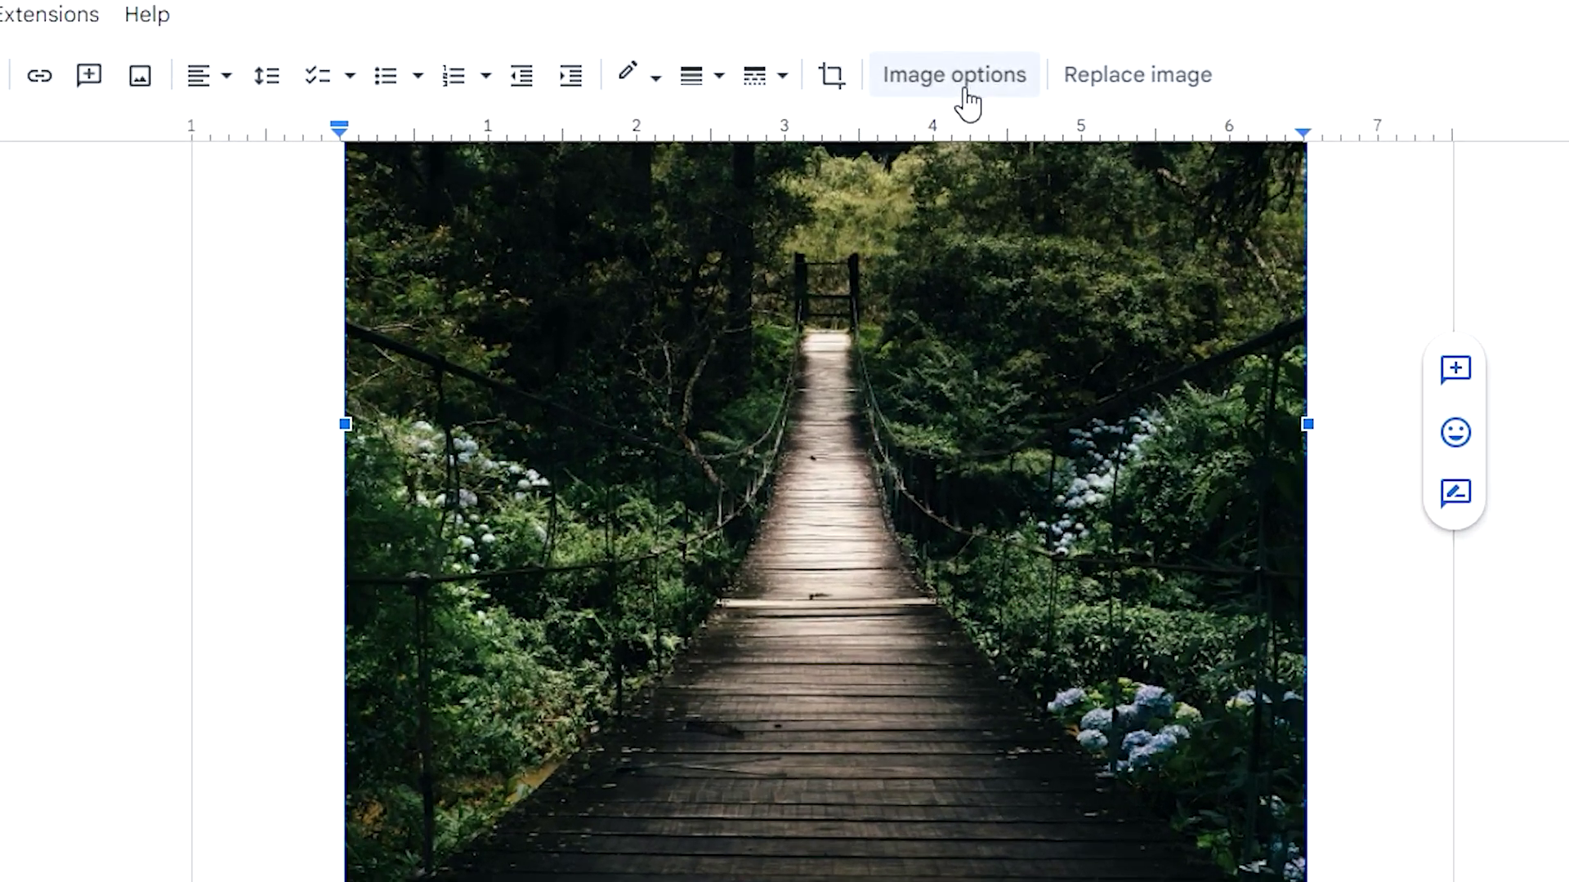
click(966, 92)
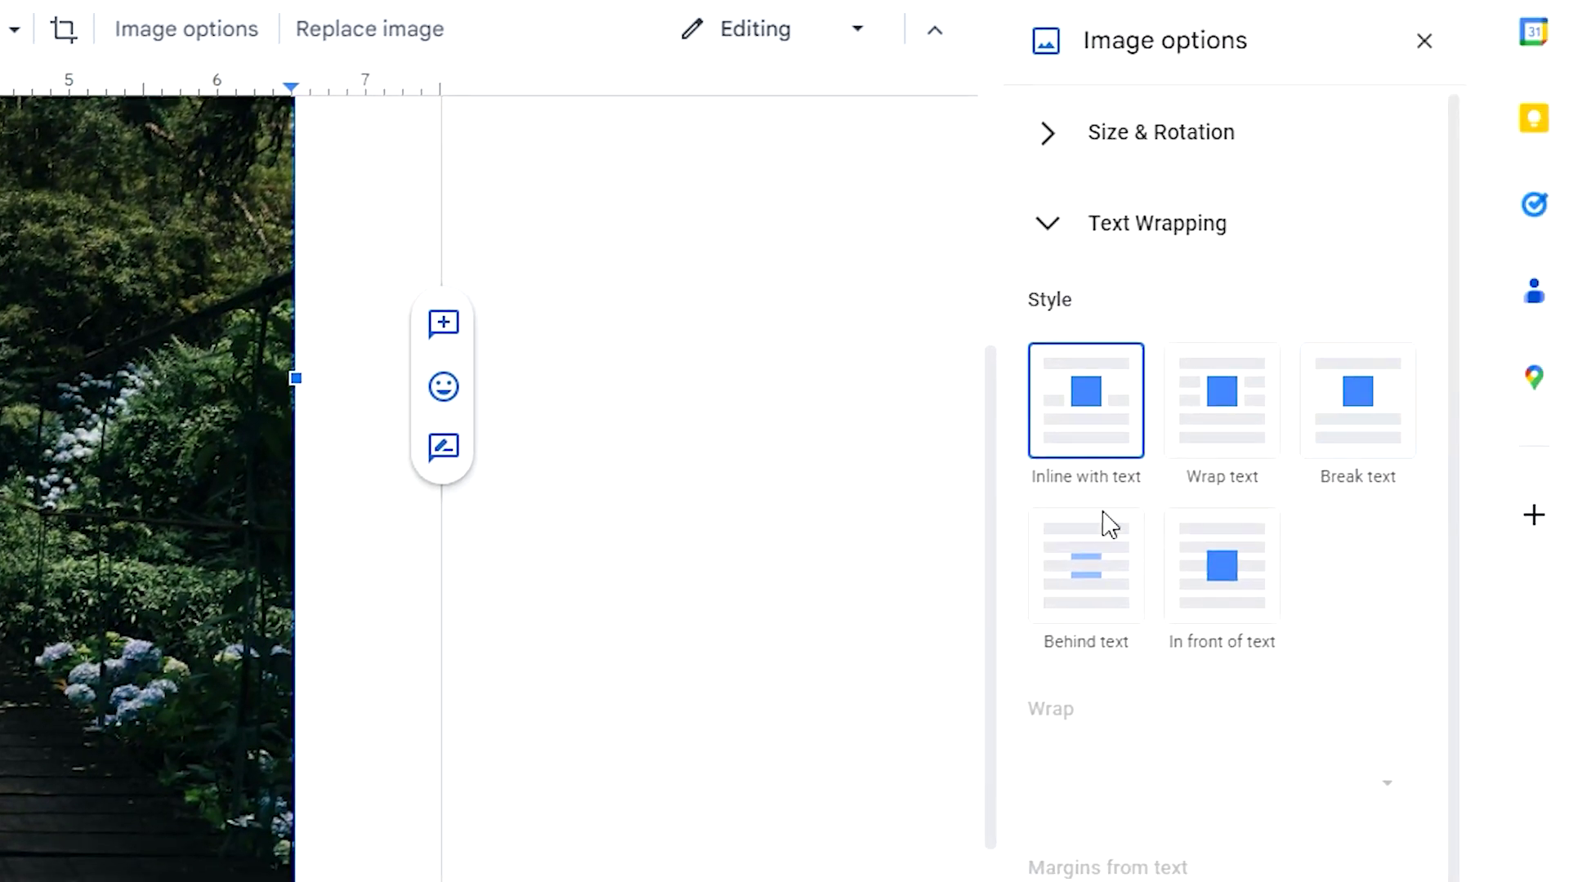
click(1089, 619)
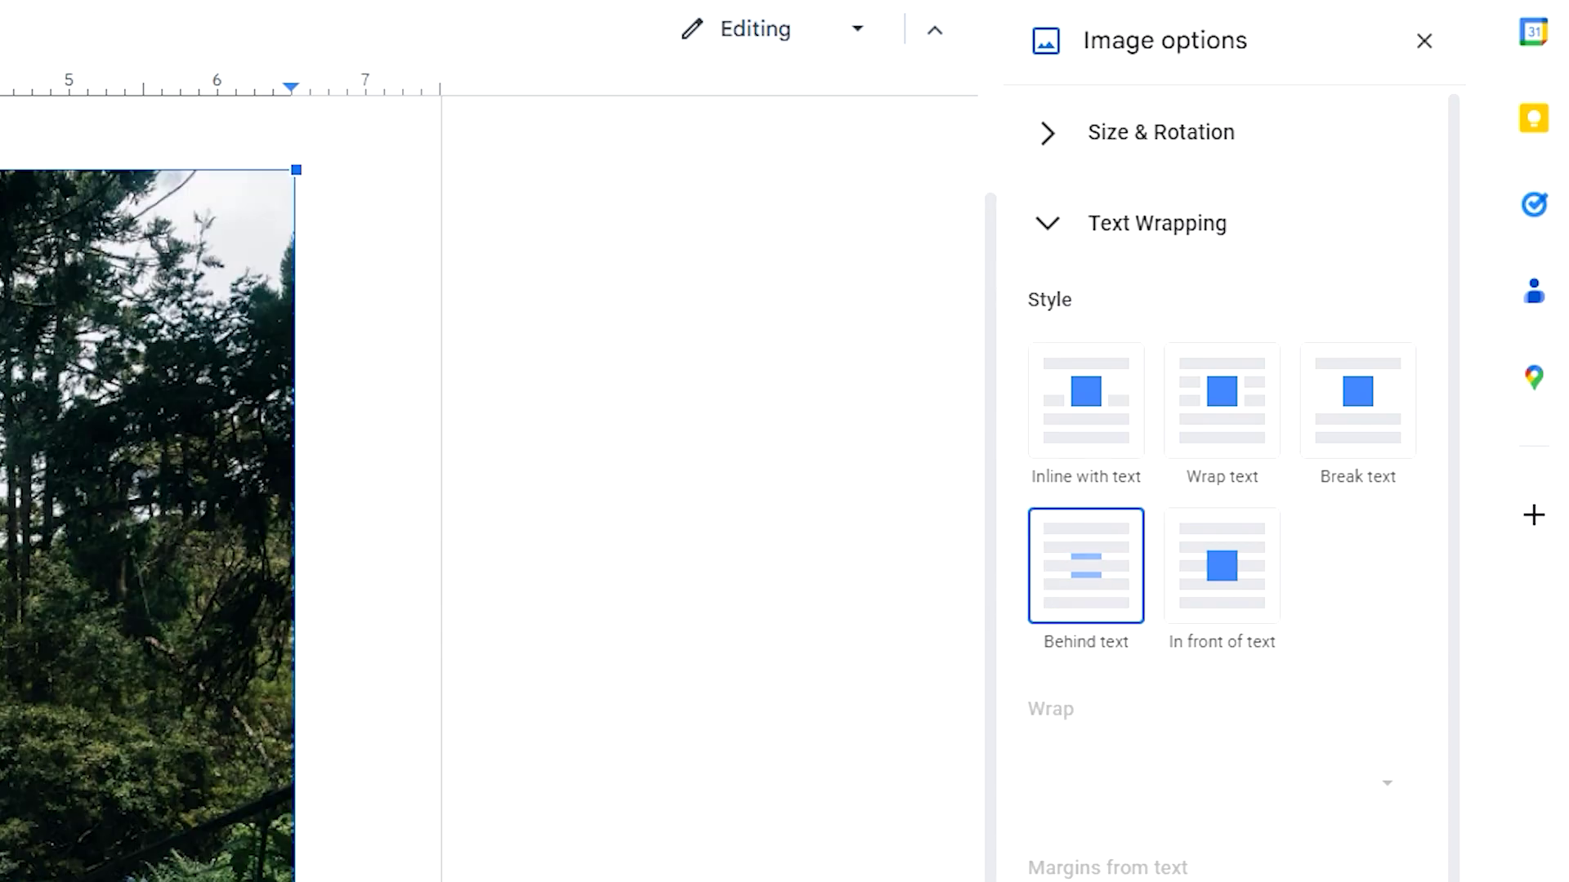
scroll(220, 490, up, 1)
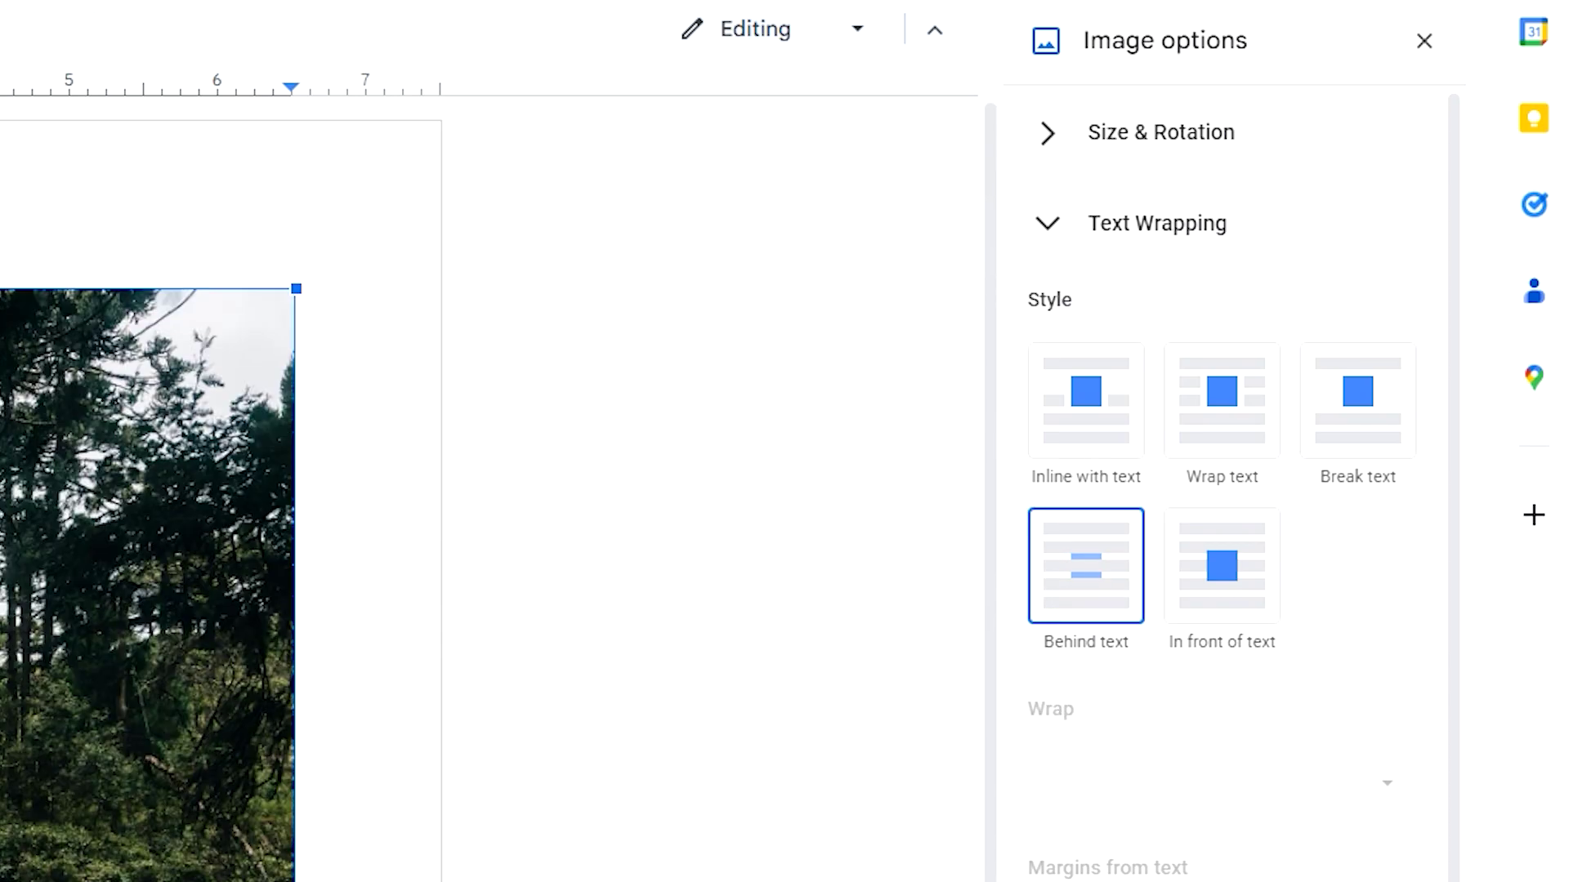
- Set the bridge image's position to Fix position on page
scroll(703, 861, down, 2)
scroll(1225, 572, down, 4)
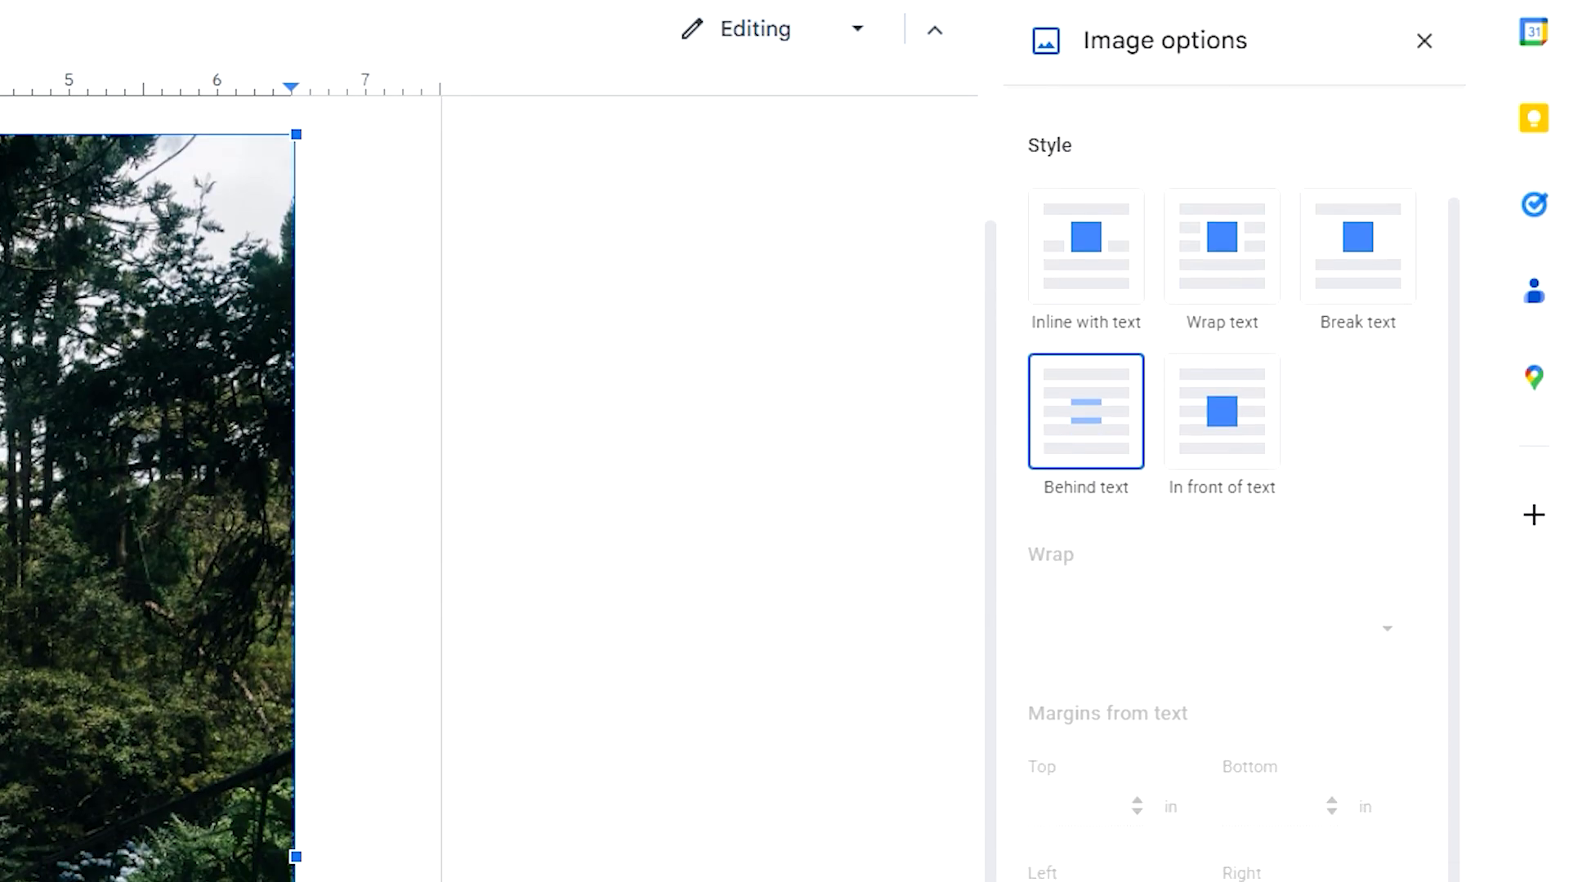
scroll(1124, 866, down, 4)
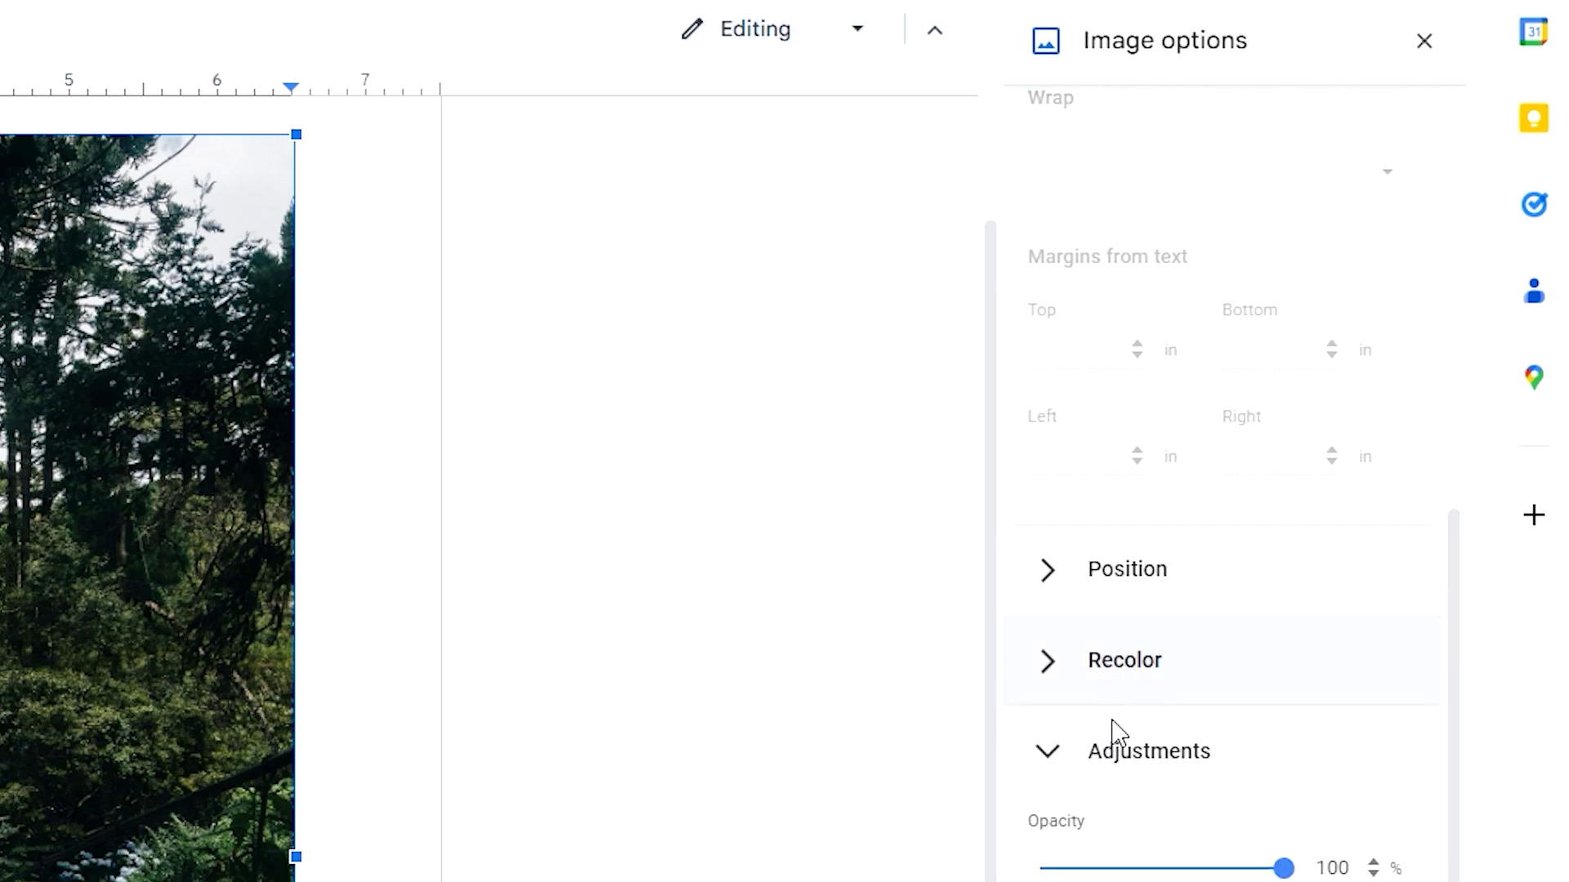
click(1059, 570)
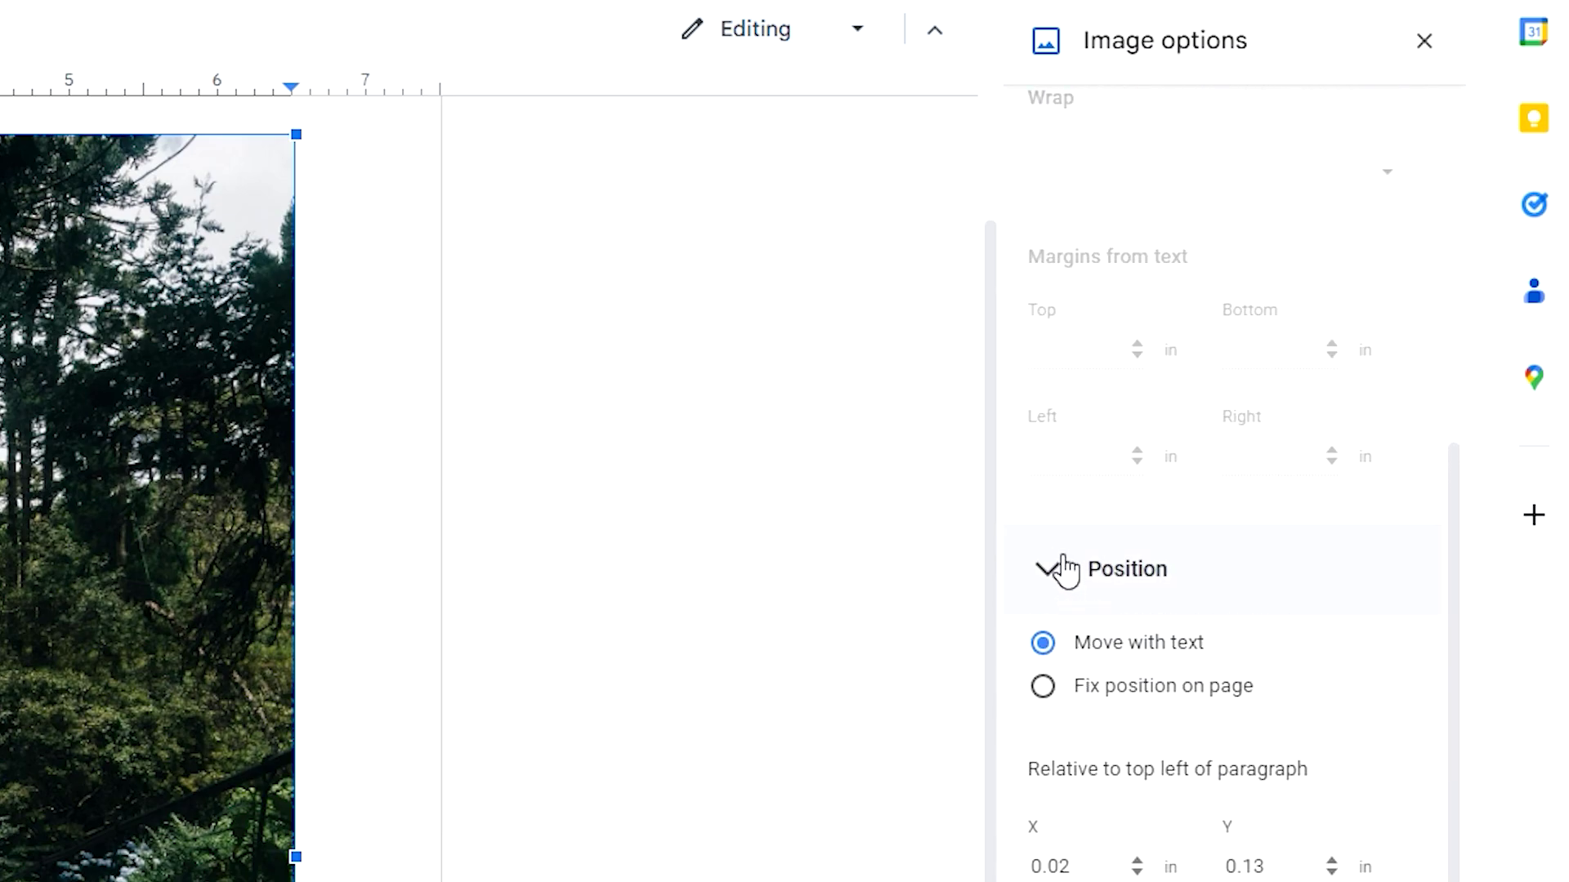
click(1042, 691)
scroll(256, 609, up, 2)
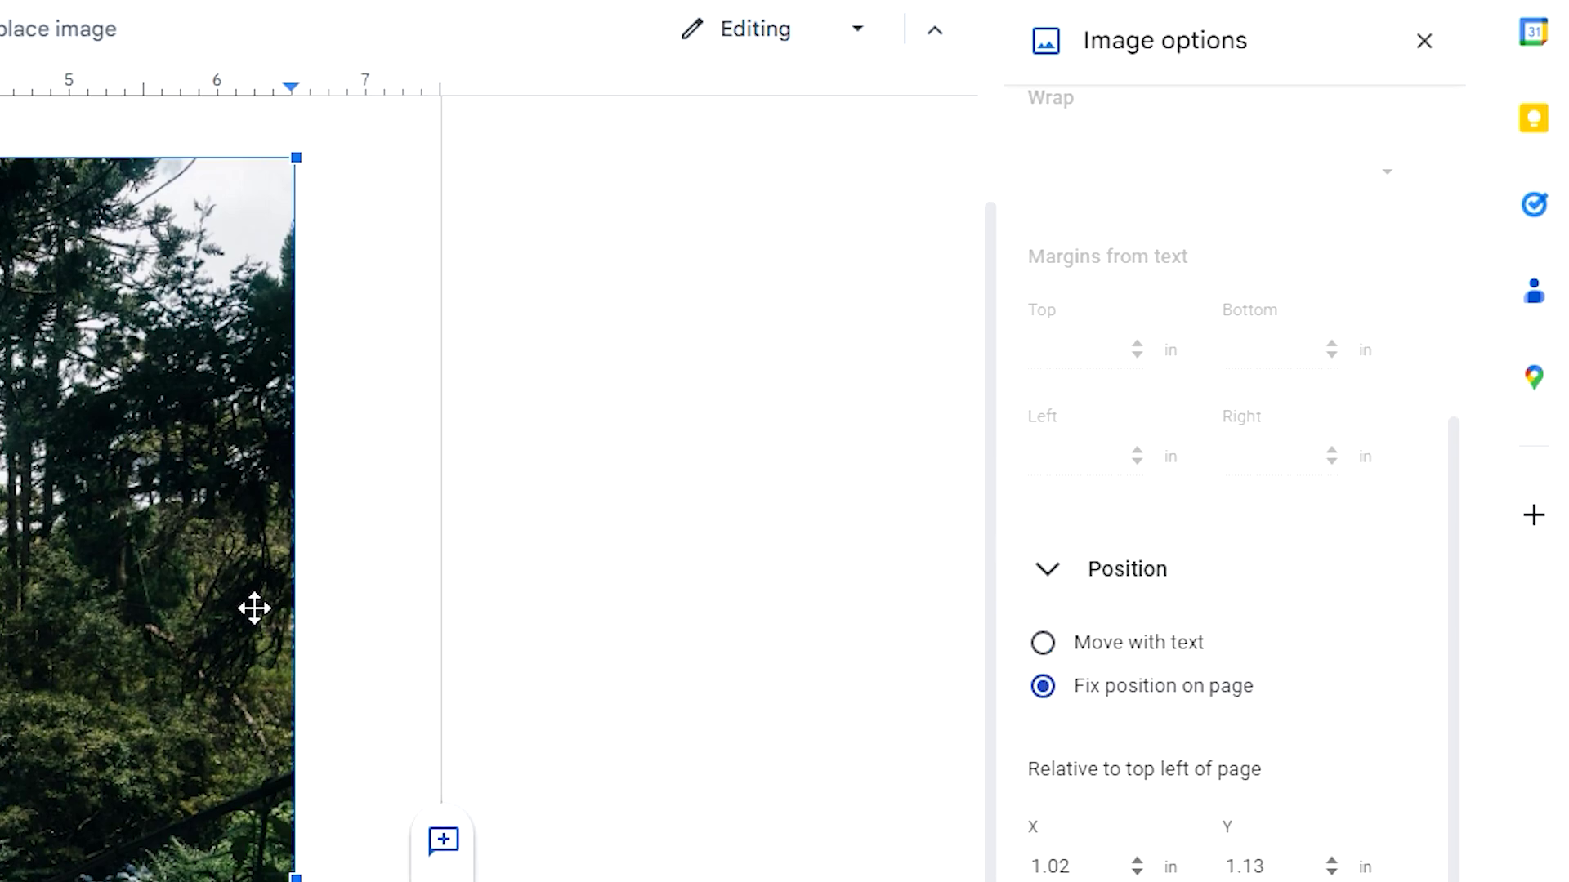
- Move and enlarge the bridge image until it covers the full first page as the cover background
scroll(8, 452, down, 2)
drag(27, 433, 0, 463)
scroll(527, 290, up, 1)
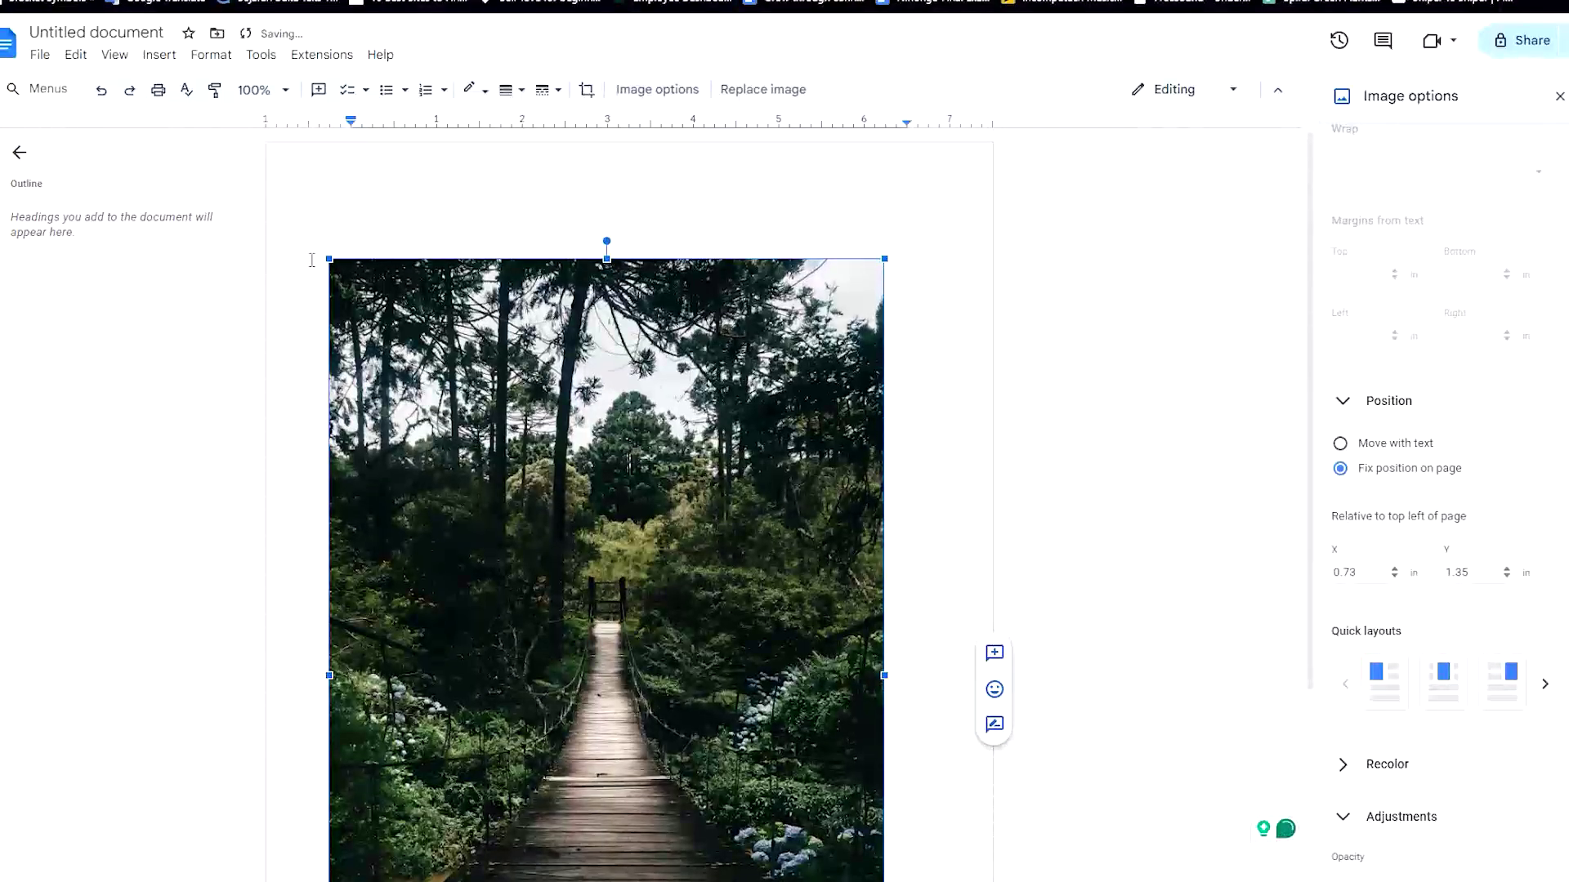
drag(331, 259, 206, 142)
scroll(592, 414, down, 3)
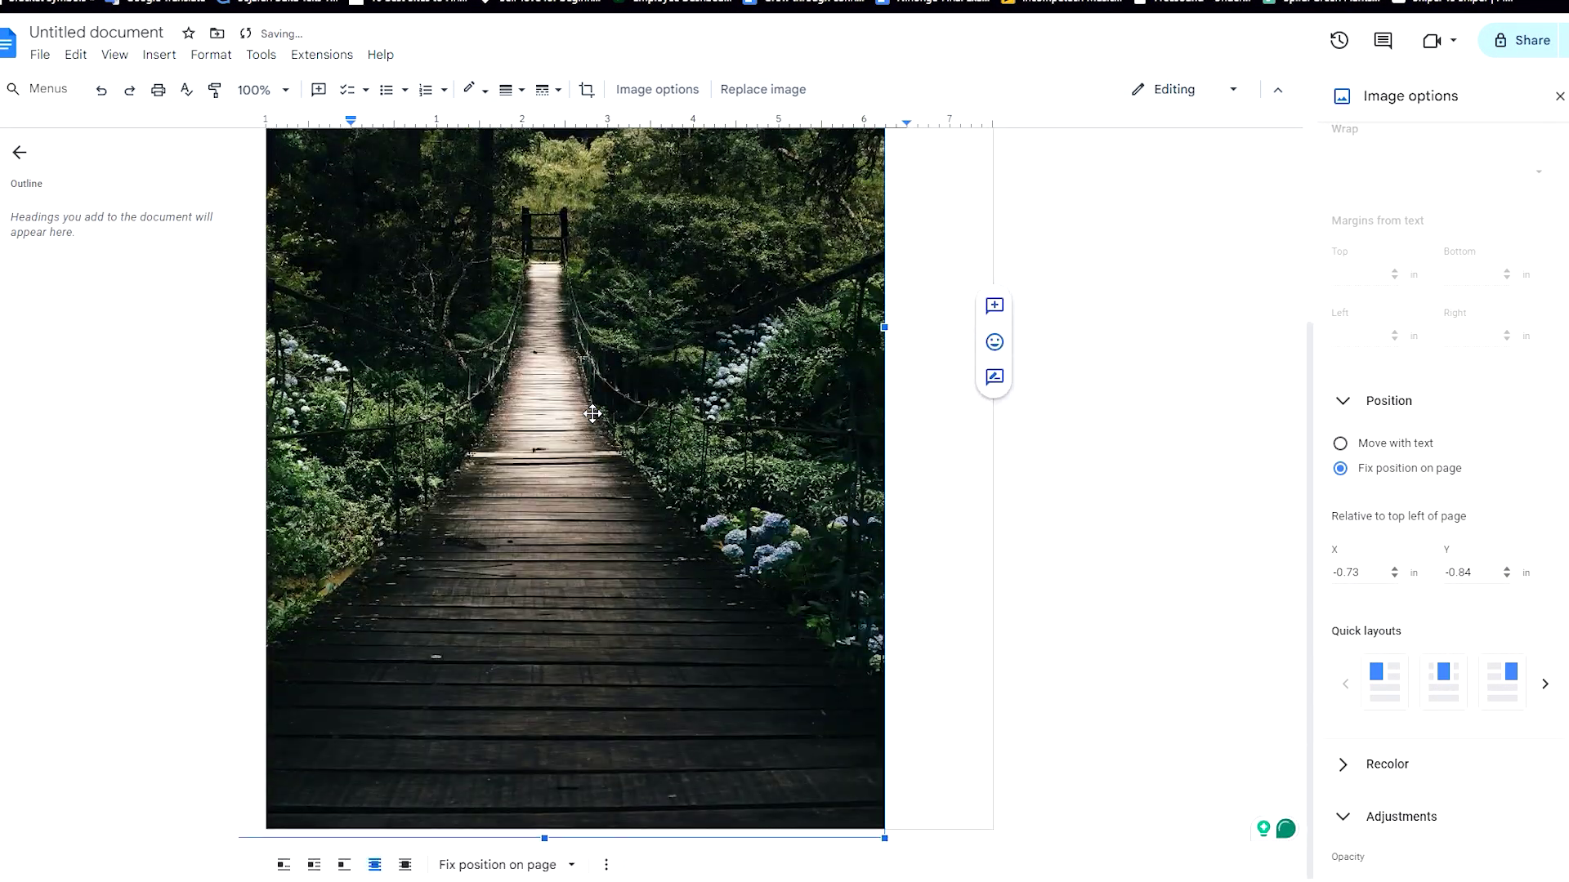
drag(885, 838, 1005, 741)
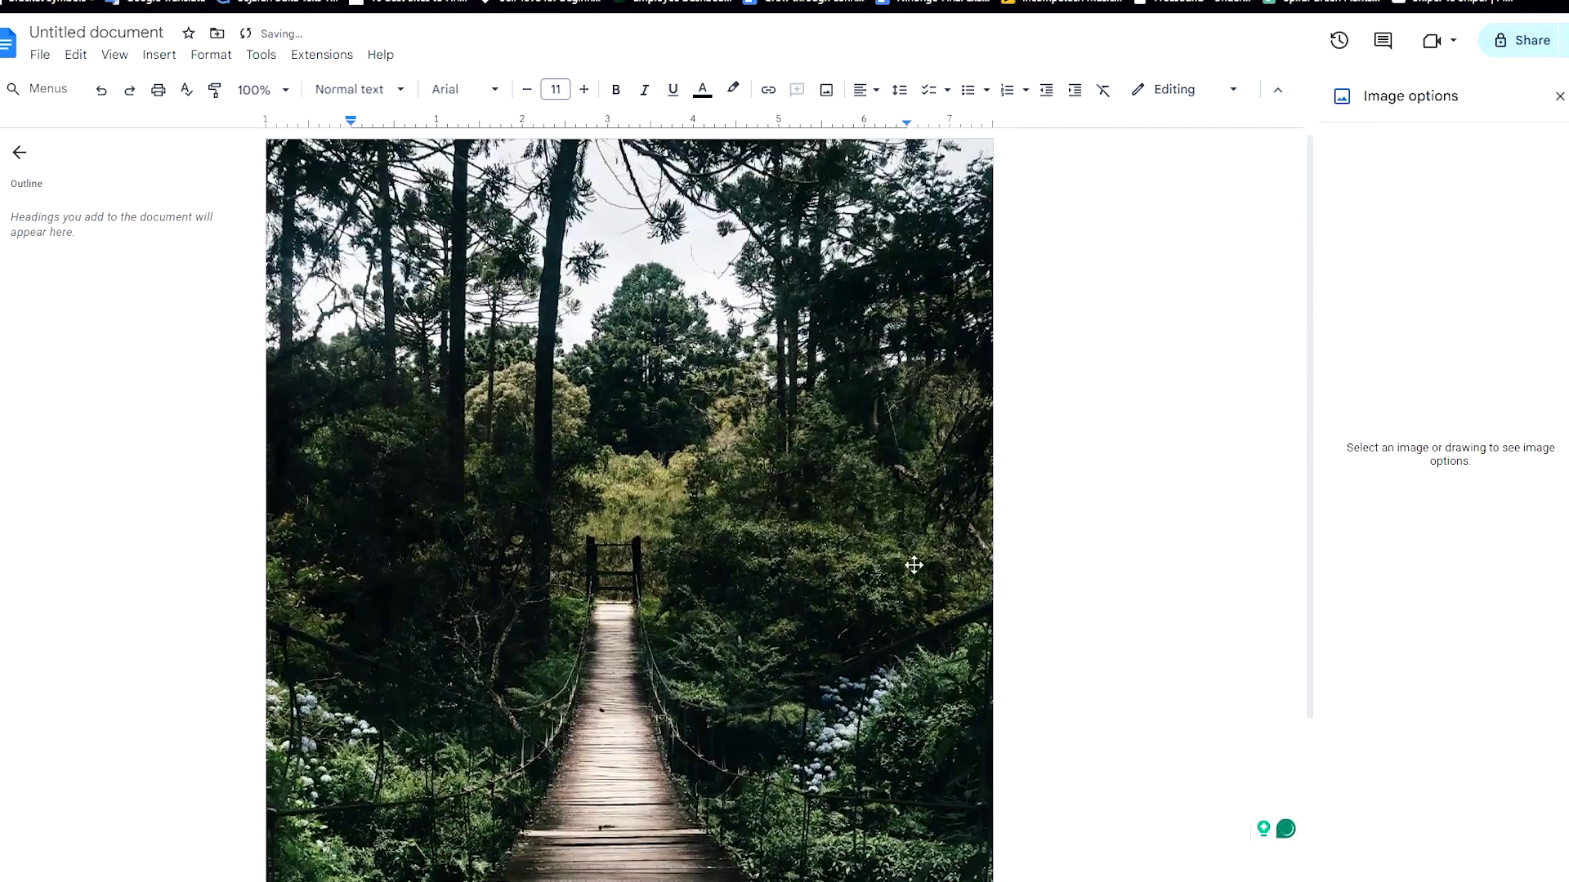
click(736, 518)
mouse_move(735, 518)
mouse_down()
mouse_move(756, 518)
mouse_move(754, 499)
mouse_up()
scroll(928, 518, down, 3)
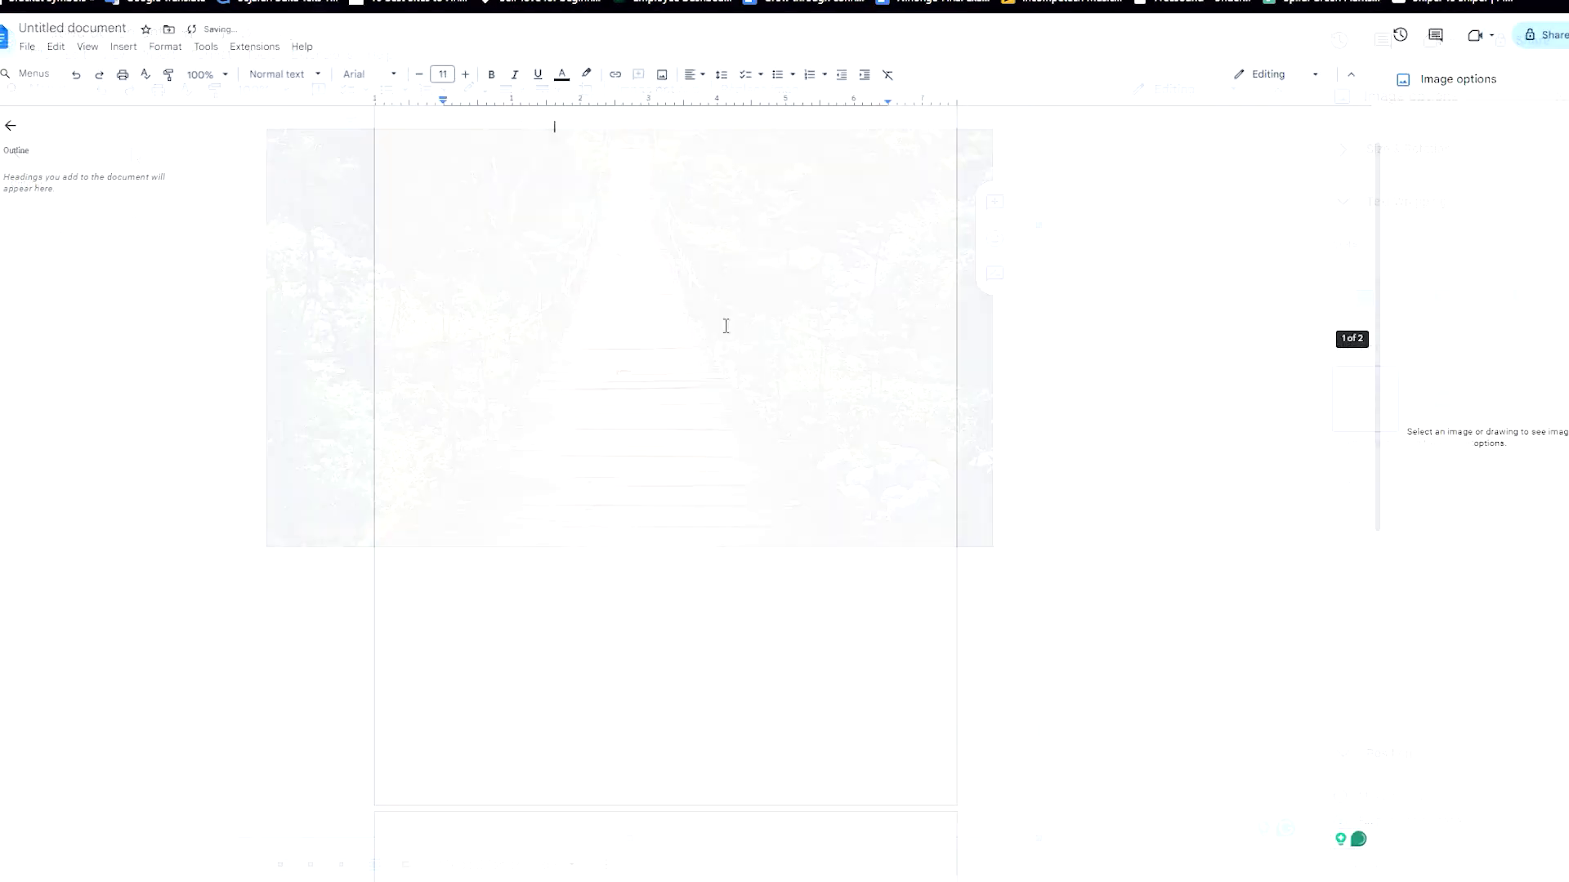
- Insert a single-column table on the cover page for the title and make its borders invisible
click(124, 46)
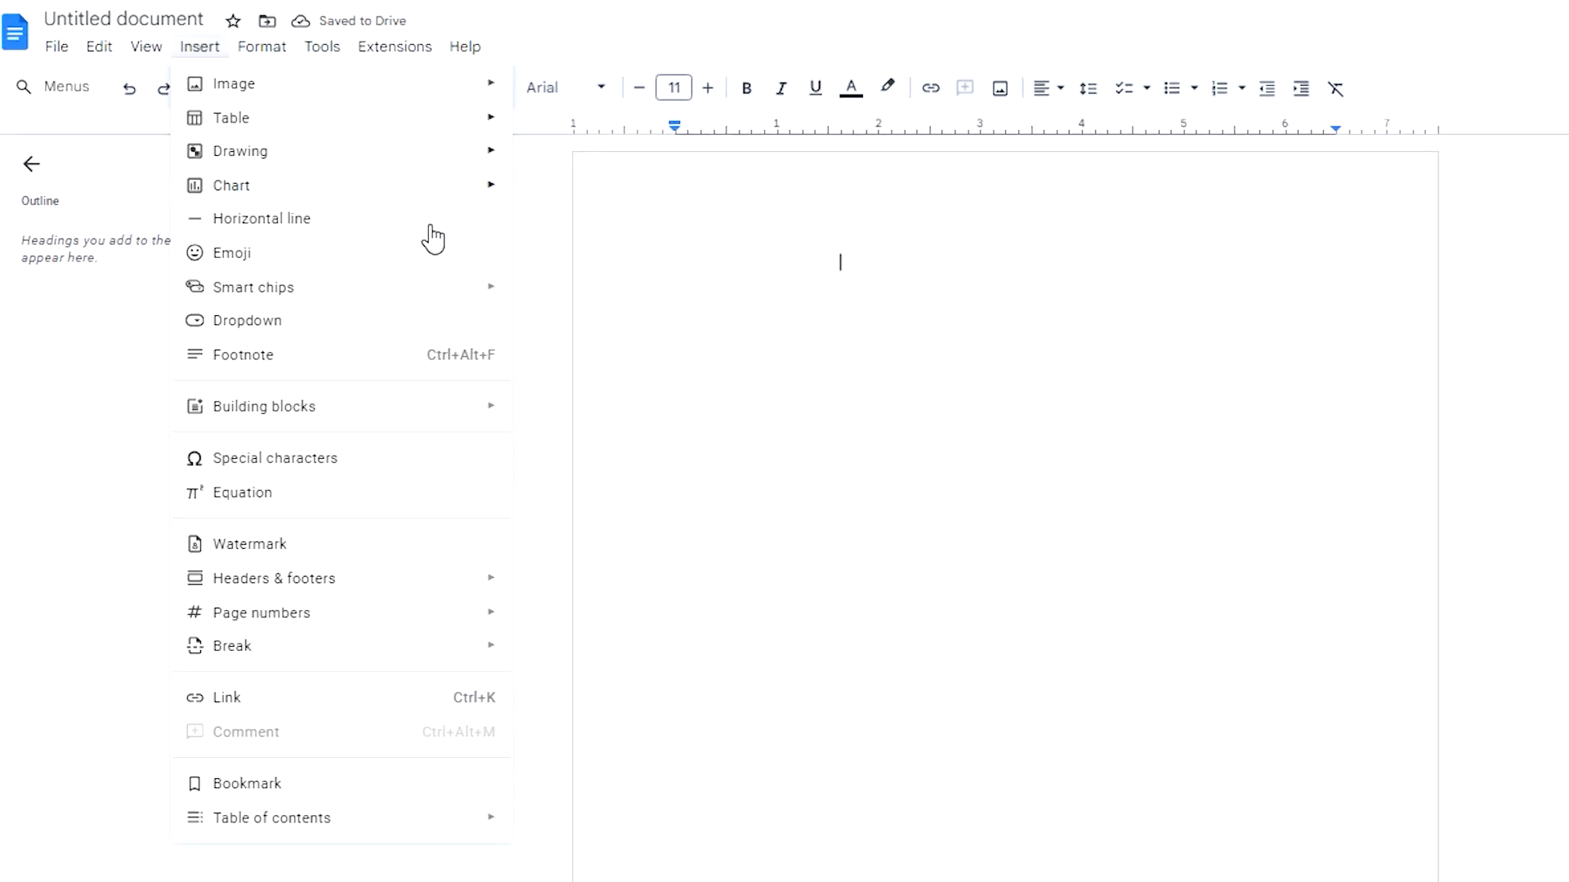
click(896, 314)
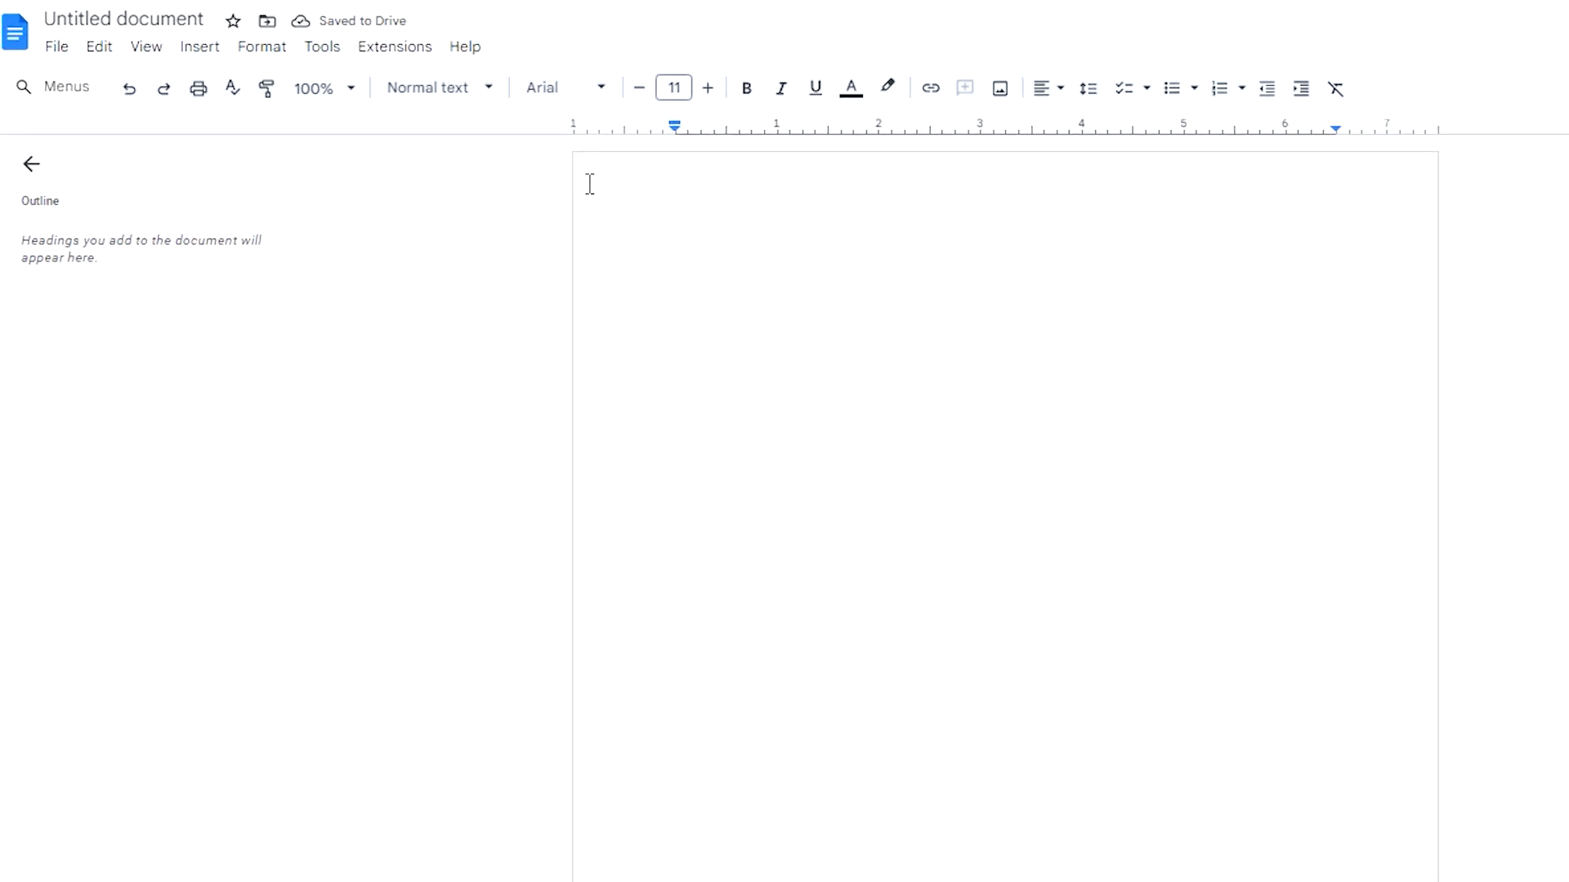
click(204, 50)
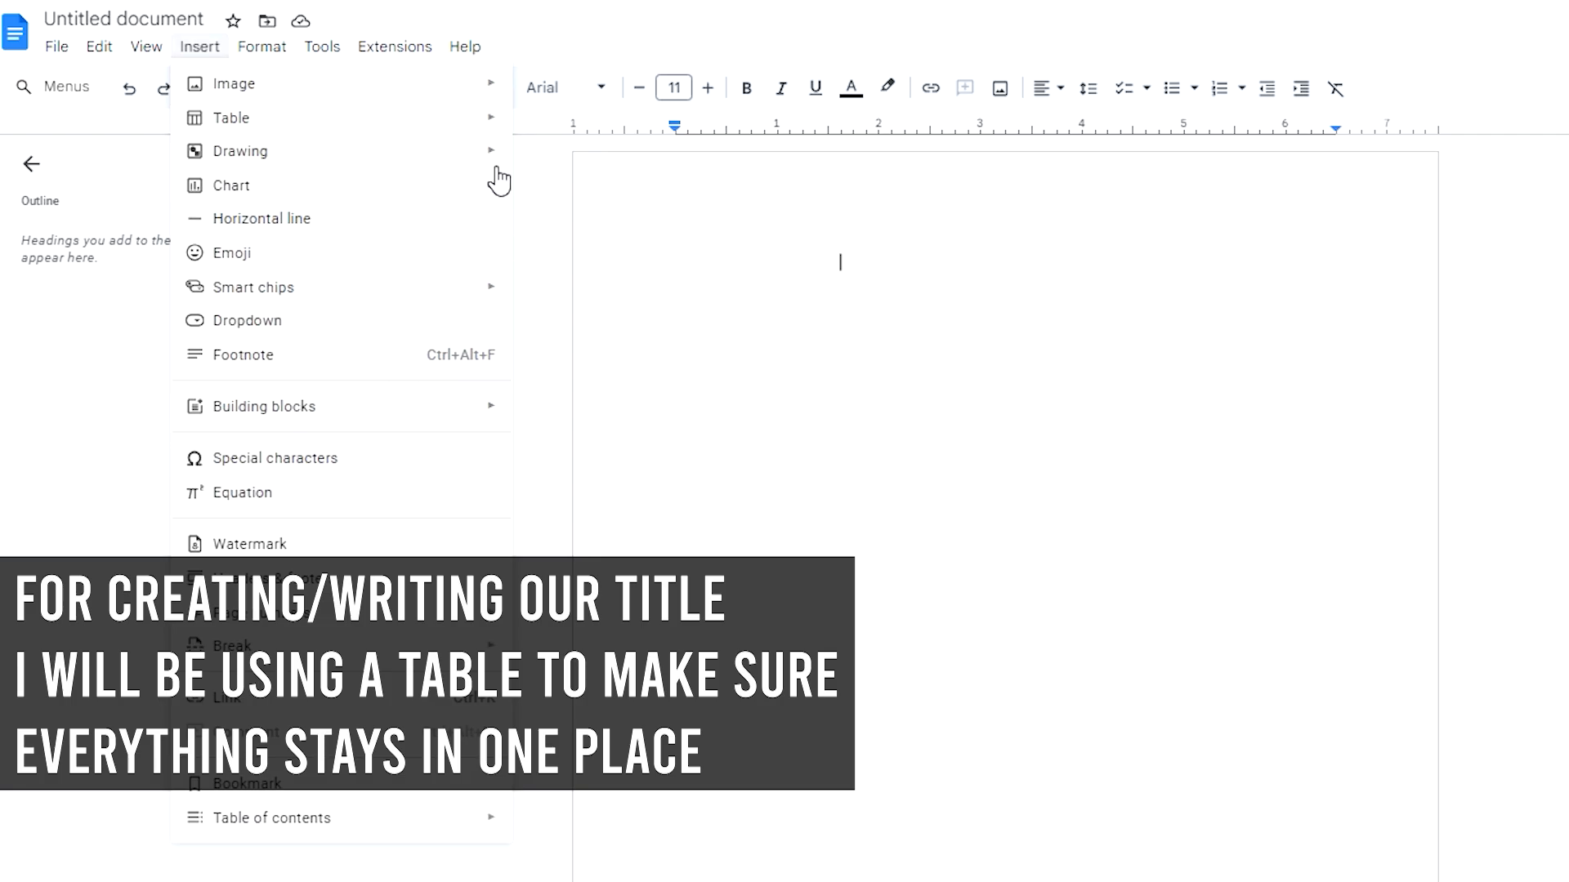
mouse_move(458, 118)
click(527, 179)
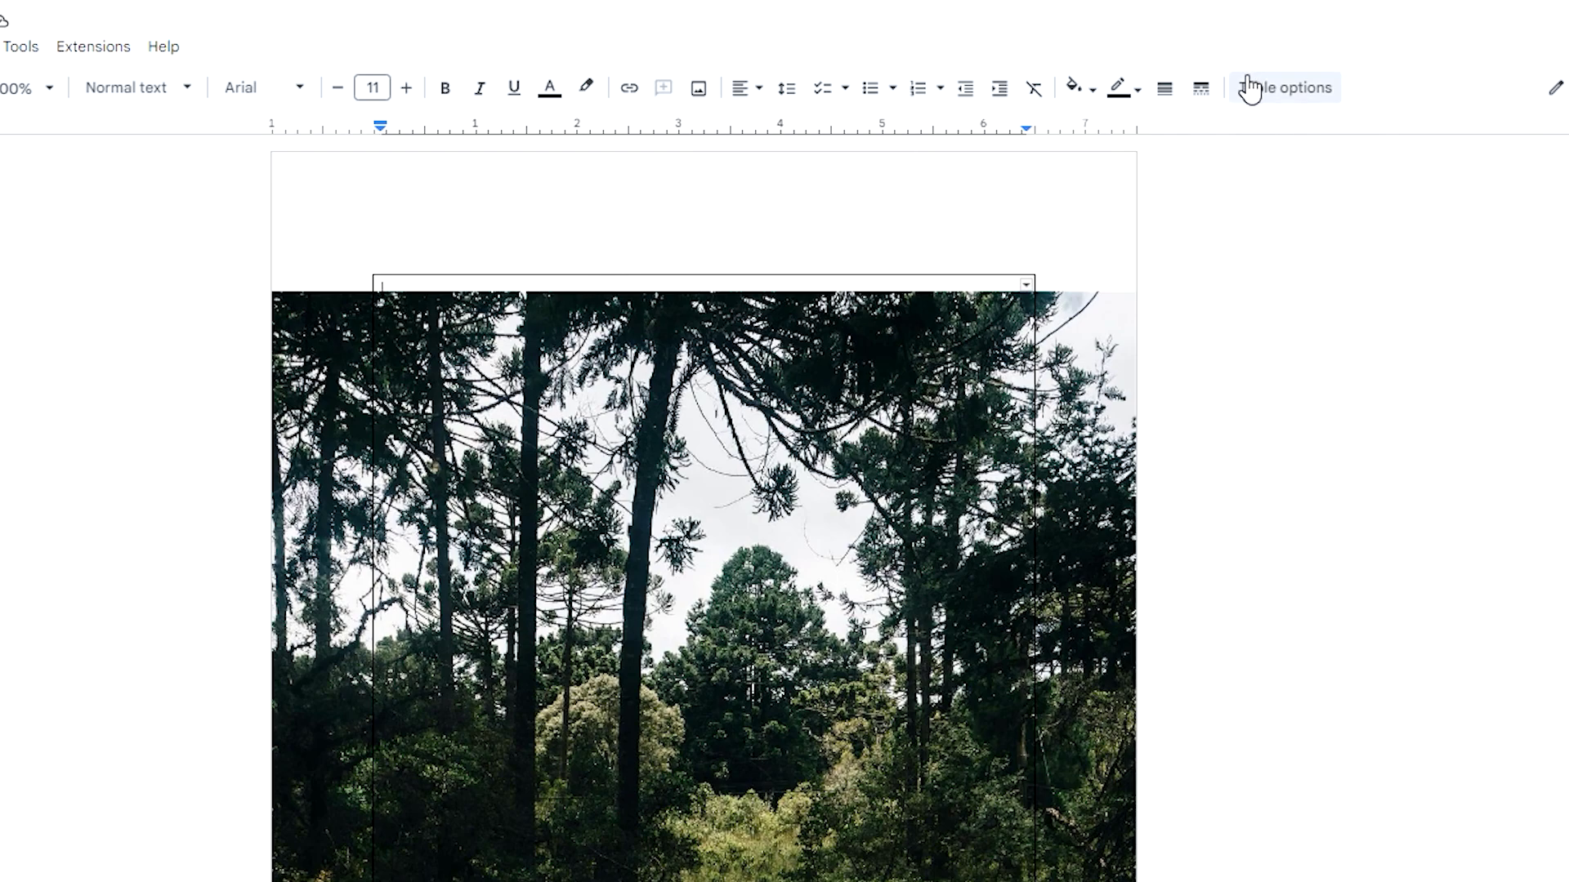
click(1164, 87)
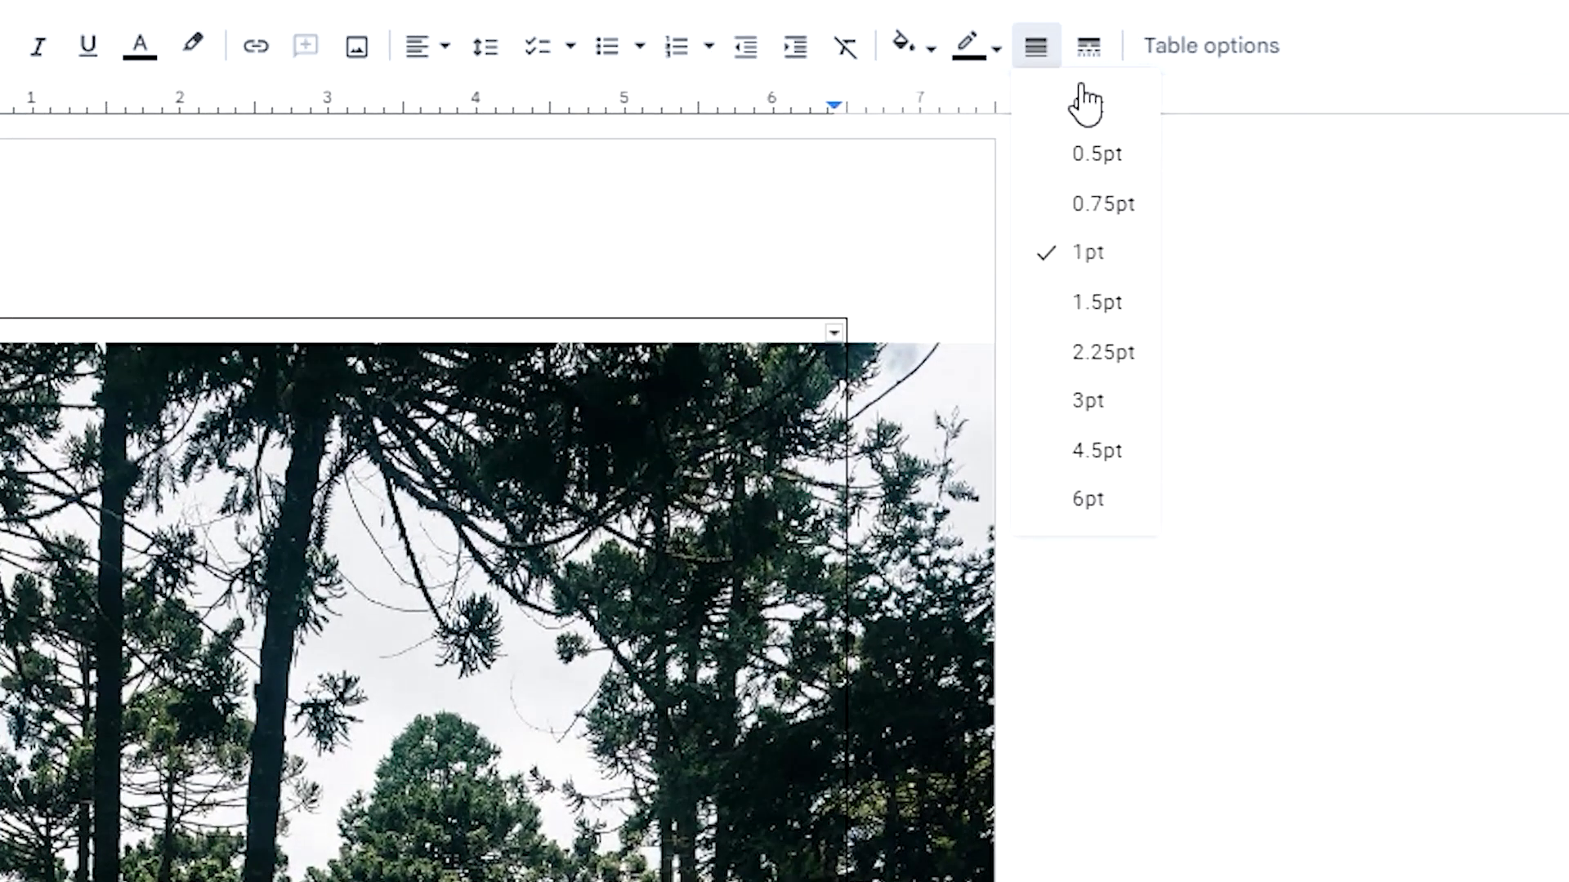
click(1070, 105)
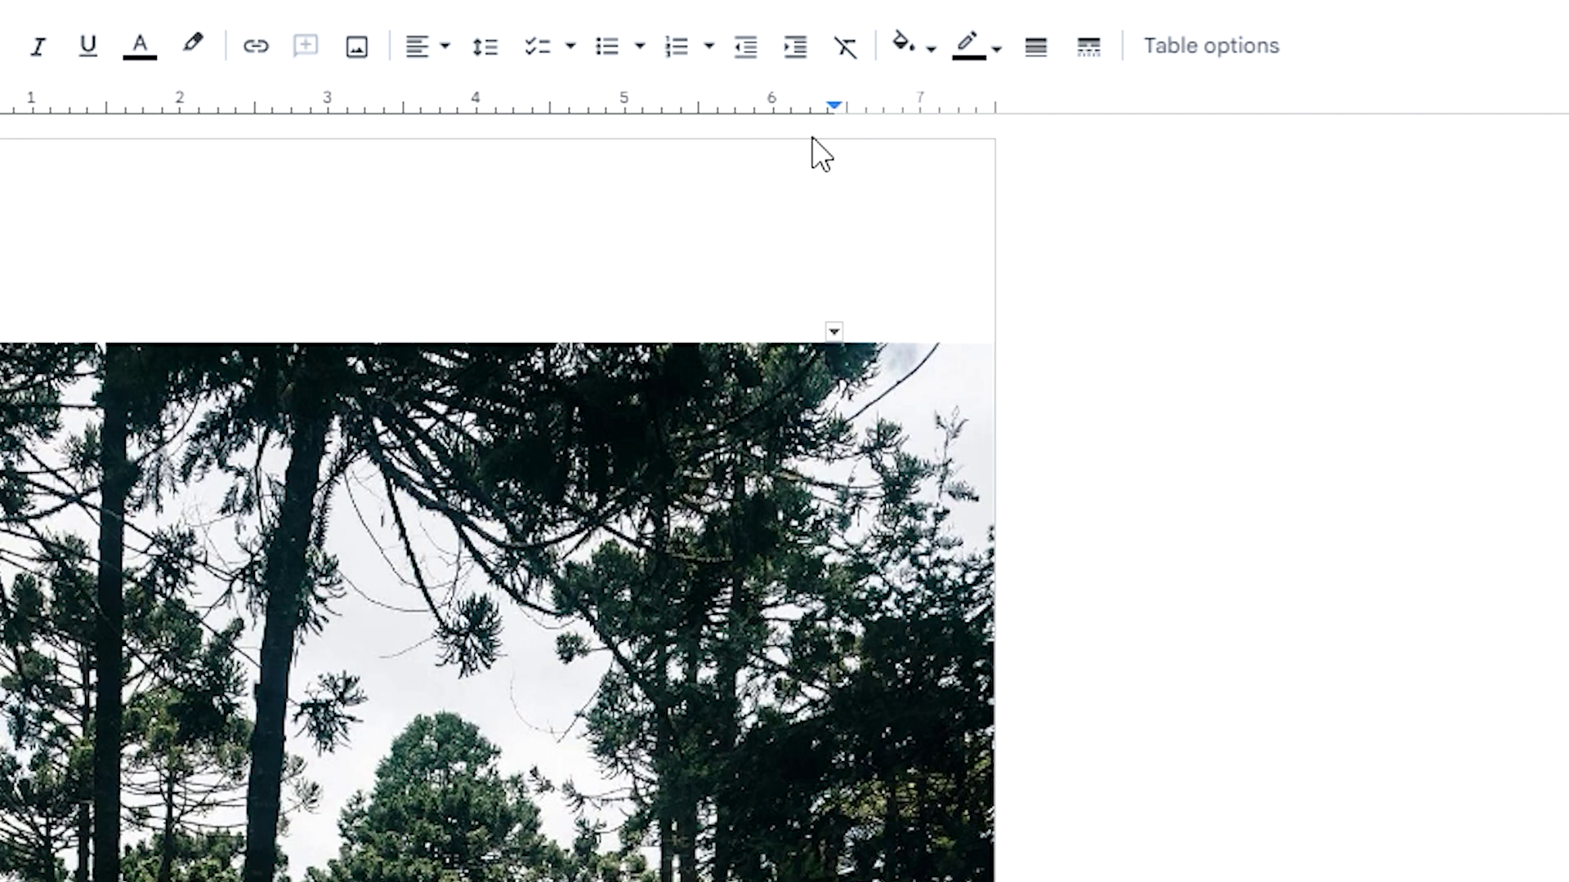
- Enter THE LIEBEGEBERIN ANTHOLOGY in the cover page table and enlarge the title to 72 pt
click(525, 305)
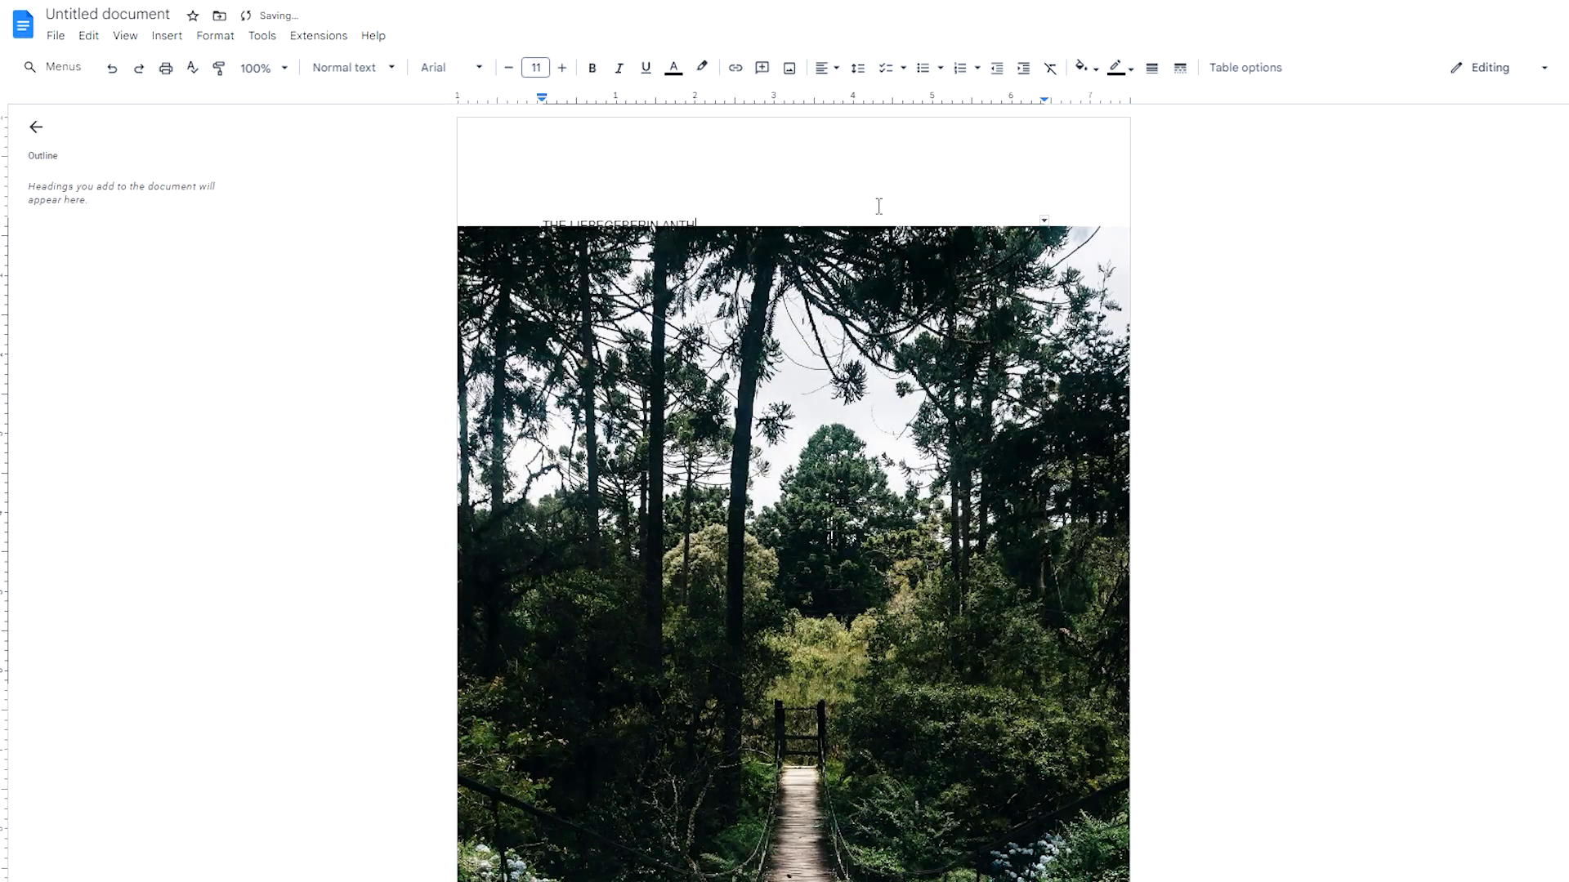
key(ctrl+a)
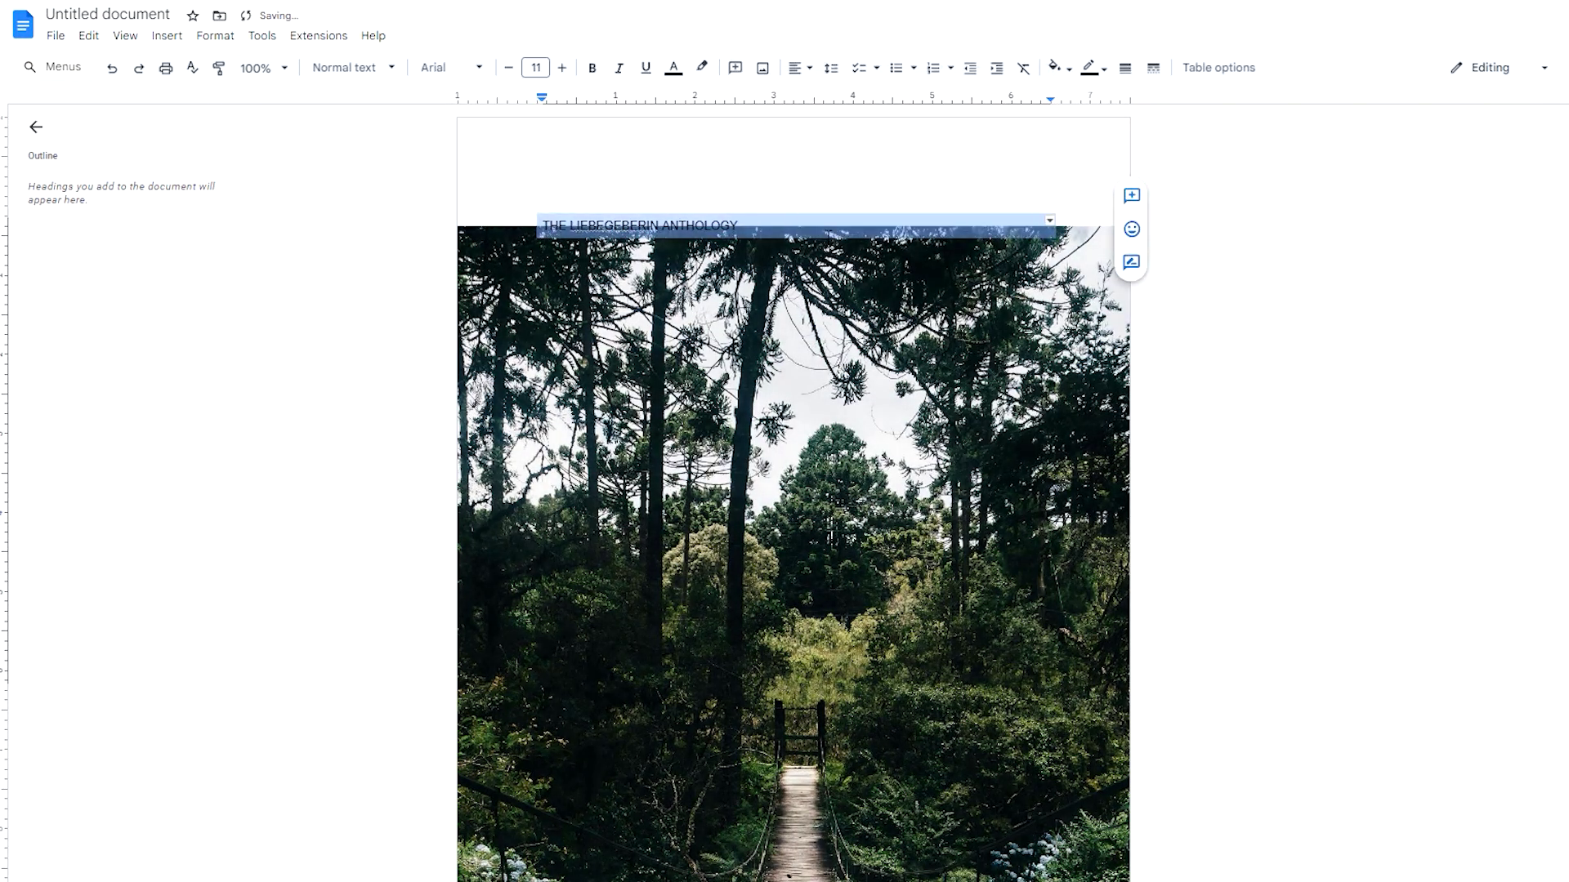
key(ctrl+shift+period)
key(ctrl+shift+period)
key(ctrl+shift+period)
key(ctrl+shift+period)
key(ctrl+shift+period)
key(ctrl+shift+period)
key(ctrl+shift+period)
key(ctrl+shift+period)
key(ctrl+shift+period)
key(ctrl+shift+period)
key(ctrl+shift+period)
key(ctrl+shift+period)
key(ctrl+shift+period)
key(ctrl+shift+period)
key(ctrl+shift+period)
key(ctrl+shift+period)
key(ctrl+shift+period)
key(ctrl+shift+period)
key(ctrl+shift+period)
key(ctrl+shift+period)
key(ctrl+shift+period)
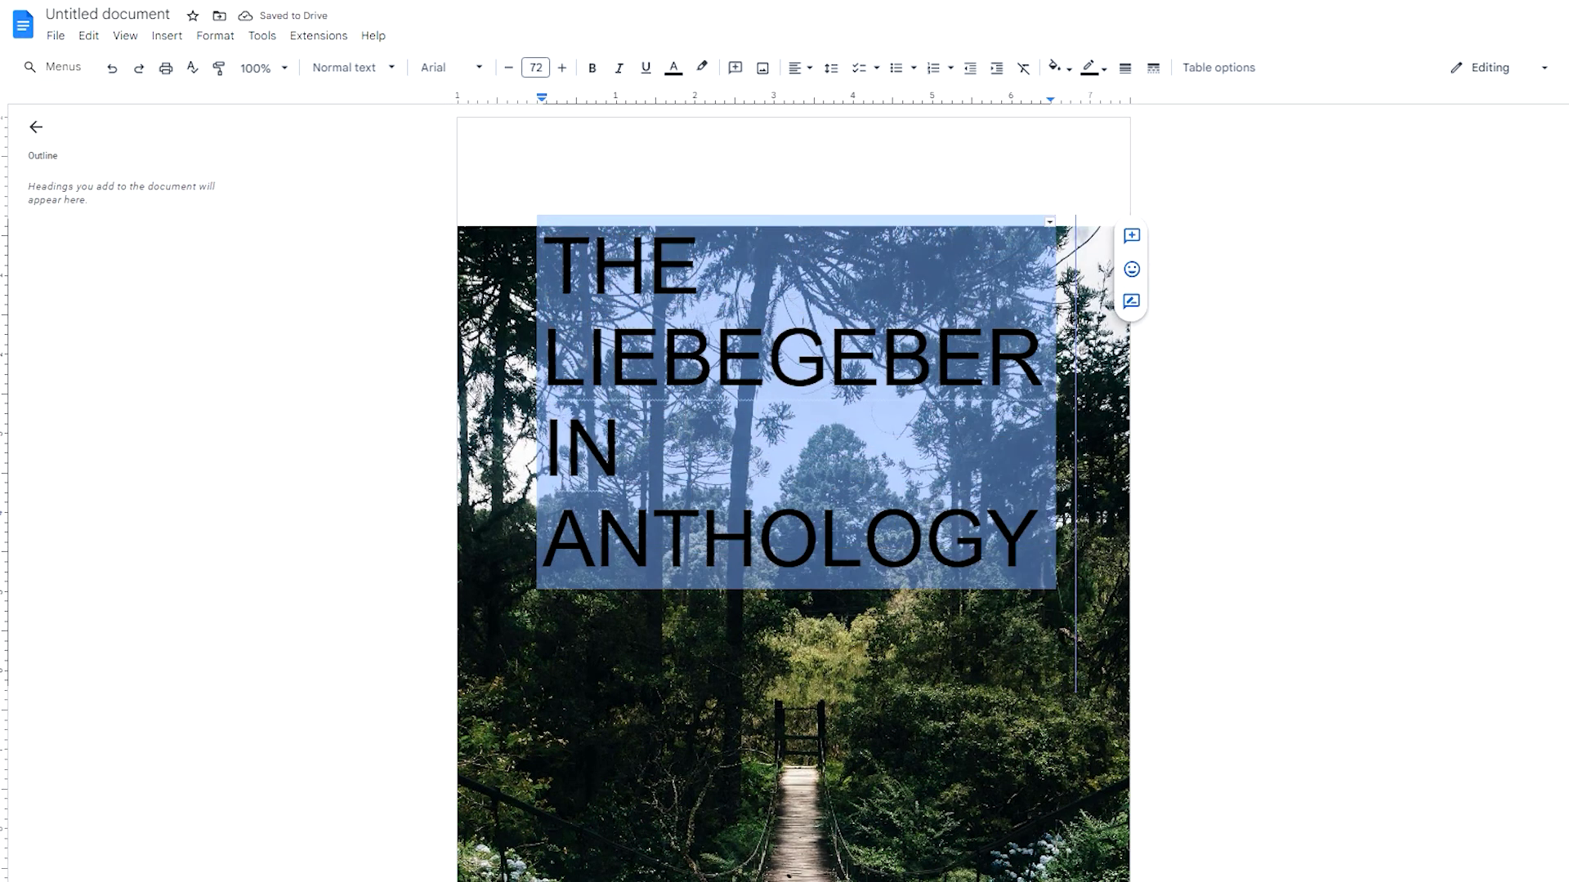
- Widen the title table toward the page edges and style the cover title as centered white Merriweather text
drag(541, 319, 501, 322)
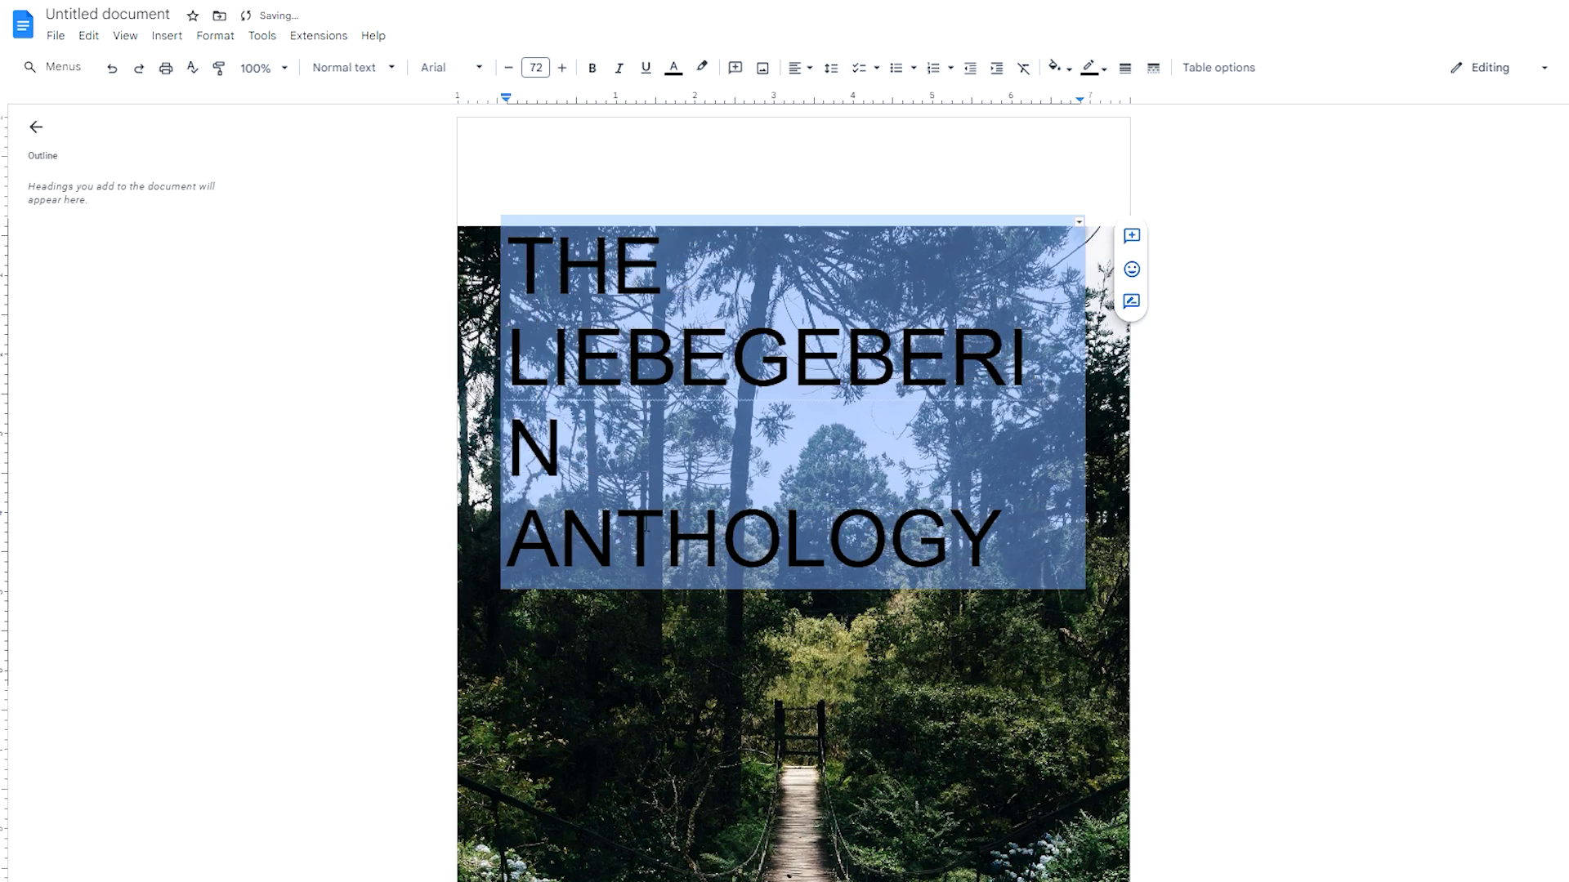
click(732, 584)
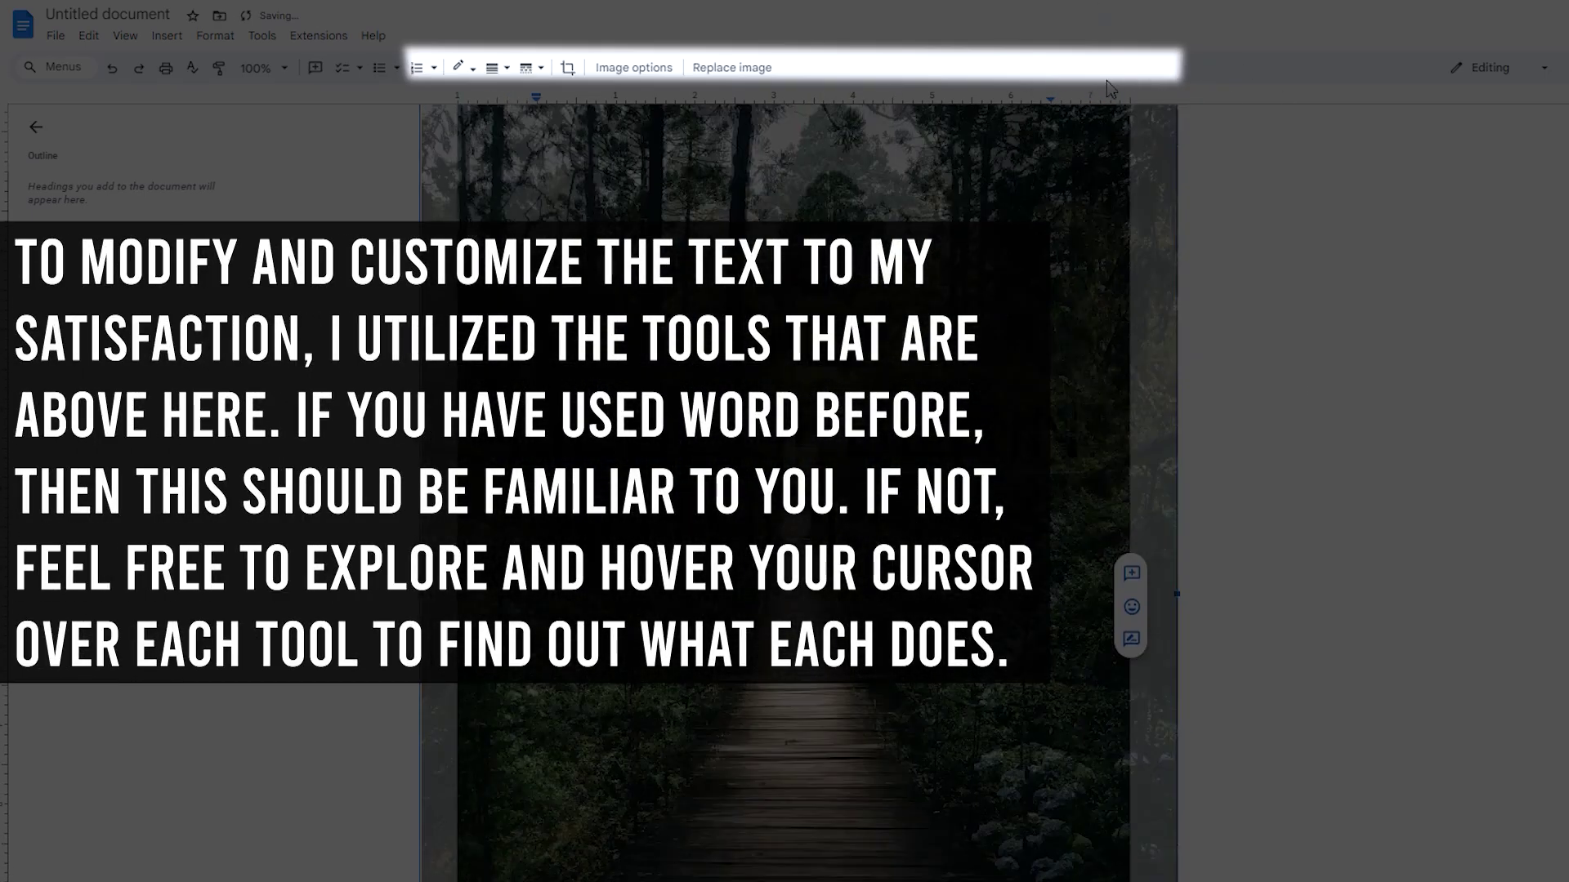
click(449, 67)
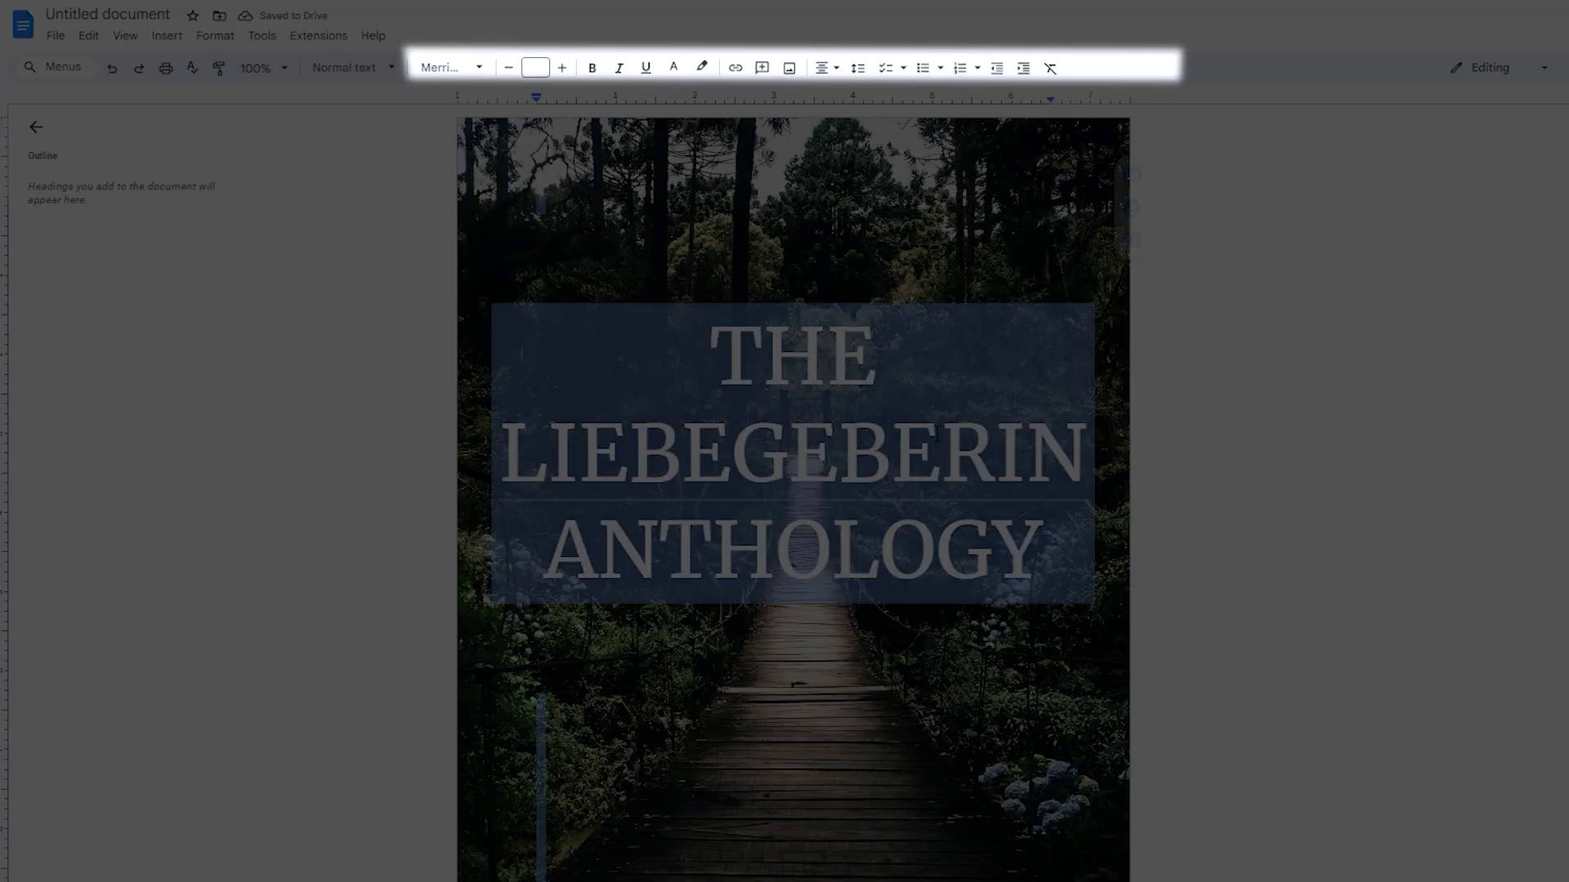
click(1088, 67)
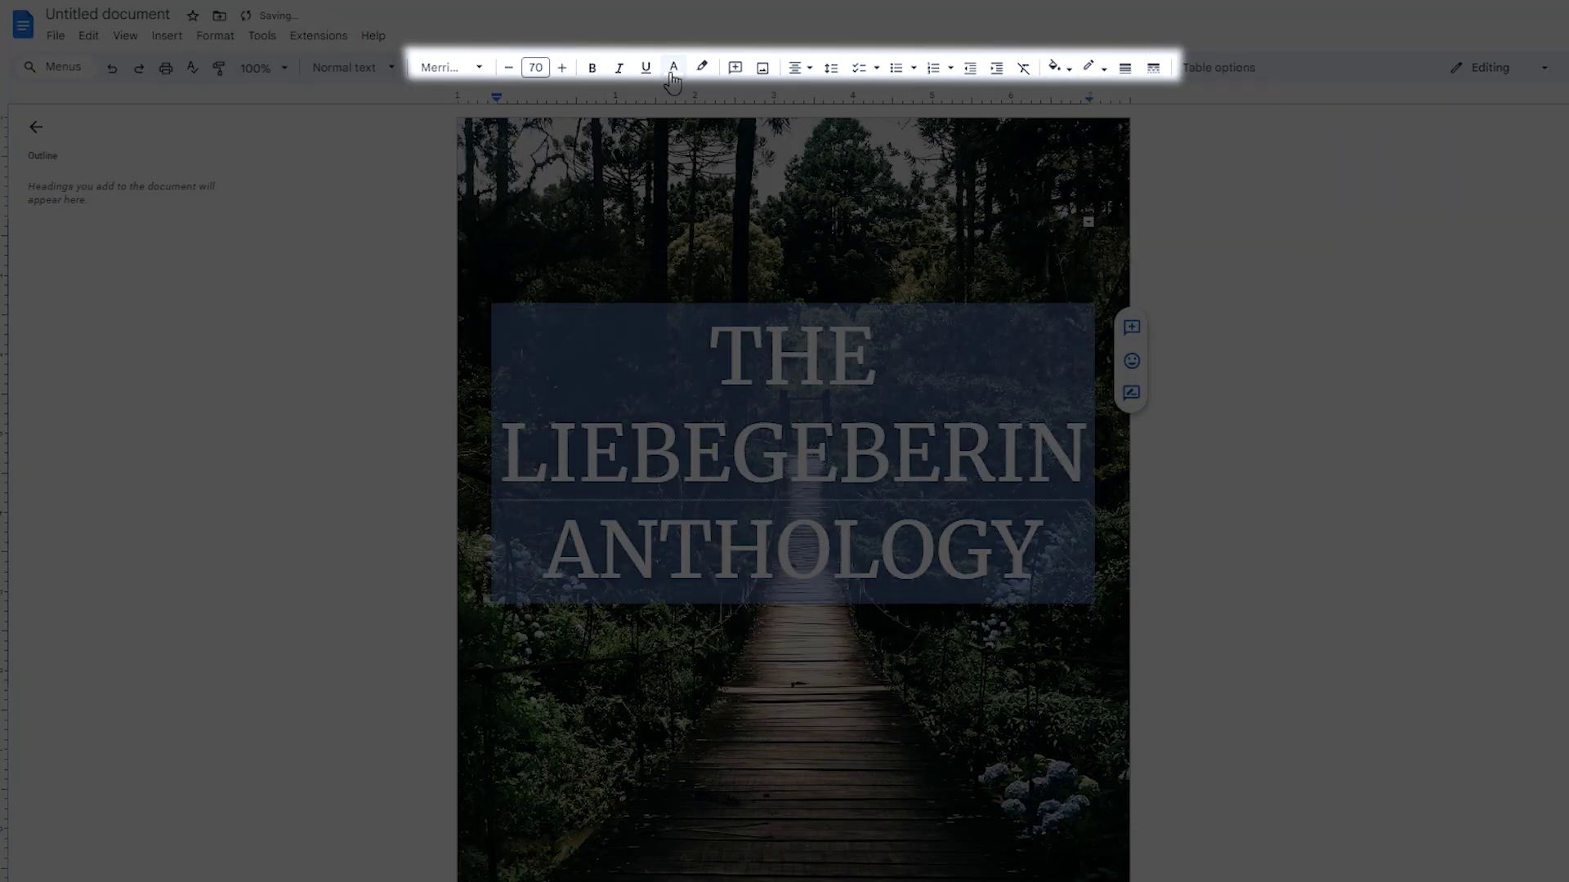
click(673, 67)
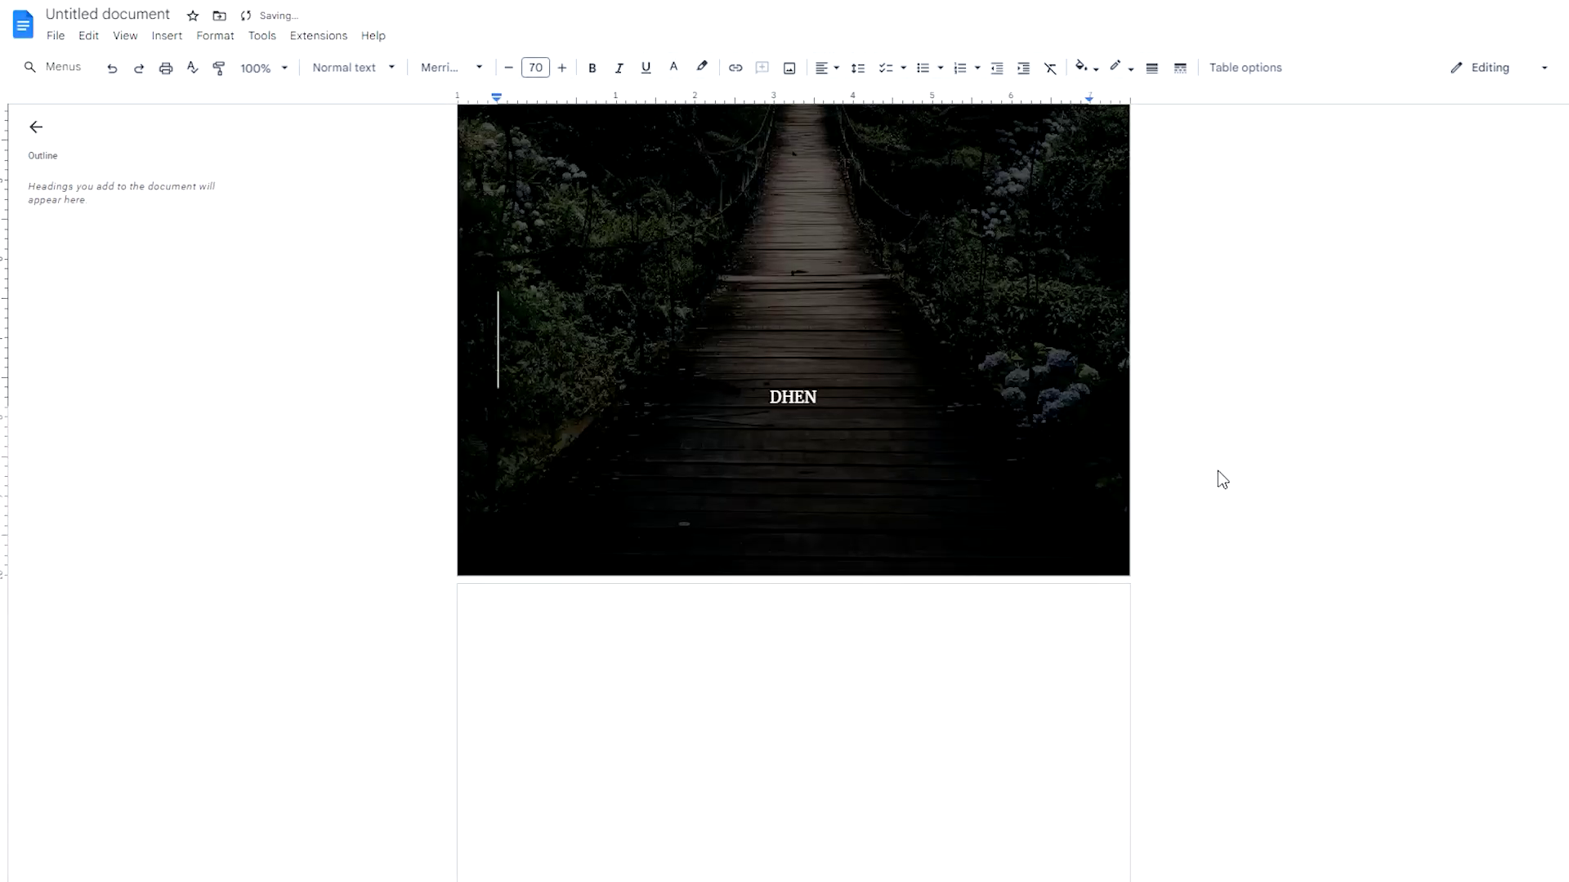
- Add the heading Table of Contents on the page after the cover, in bold at 17 pt
click(658, 654)
scroll(658, 654, down, 3)
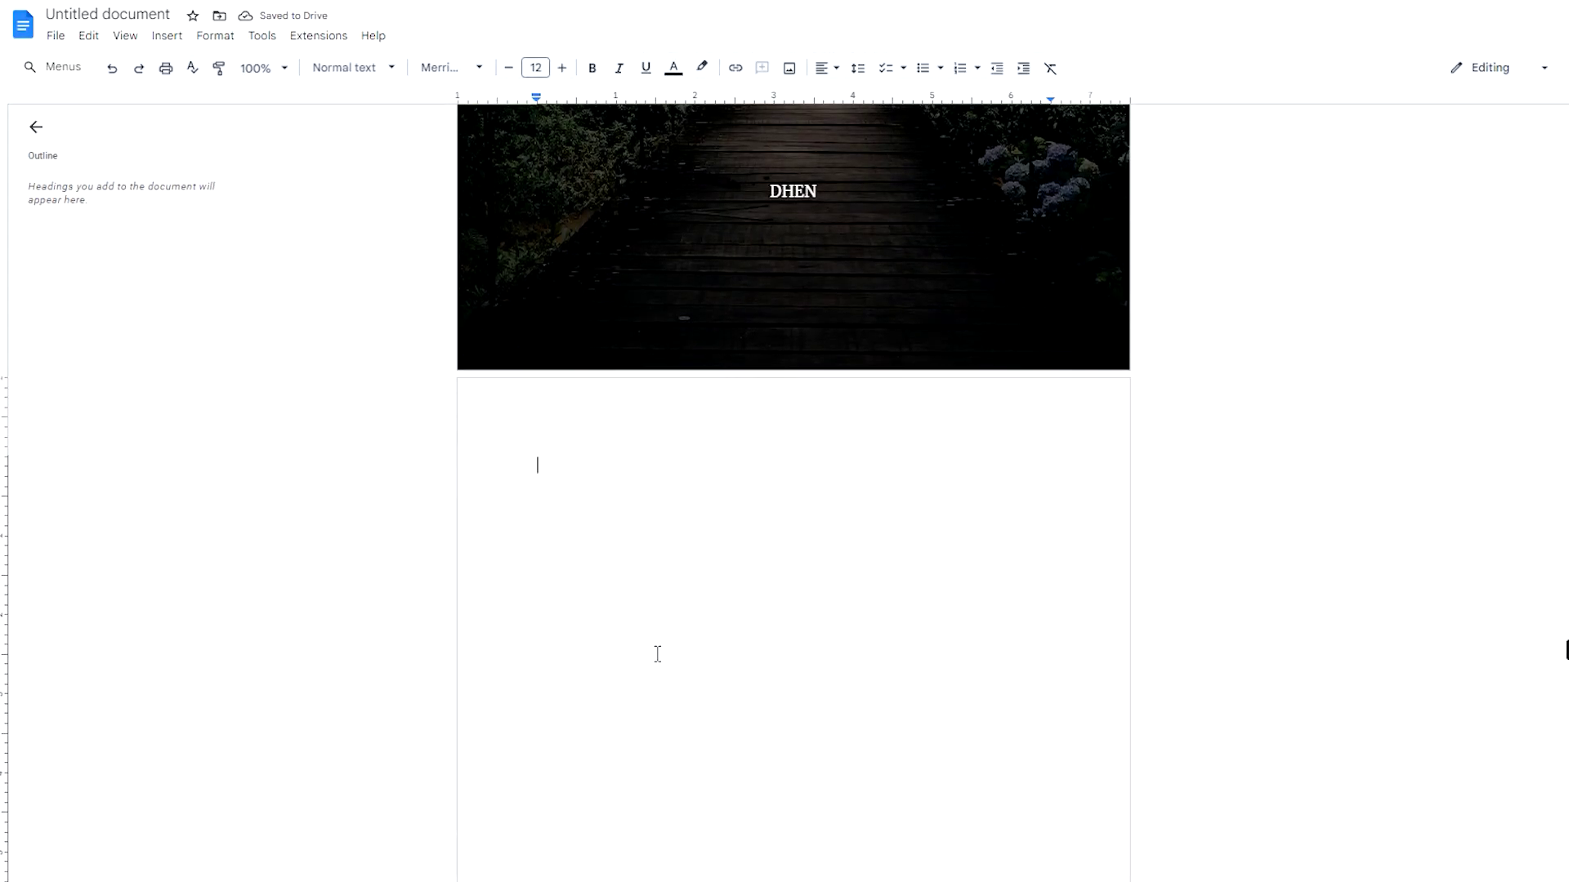
scroll(683, 581, up, 3)
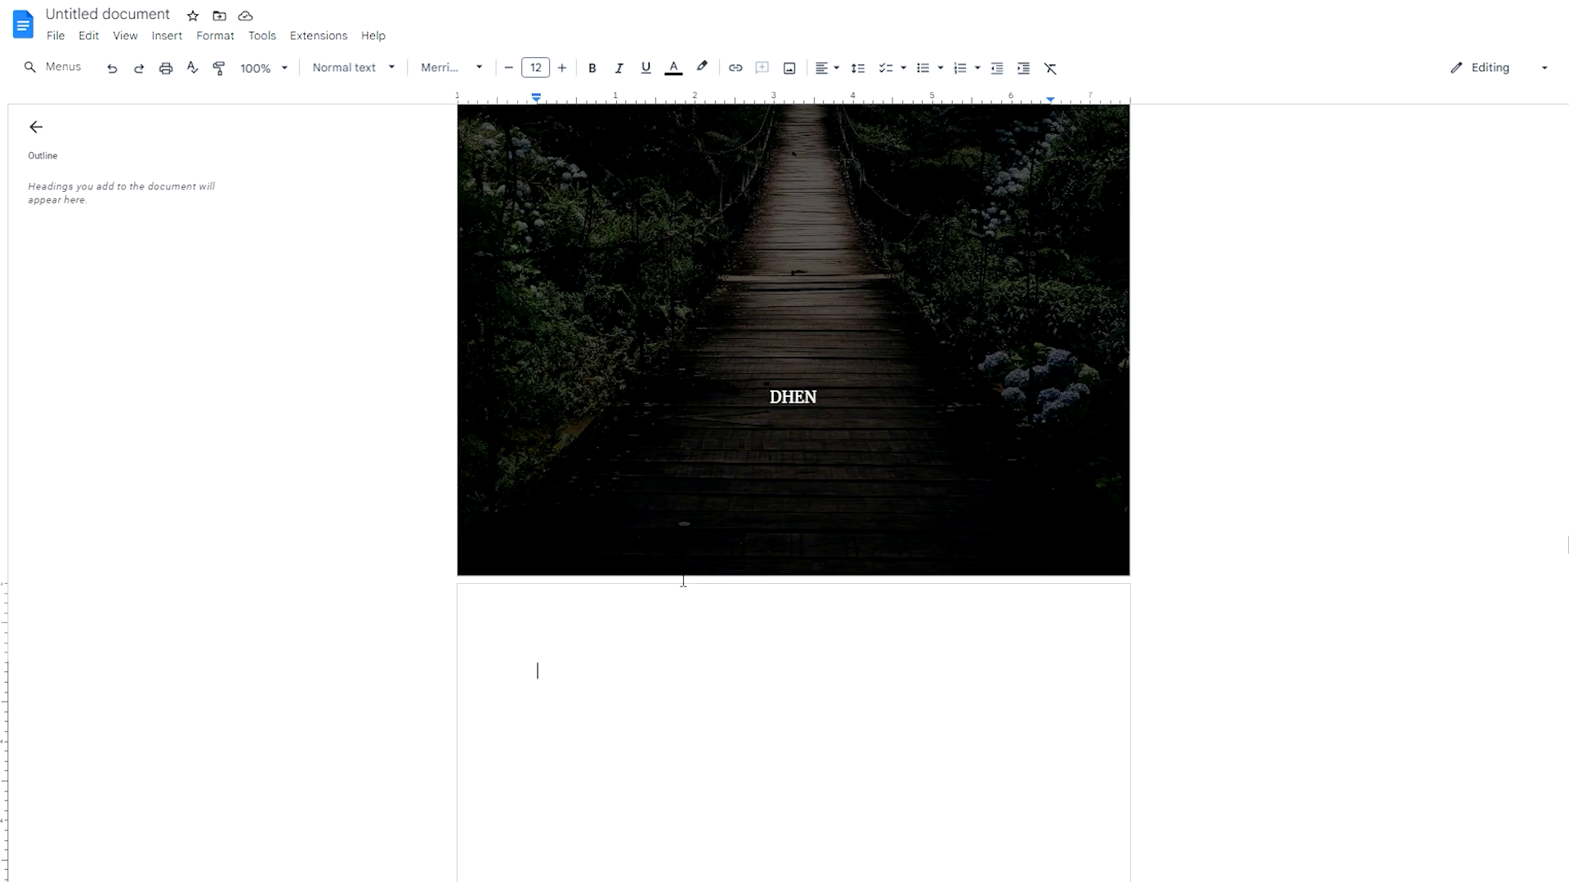
scroll(648, 539, down, 4)
scroll(668, 528, up, 1)
key(ctrl+b)
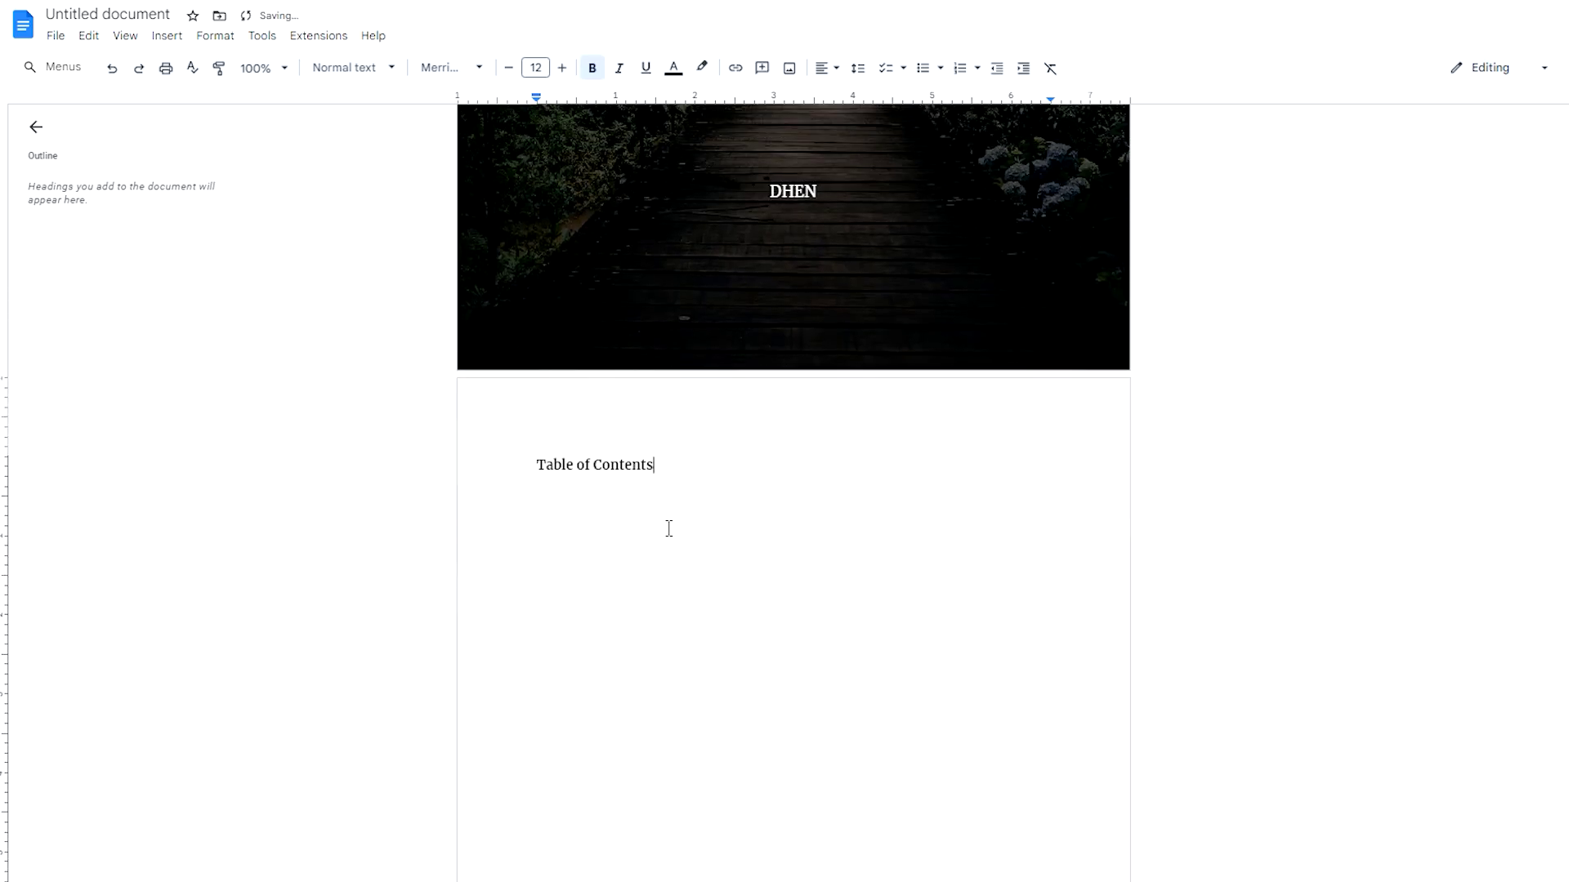
key(ctrl+a)
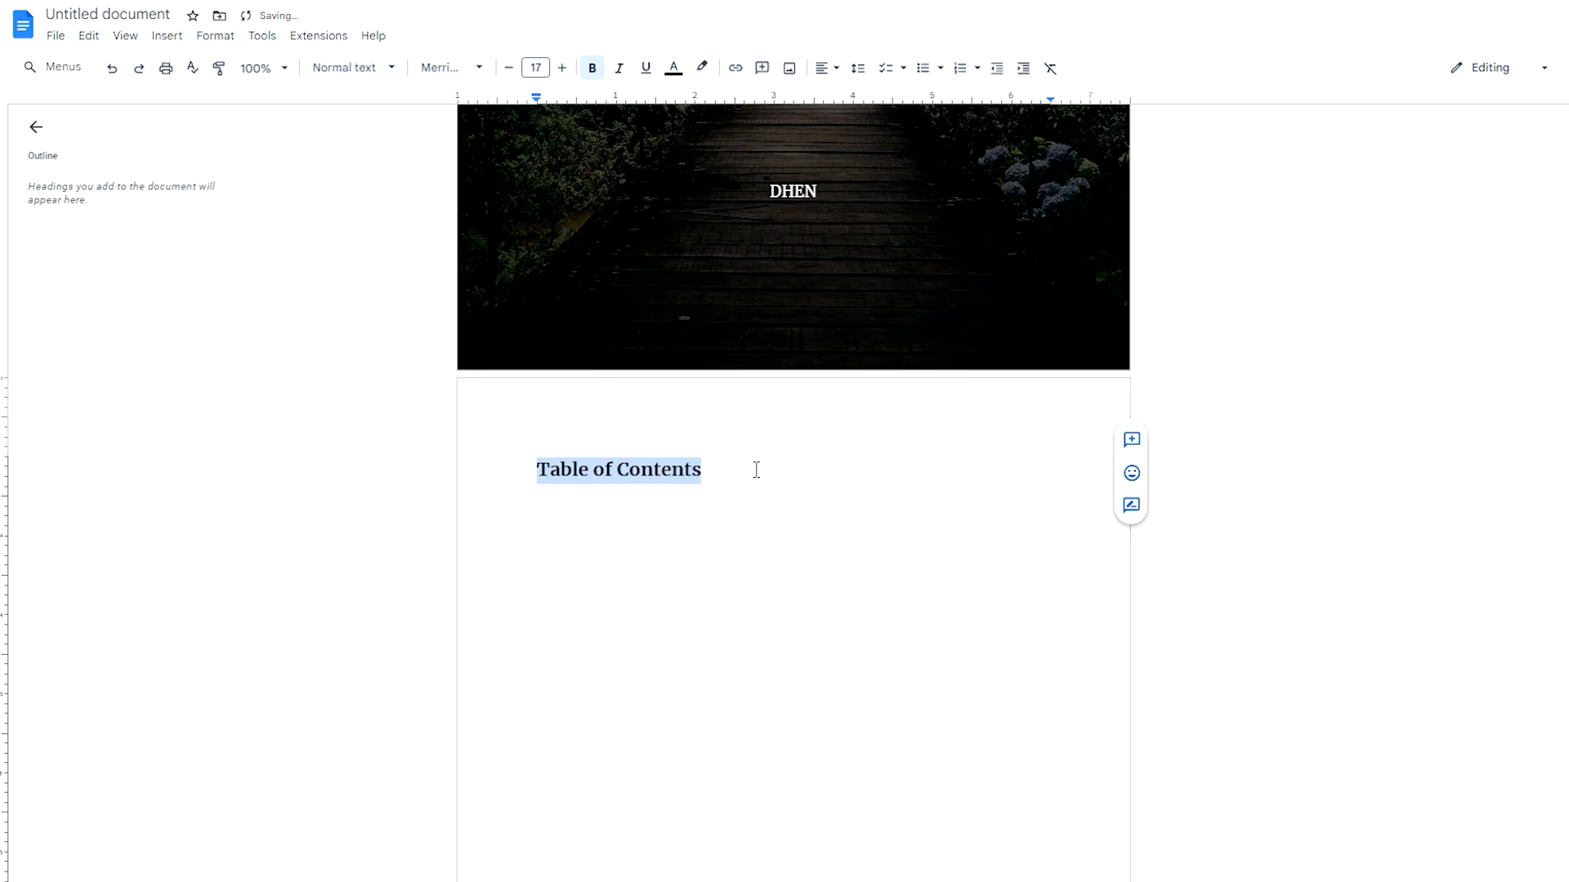
double_click(762, 471)
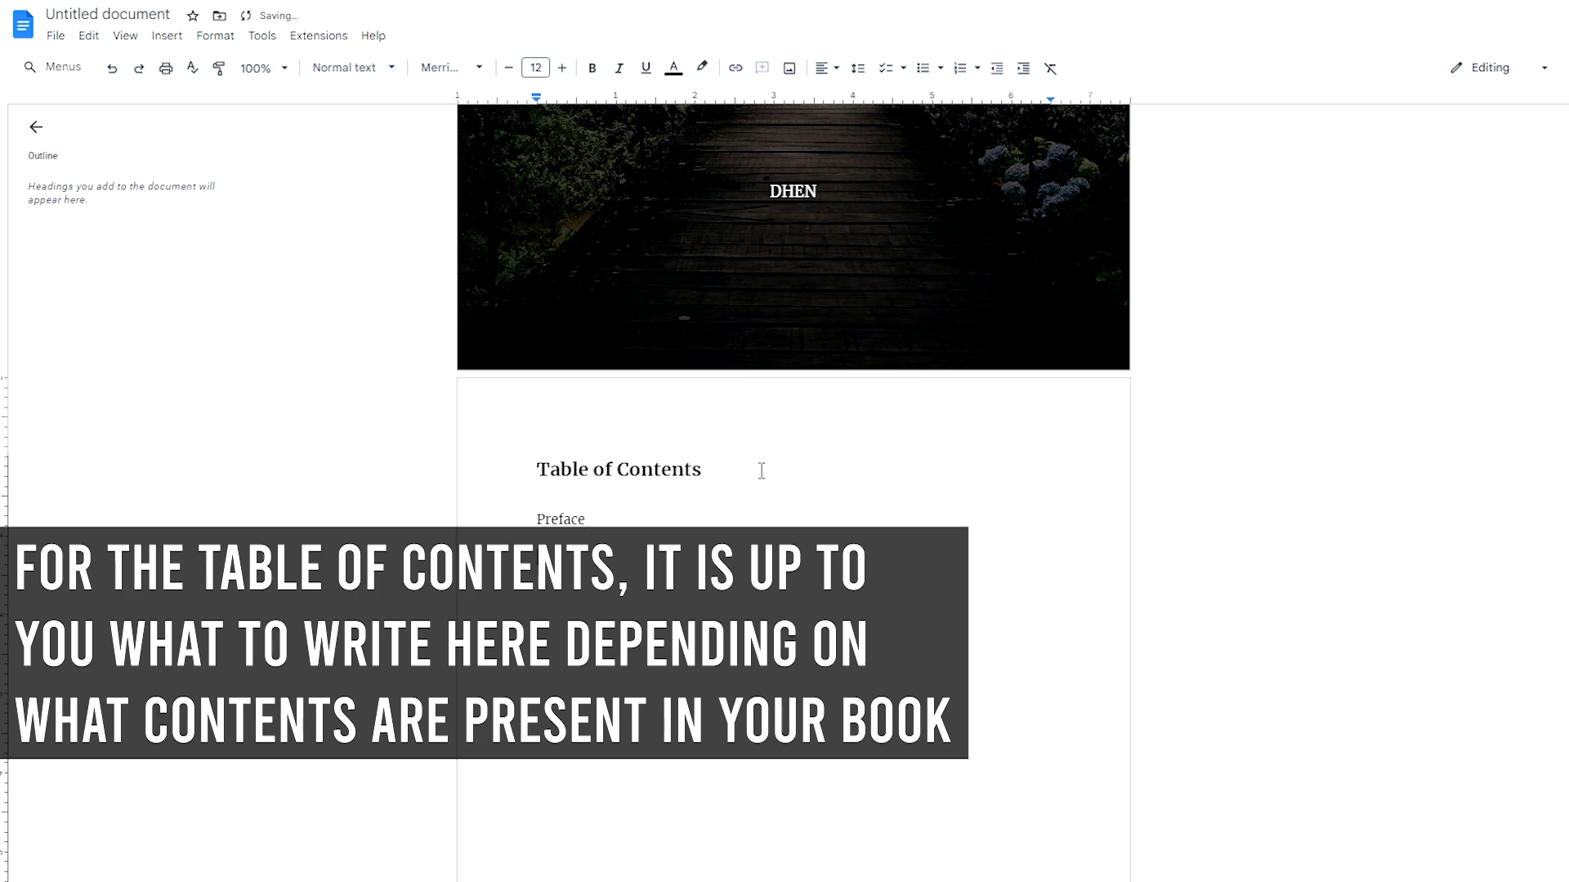
- List Preface 3, Author’s Note 4, Story #1 5 and Story #2 6 under the contents heading, and enlarge the page's text
text(te	4 Prologue	5 Chapter )
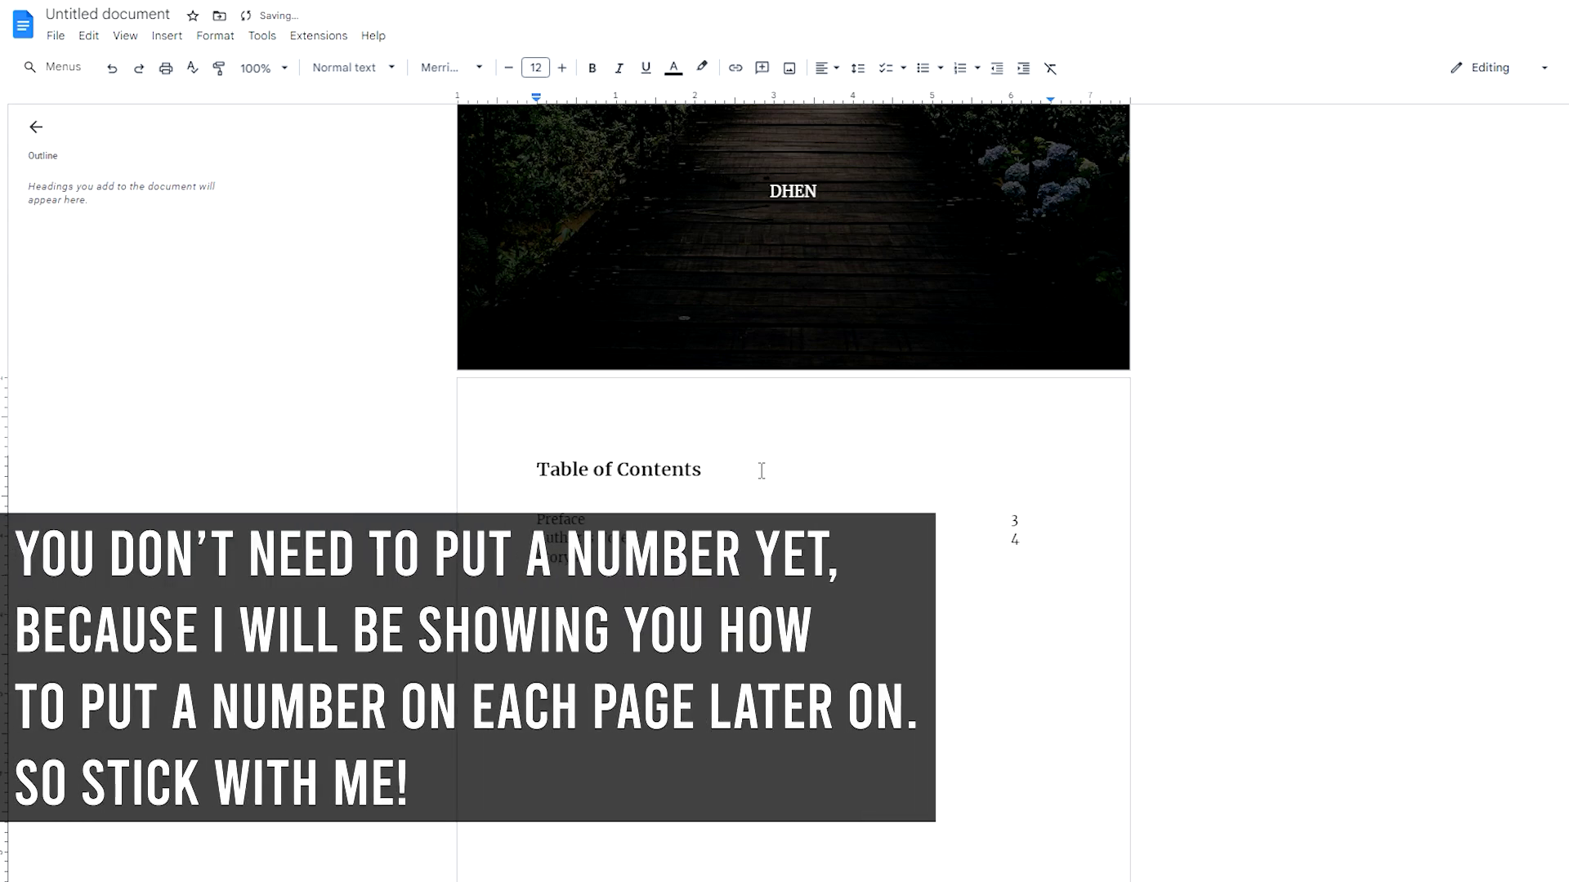
text(2)
key(Tab)
text(6)
scroll(761, 470, down, 3)
drag(1022, 324, 528, 209)
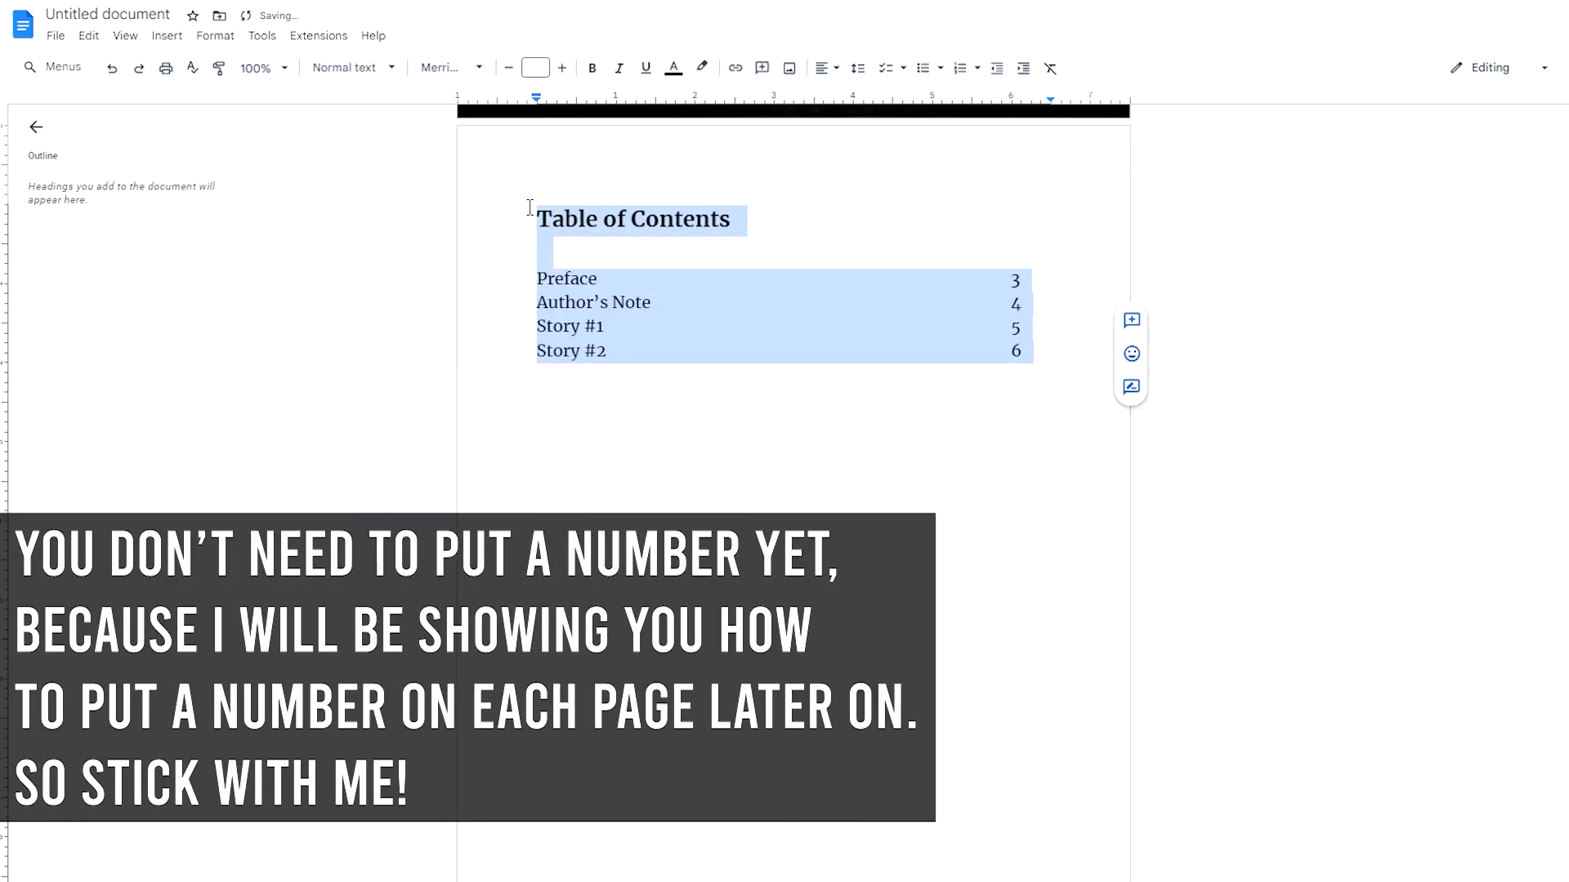
click(883, 487)
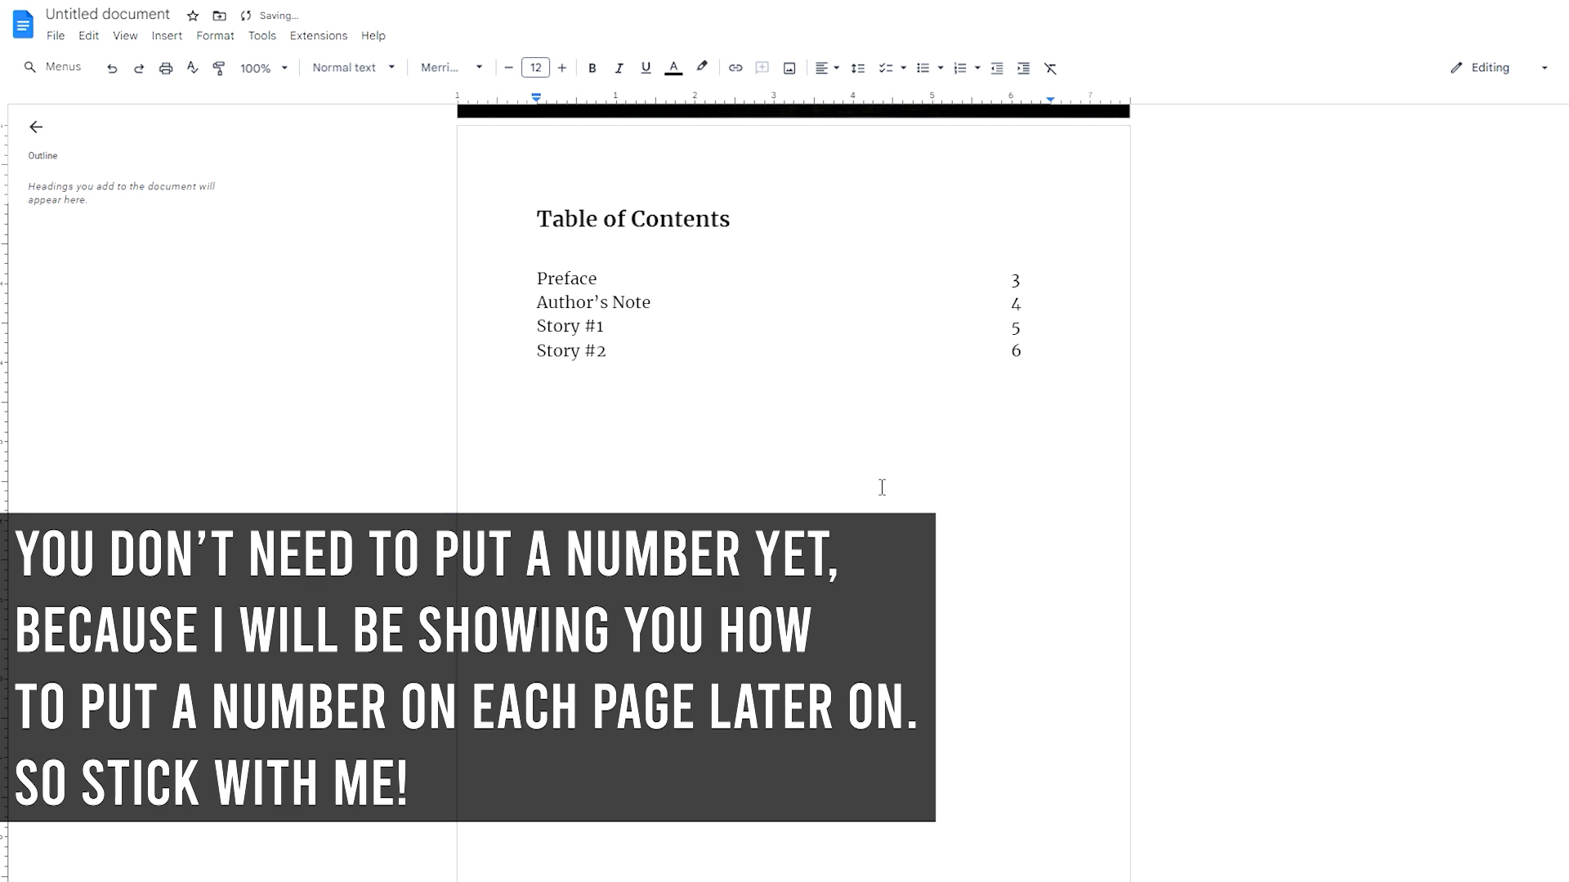
- Add separate pages after the table of contents, with bold 20 pt headings including Author’s Note and Story #1
key(ctrl+Return)
scroll(968, 535, down, 4)
scroll(579, 622, up, 3)
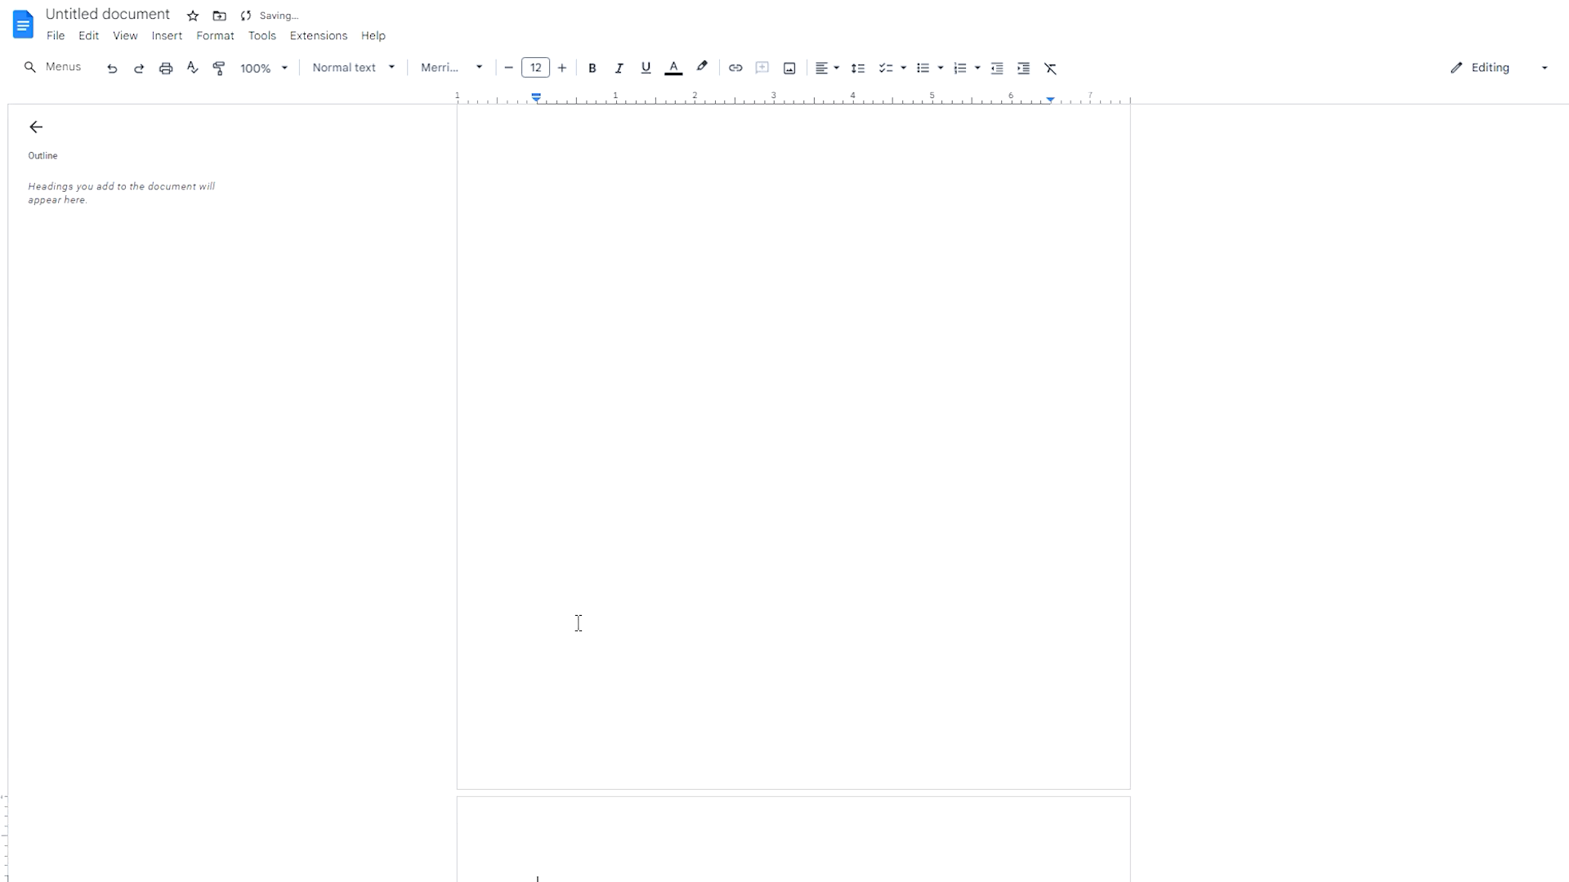
scroll(579, 622, down, 7)
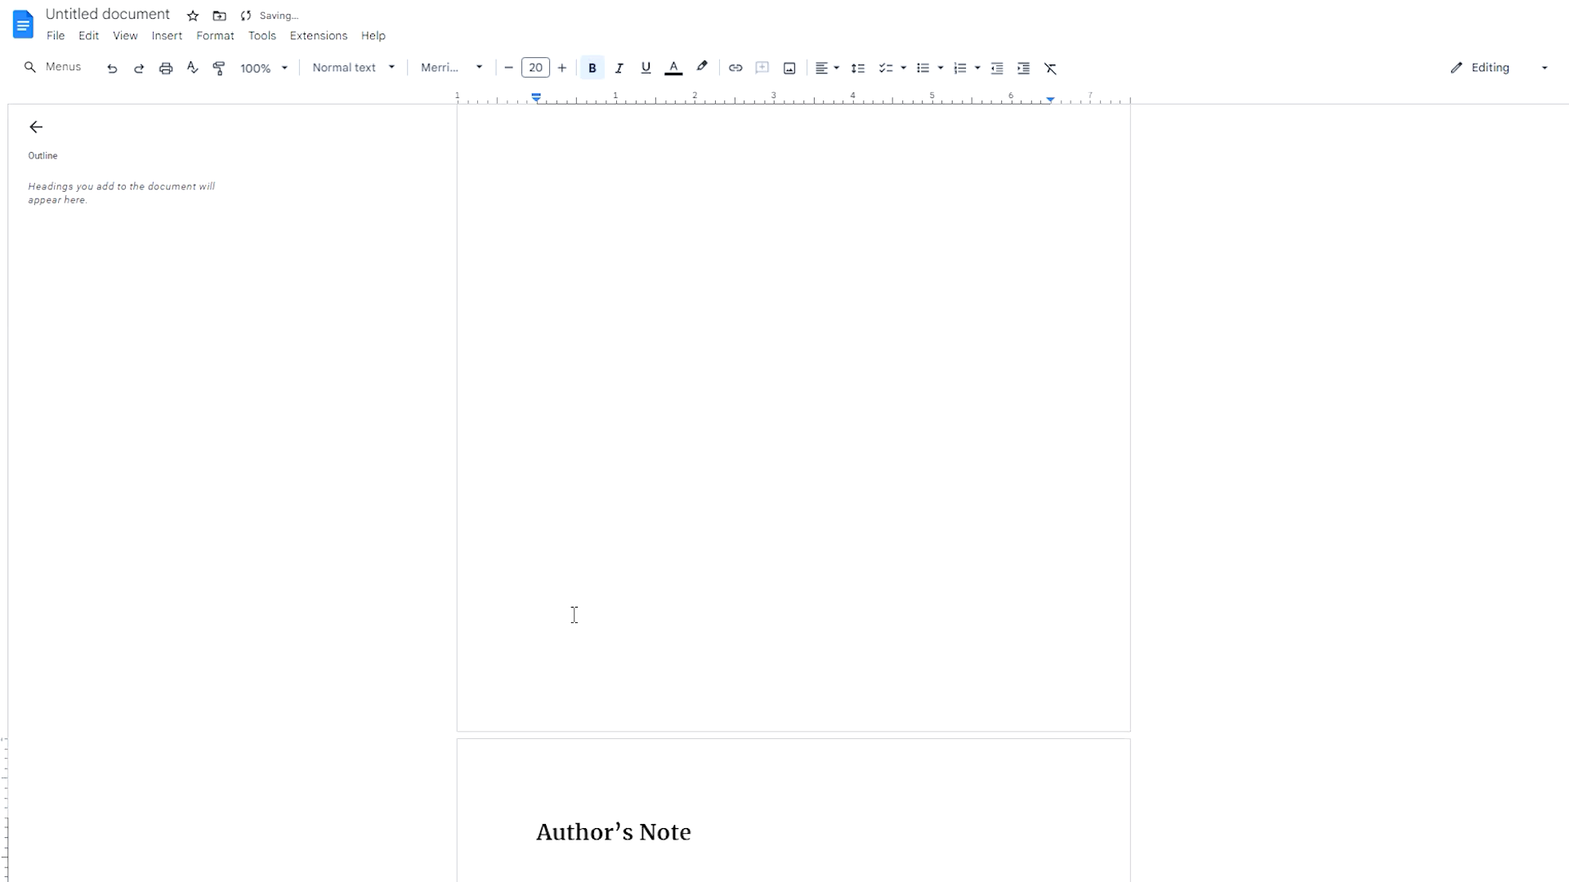
scroll(584, 619, down, 6)
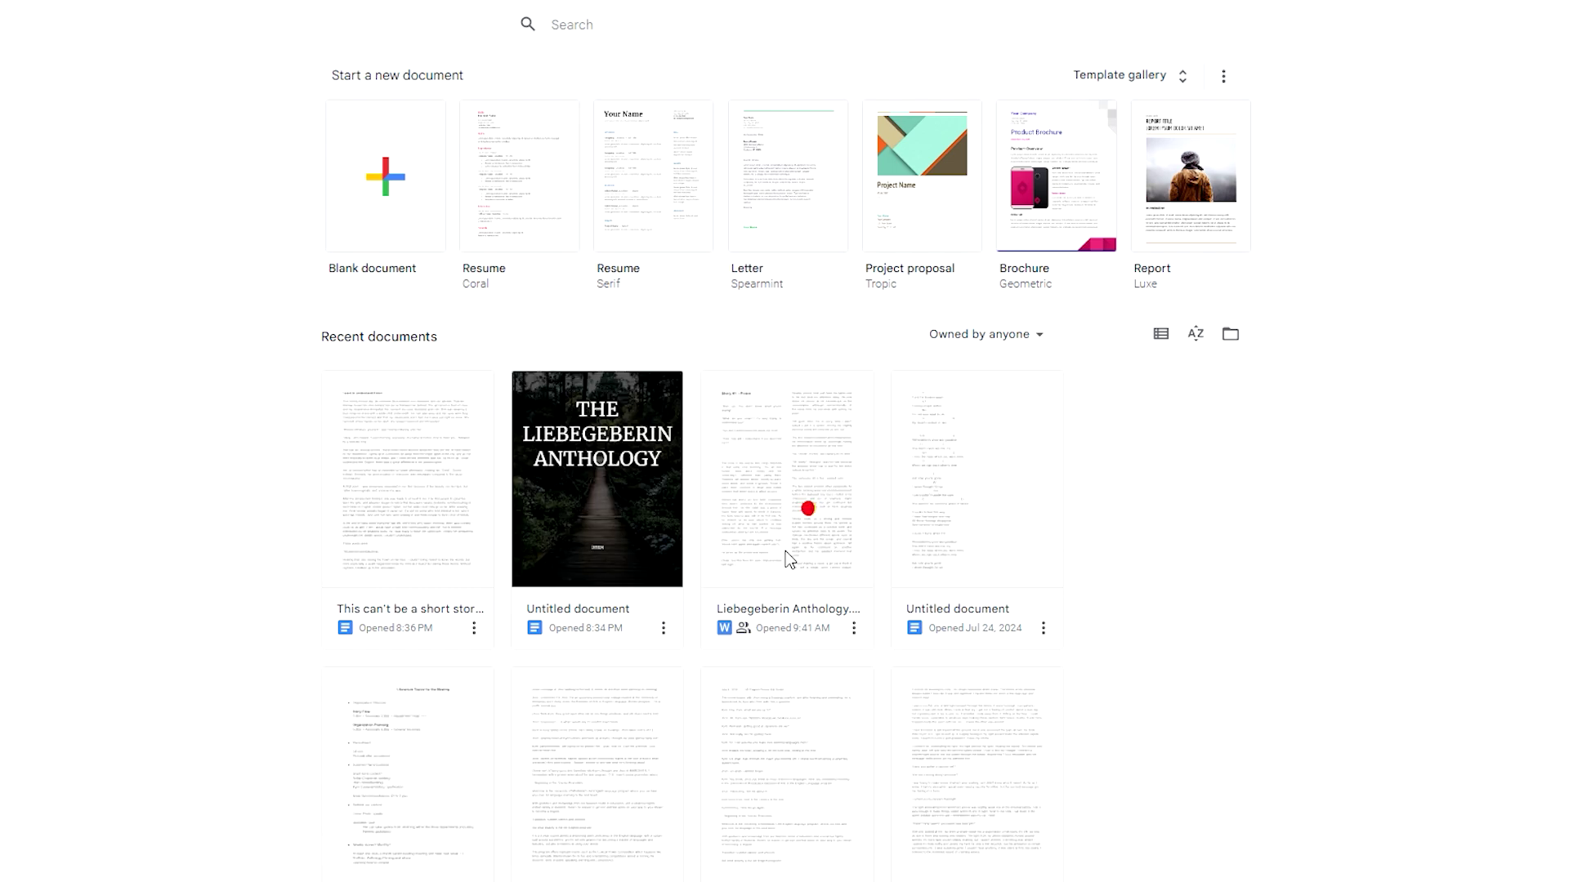
- Open the existing Liebegeberin Anthology document from the recent documents and look through the text of Story #1 - Poem
click(786, 559)
scroll(850, 288, down, 10)
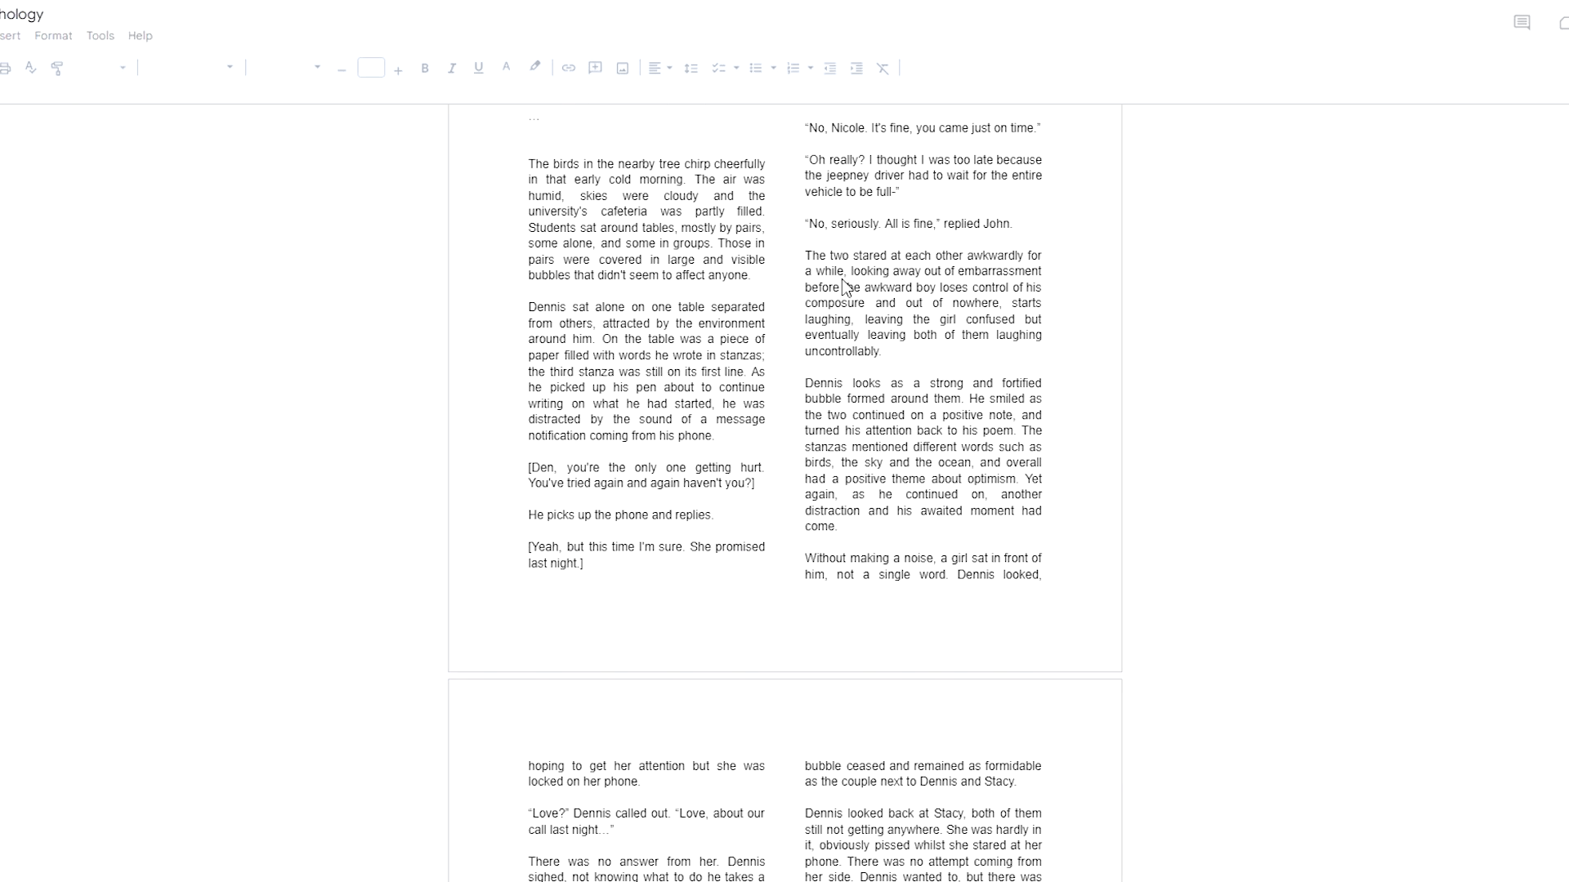
scroll(870, 288, down, 9)
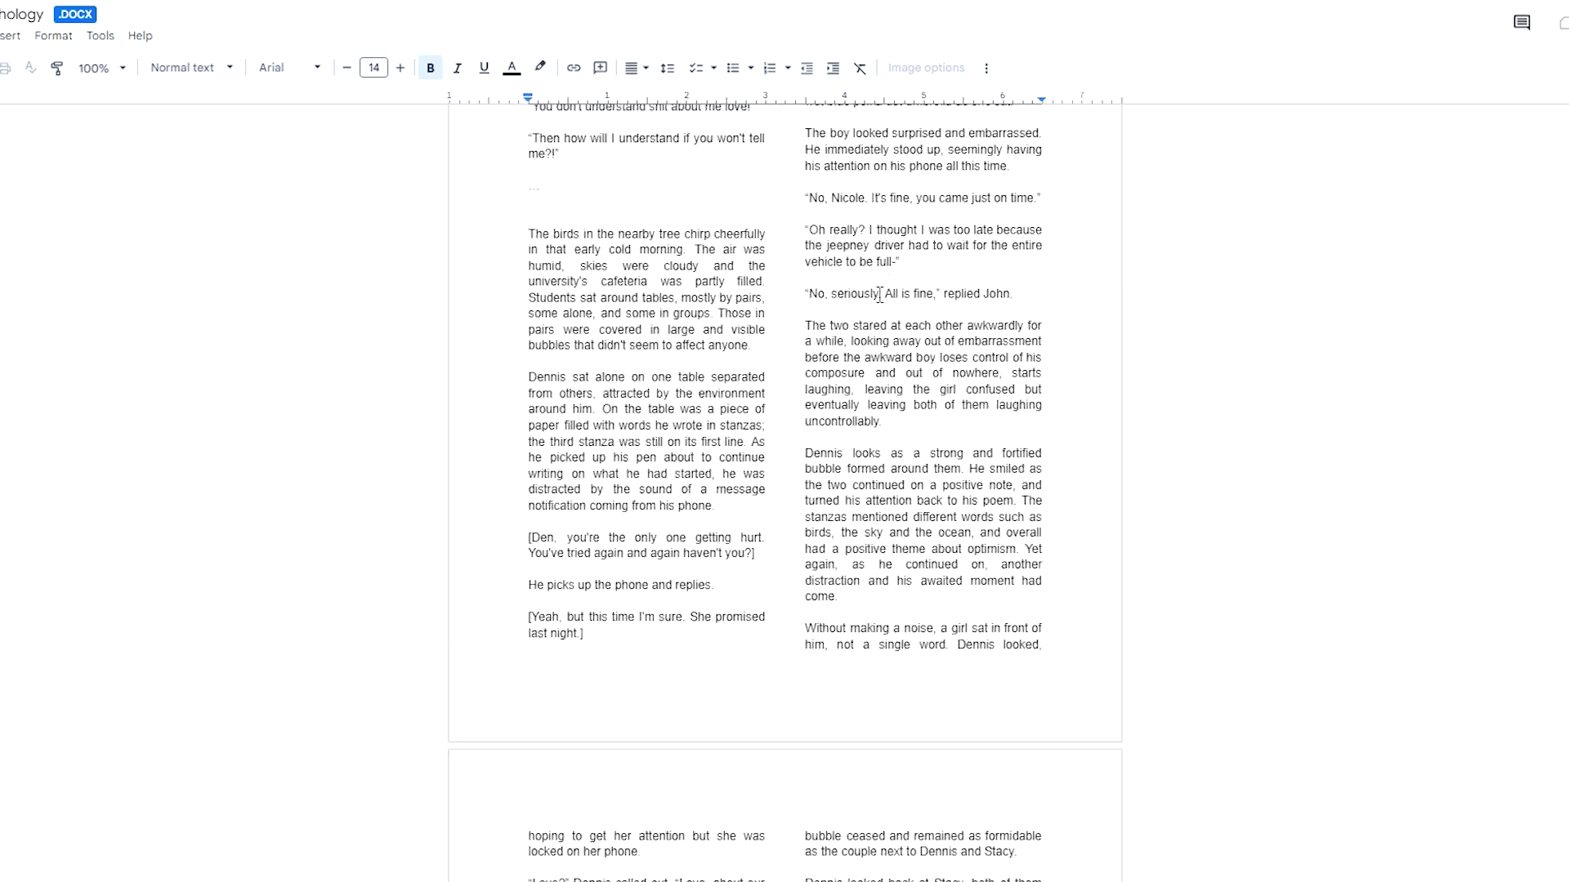
scroll(866, 313, up, 9)
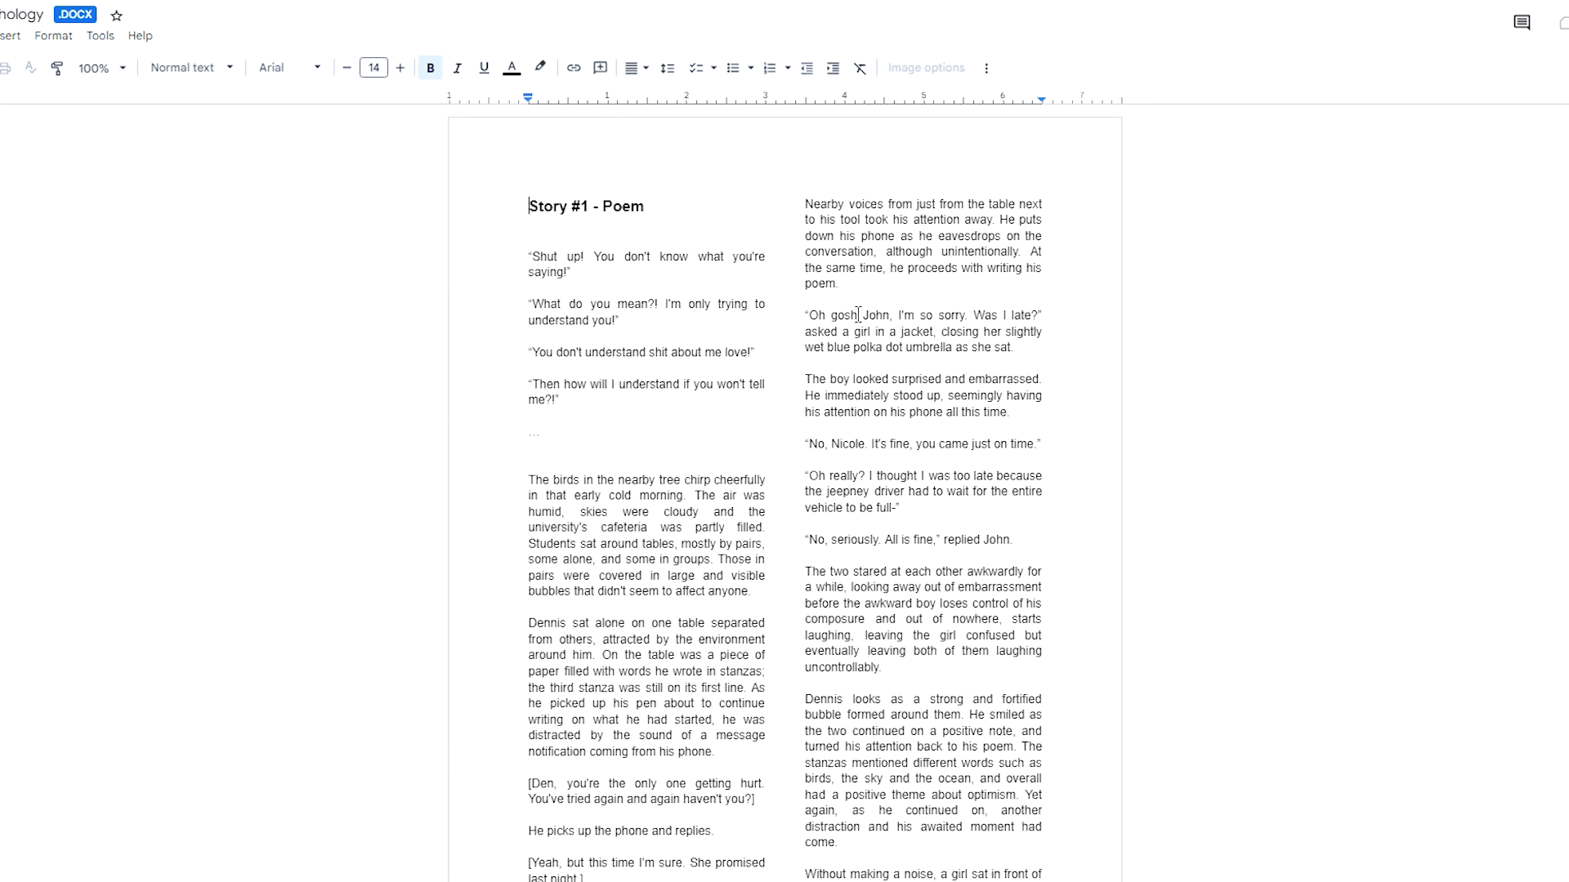
scroll(735, 207, down, 20)
scroll(736, 200, up, 19)
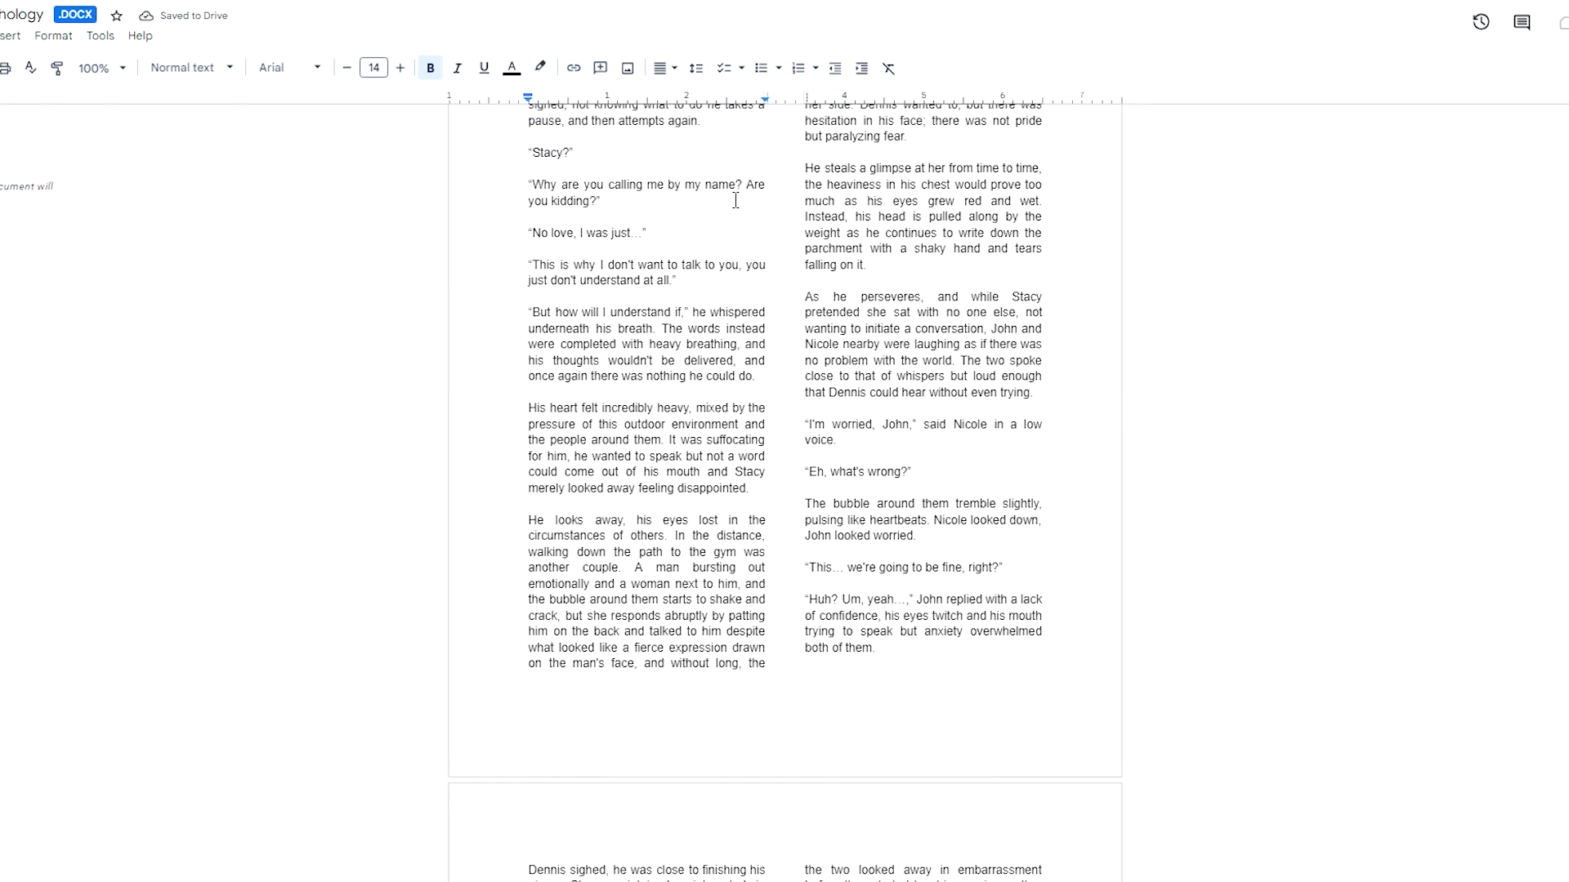
scroll(735, 200, up, 3)
scroll(717, 225, down, 20)
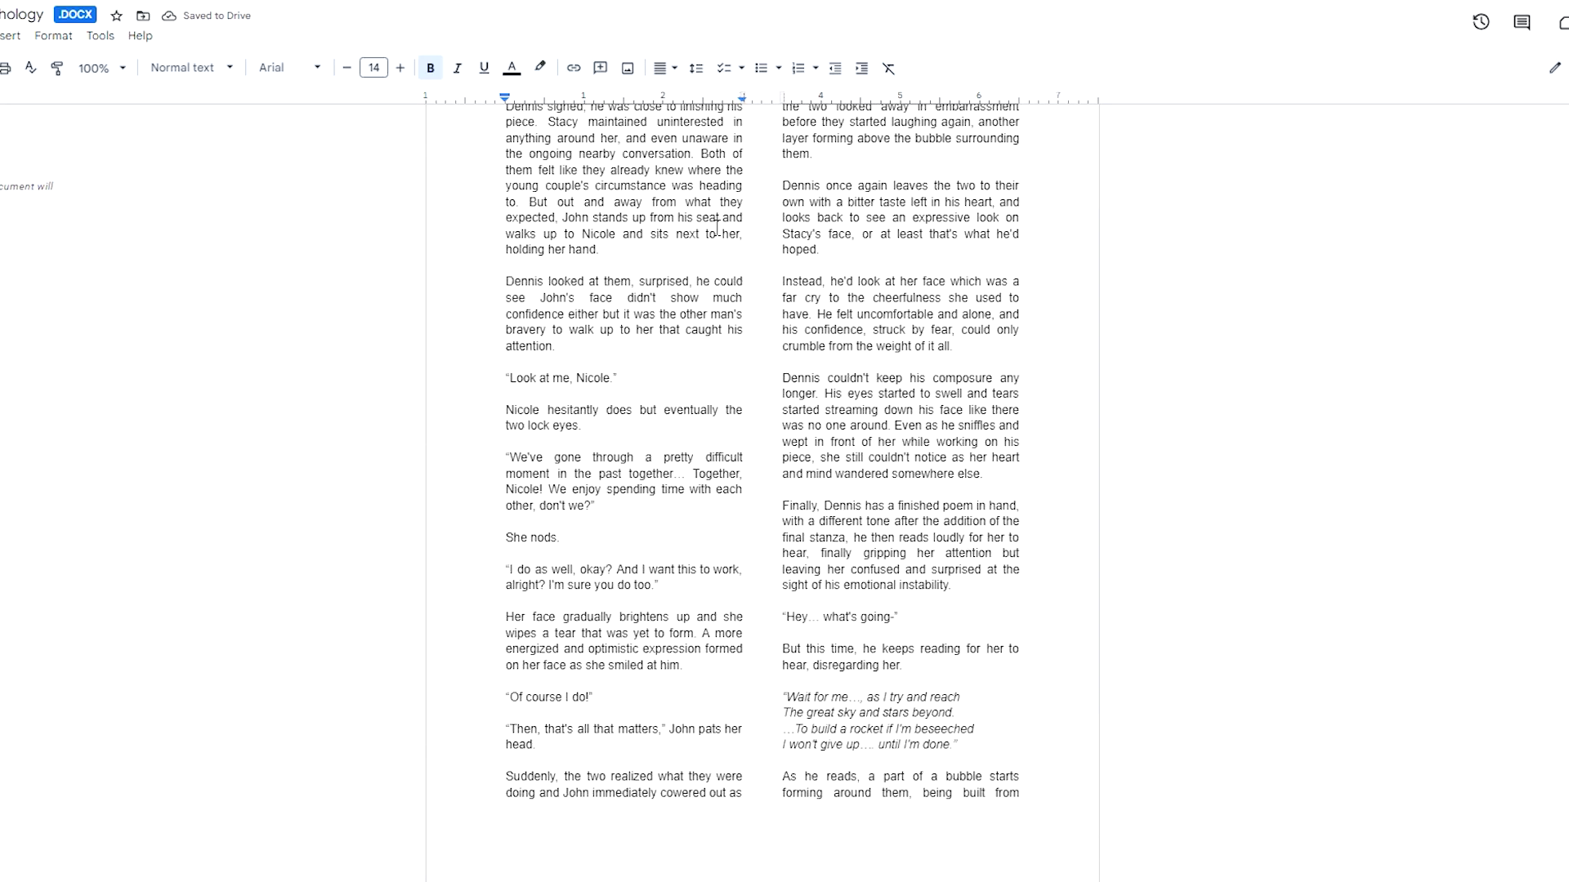
scroll(716, 231, up, 10)
scroll(716, 231, up, 10)
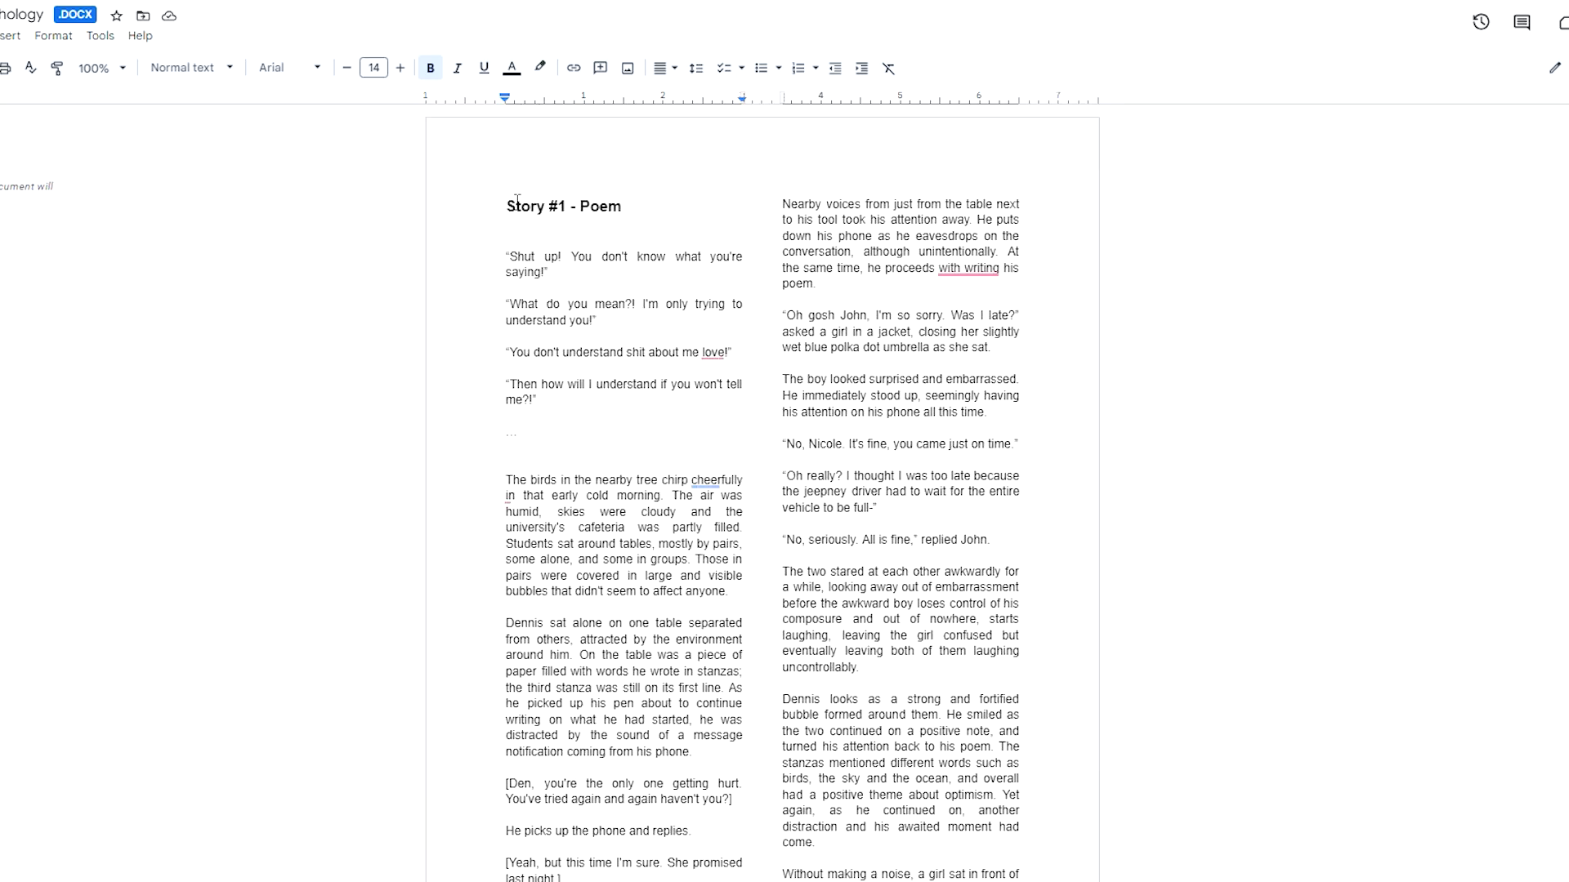
- Copy the body of Story #1 from below its heading through the line “…Promises that she broke.”
drag(496, 203, 854, 275)
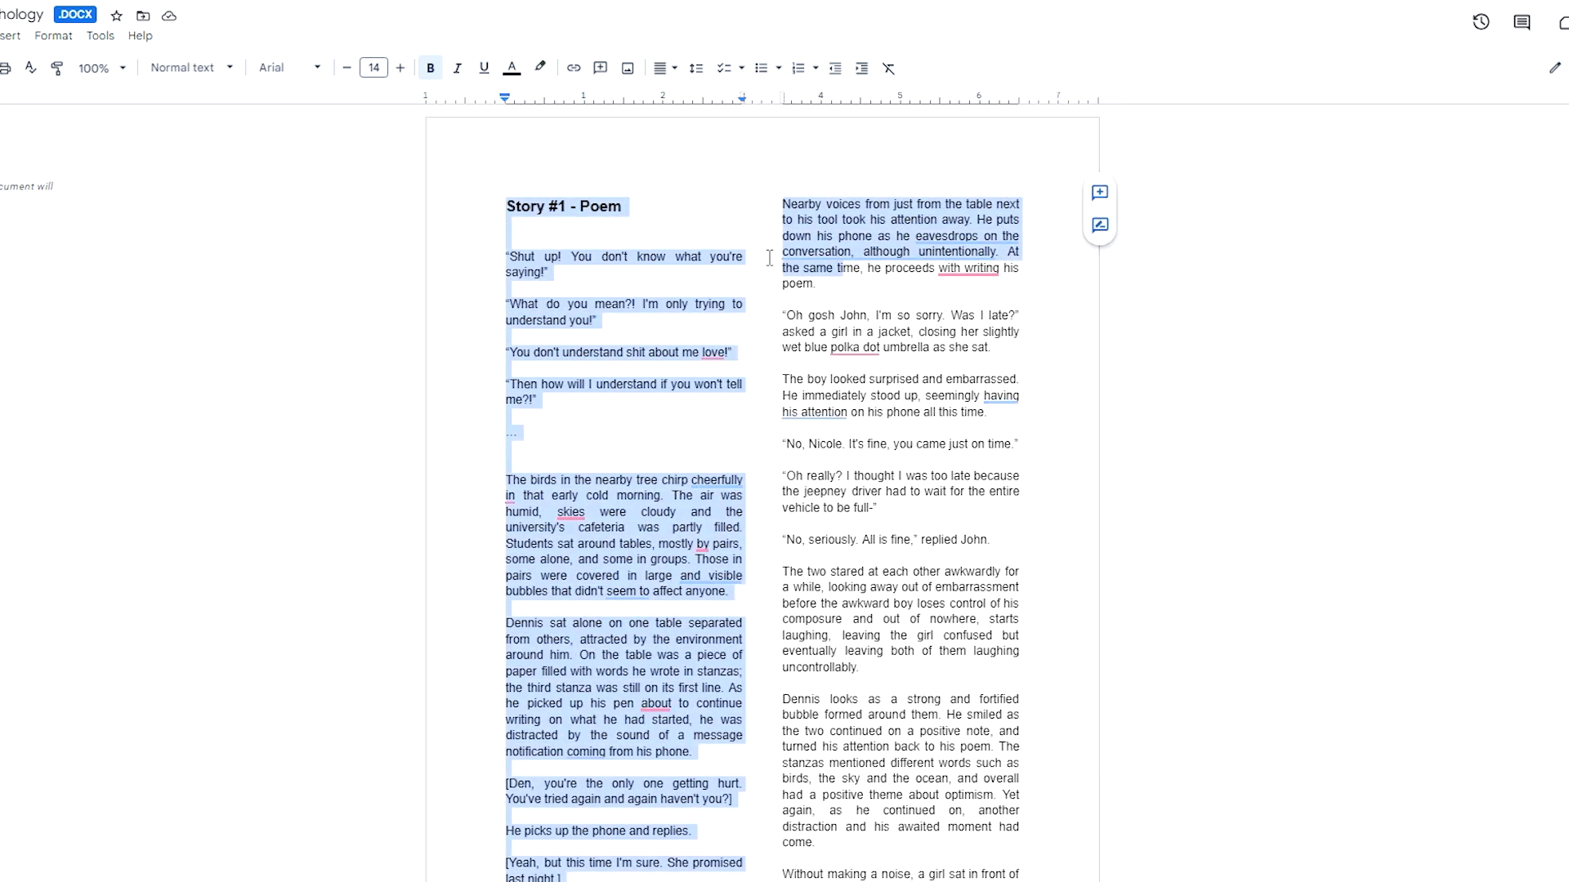
click(492, 248)
scroll(729, 296, down, 20)
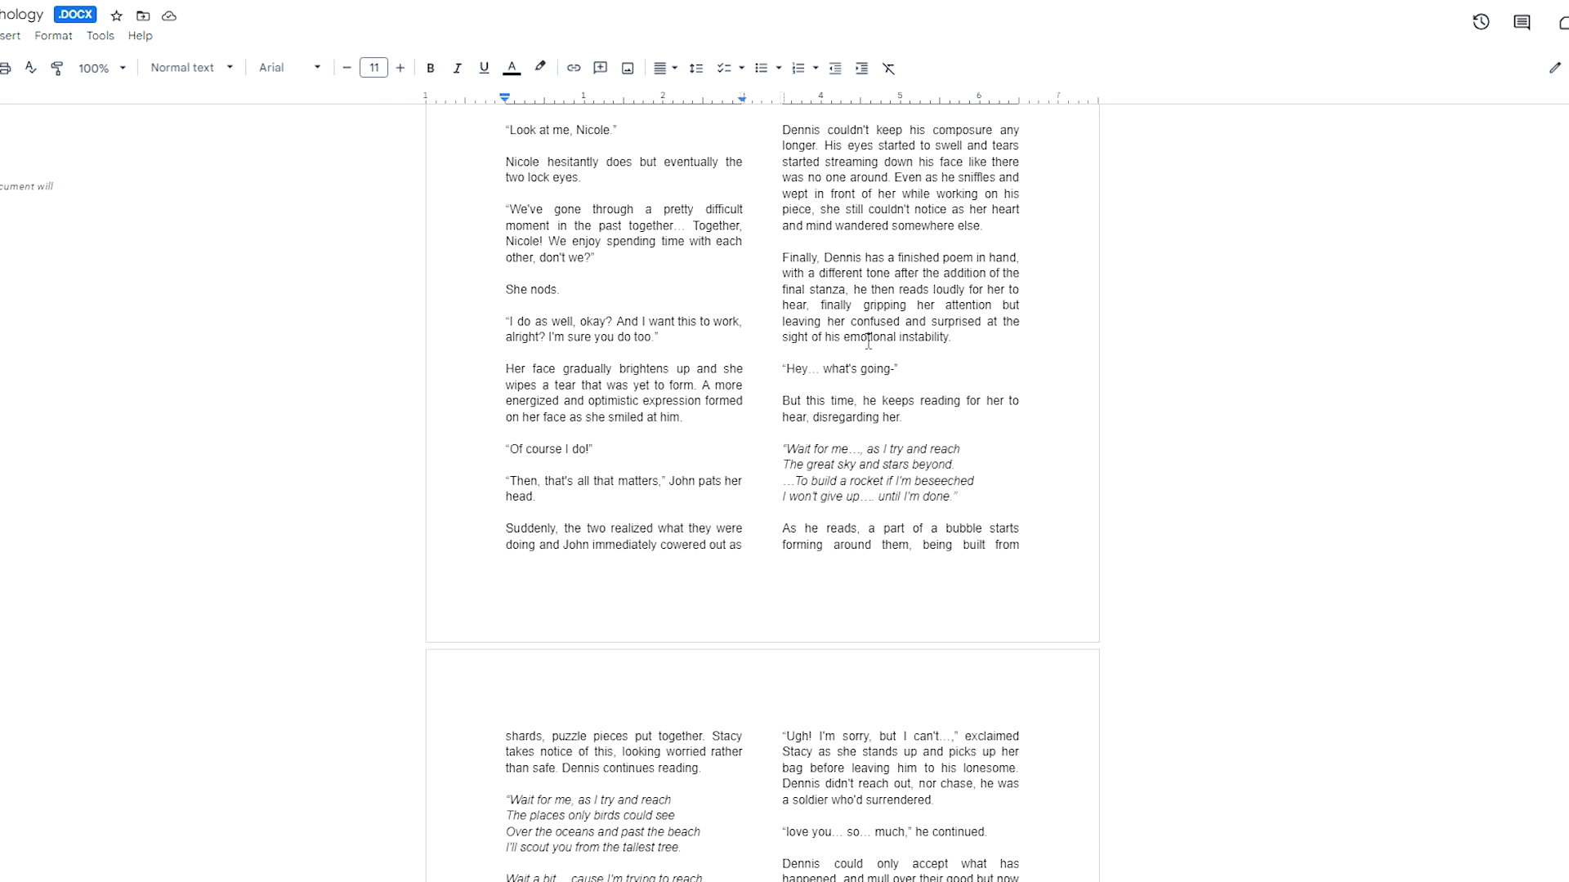
shift+click(877, 460)
scroll(876, 460, down, 5)
drag(877, 460, 659, 456)
scroll(853, 404, up, 3)
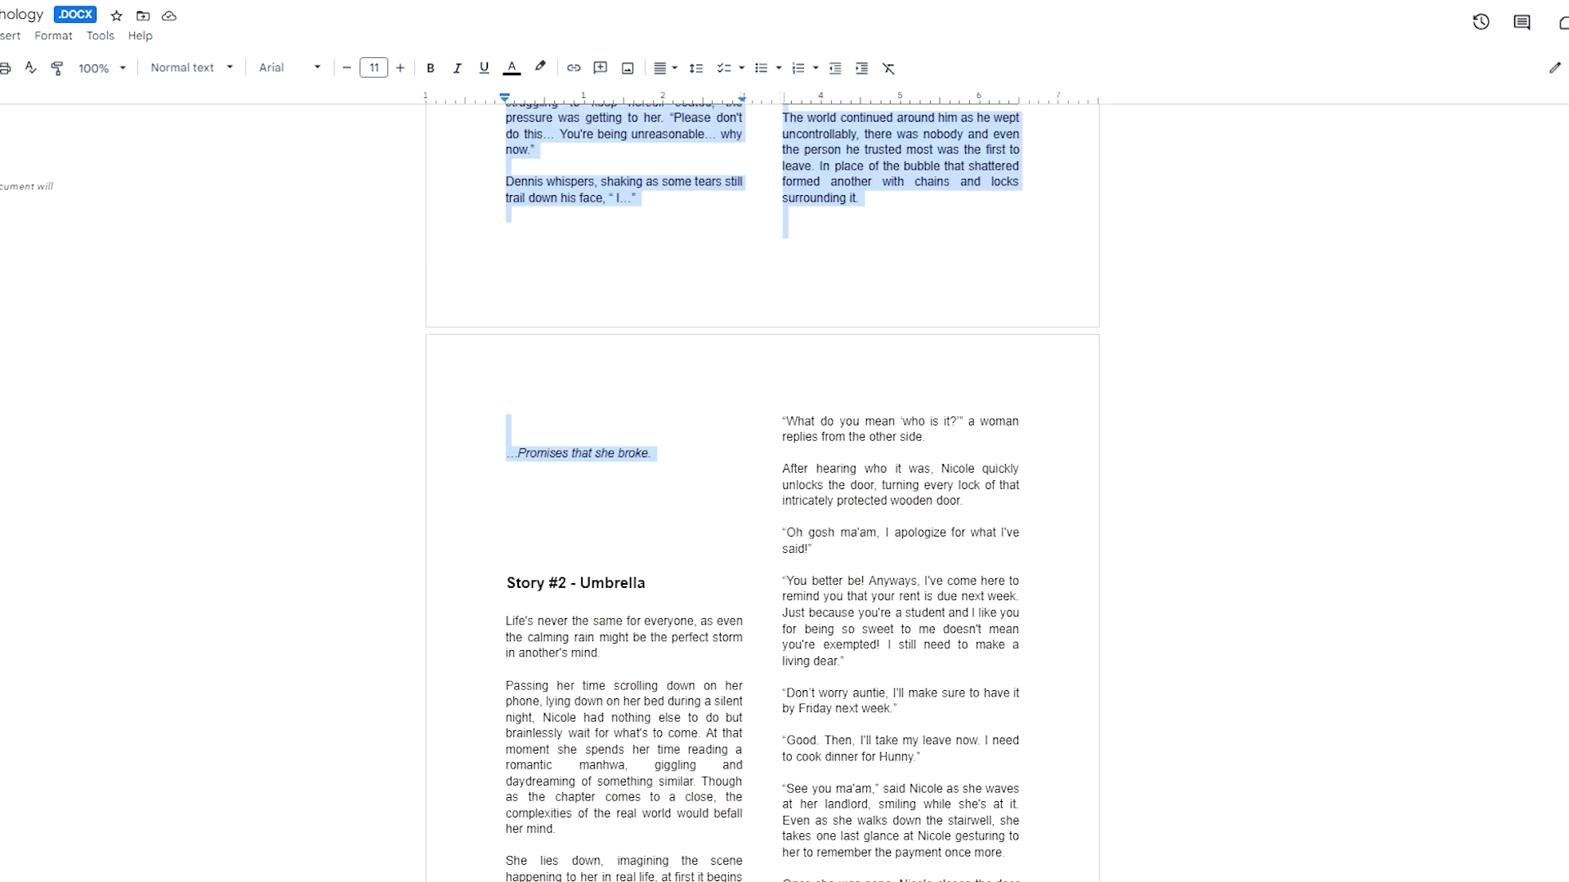
- Switch back to the ebook document and paste the copied story below the Story #1 heading
key(ctrl+Tab)
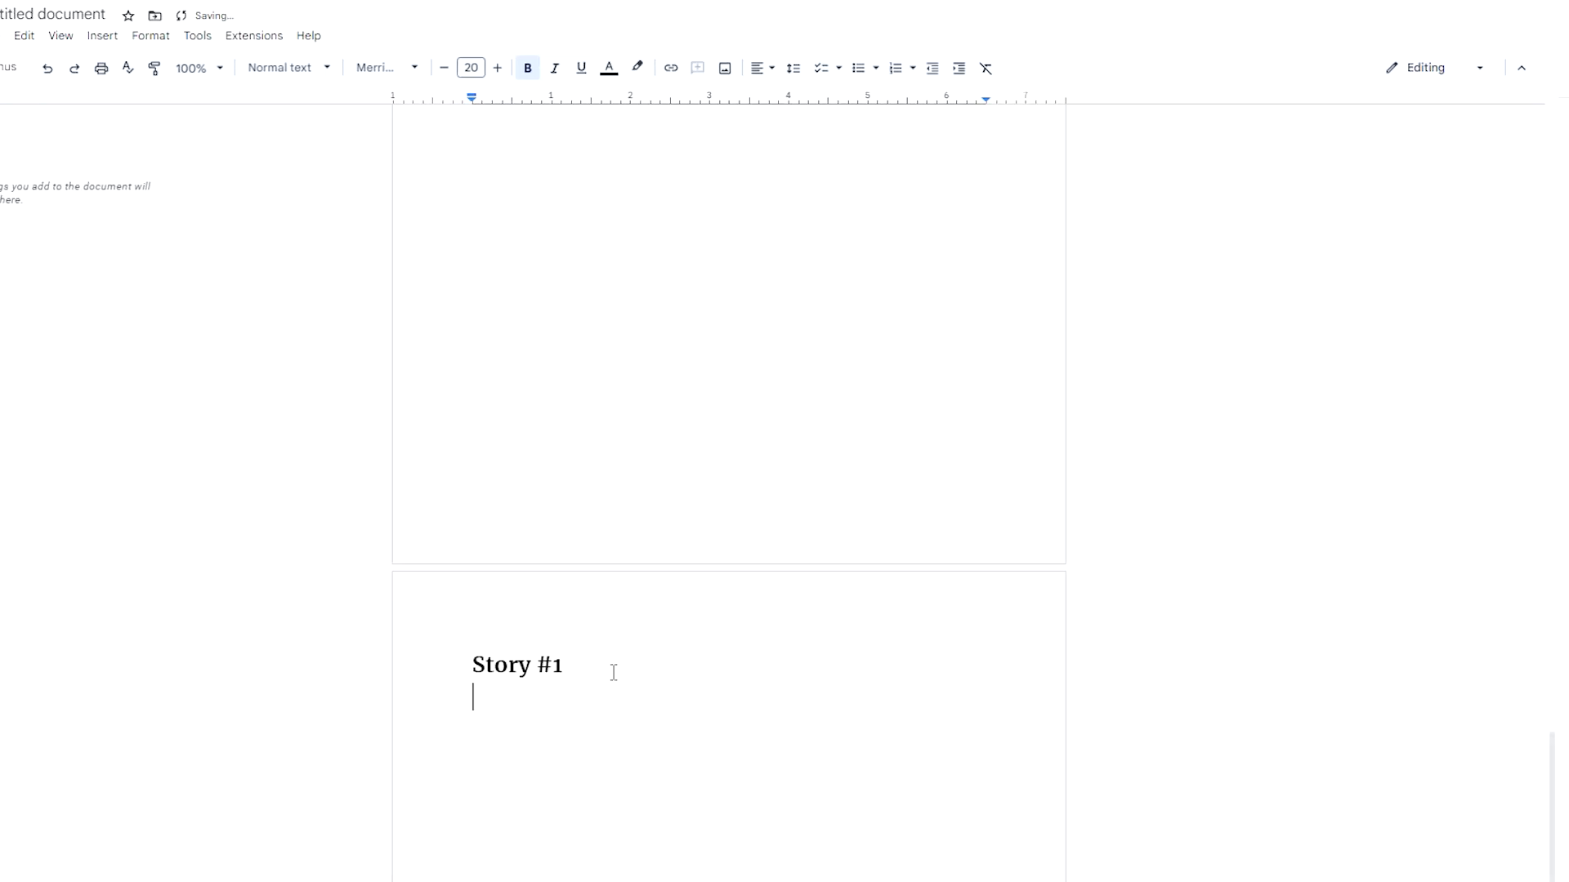
key(ctrl+v)
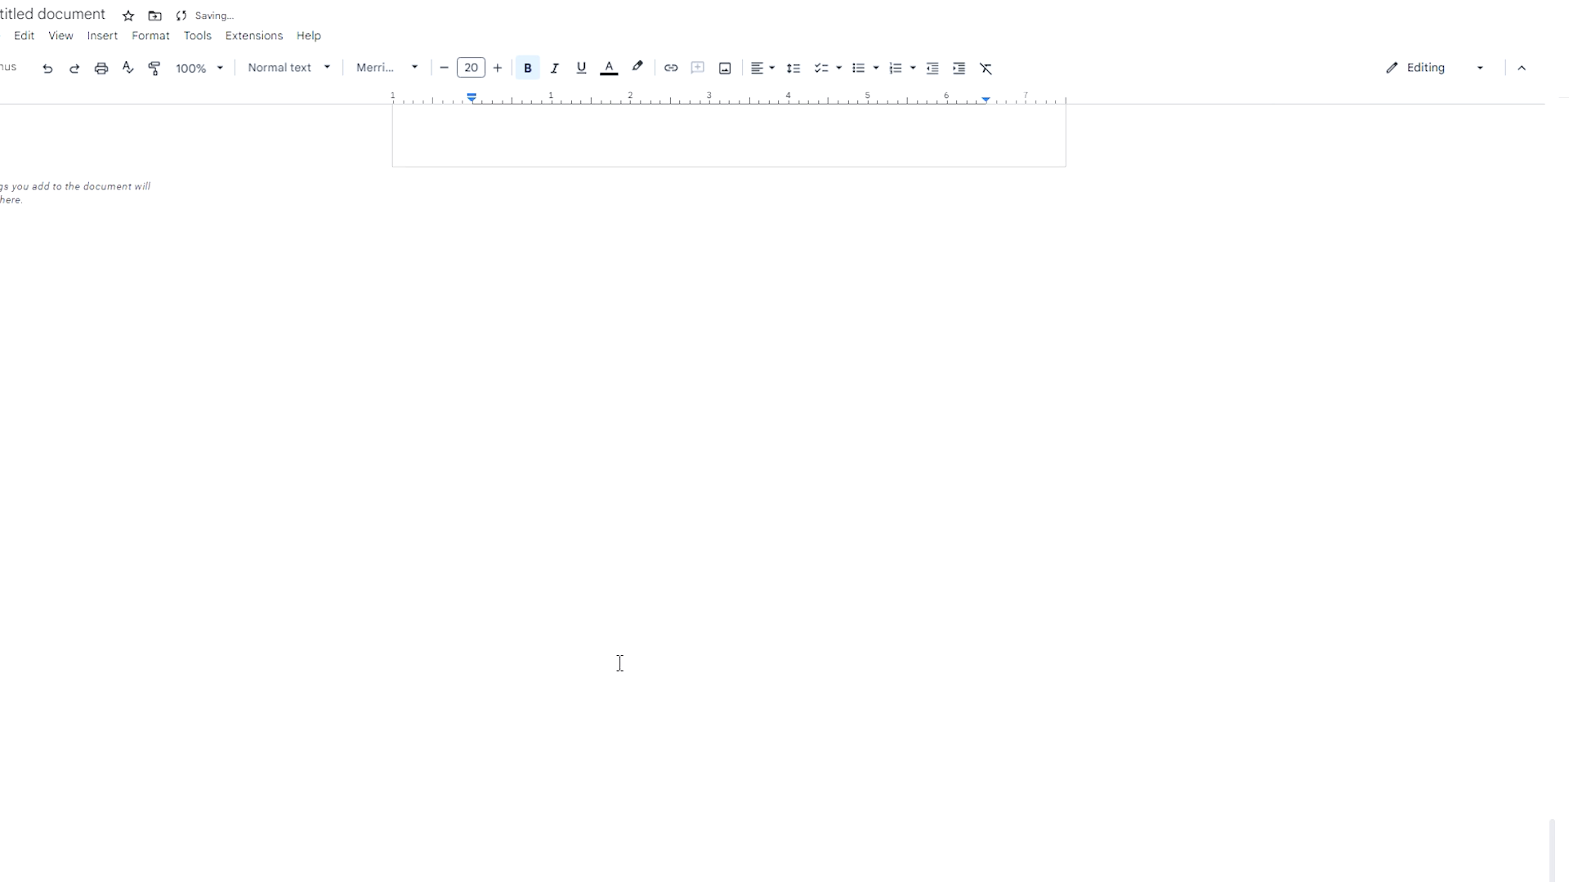
scroll(596, 594, up, 20)
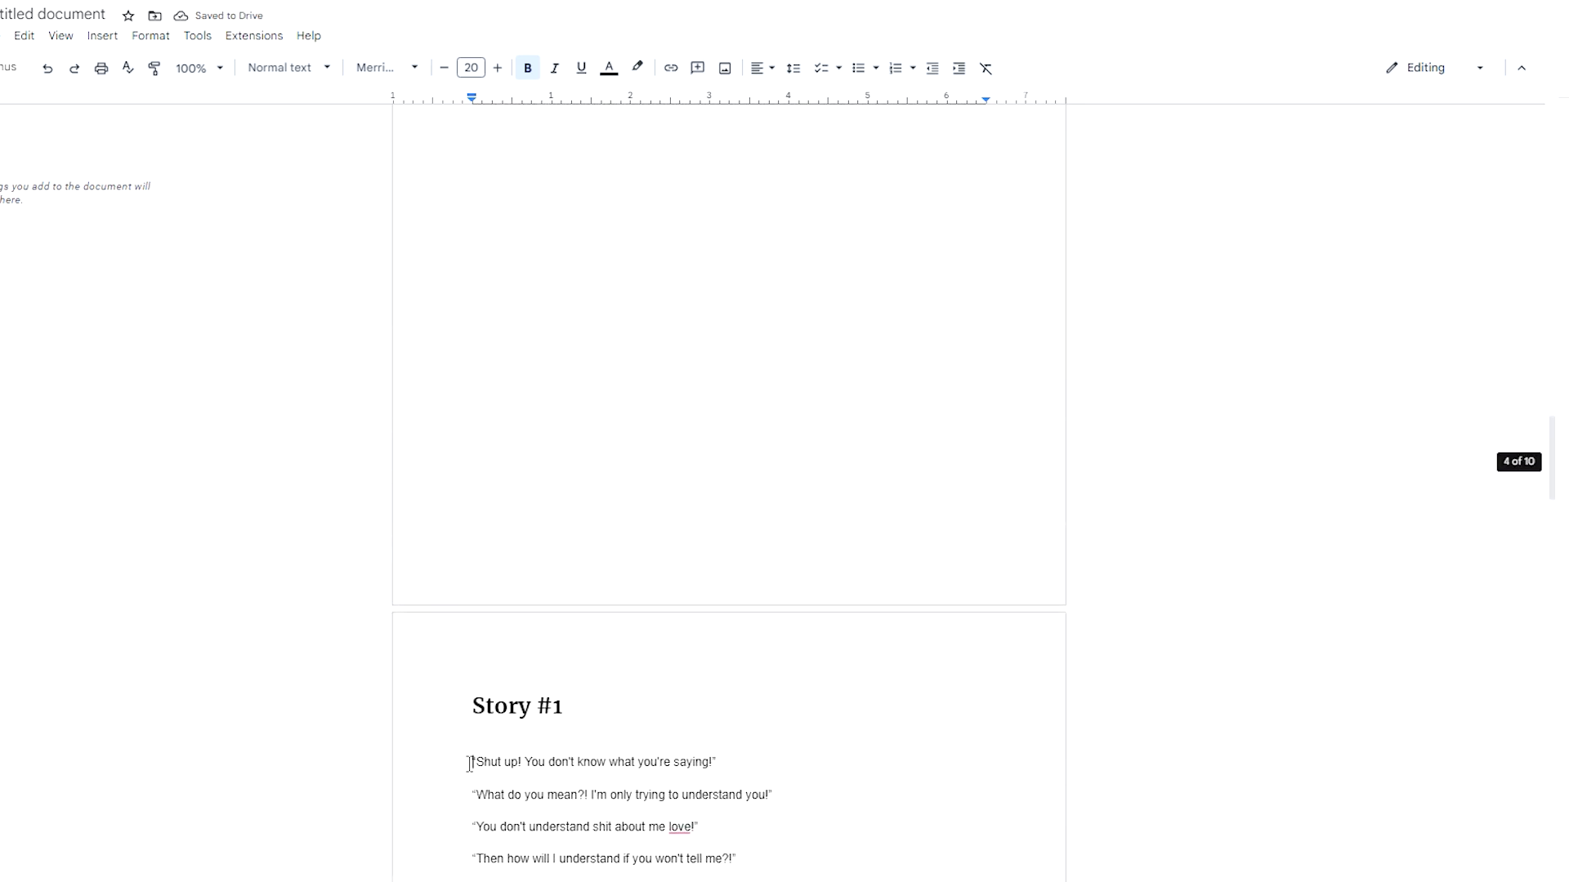
- Change the font of the entire pasted story body to Merriweather
scroll(767, 651, down, 20)
drag(469, 763, 873, 724)
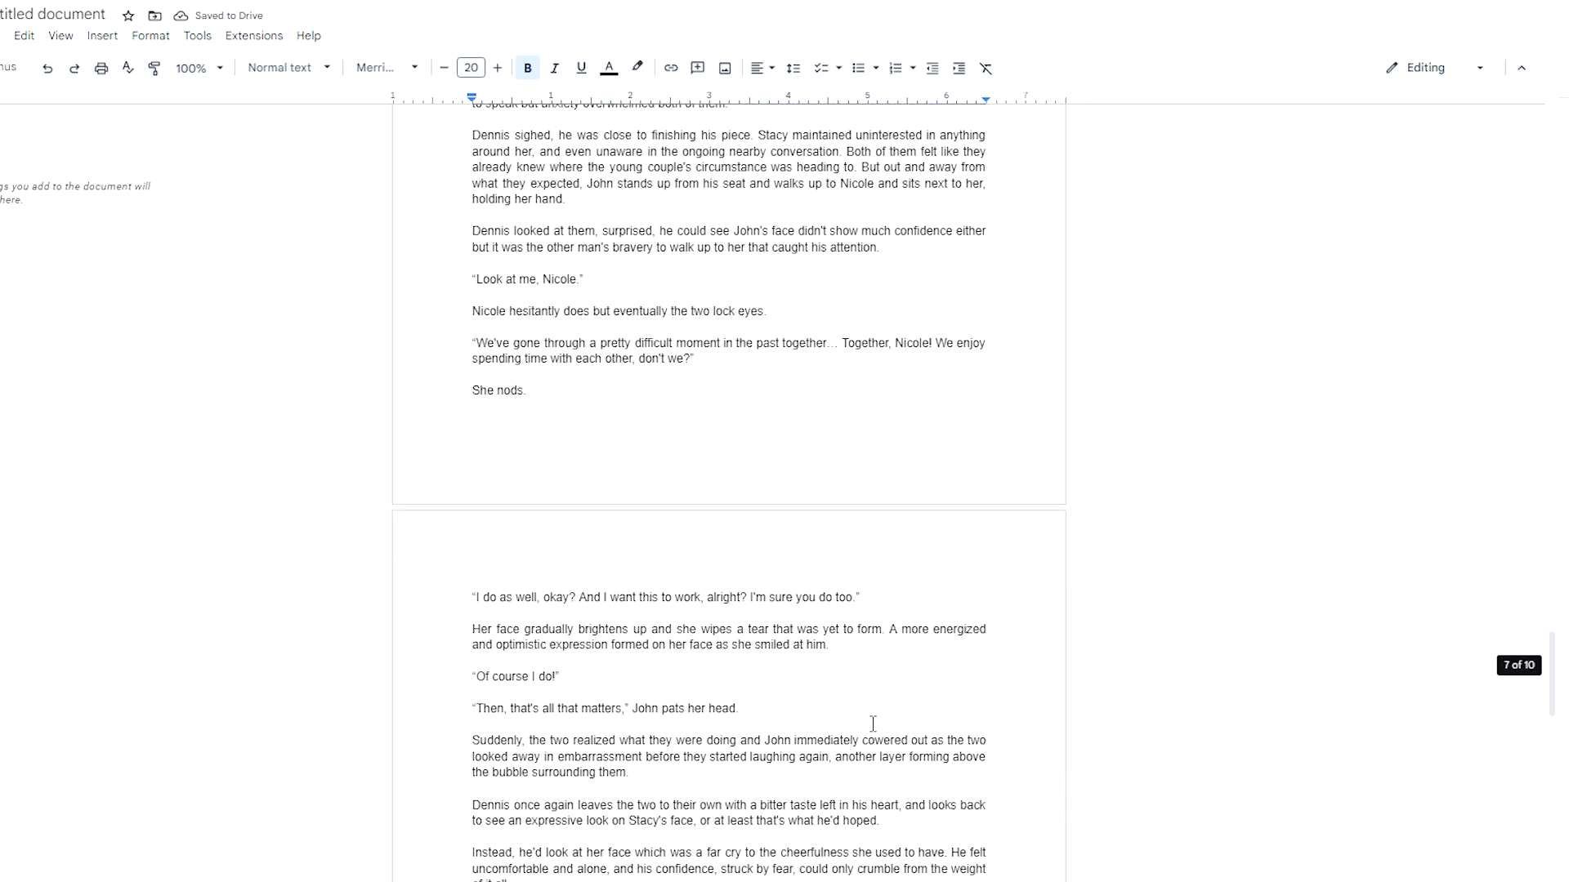
scroll(873, 724, down, 20)
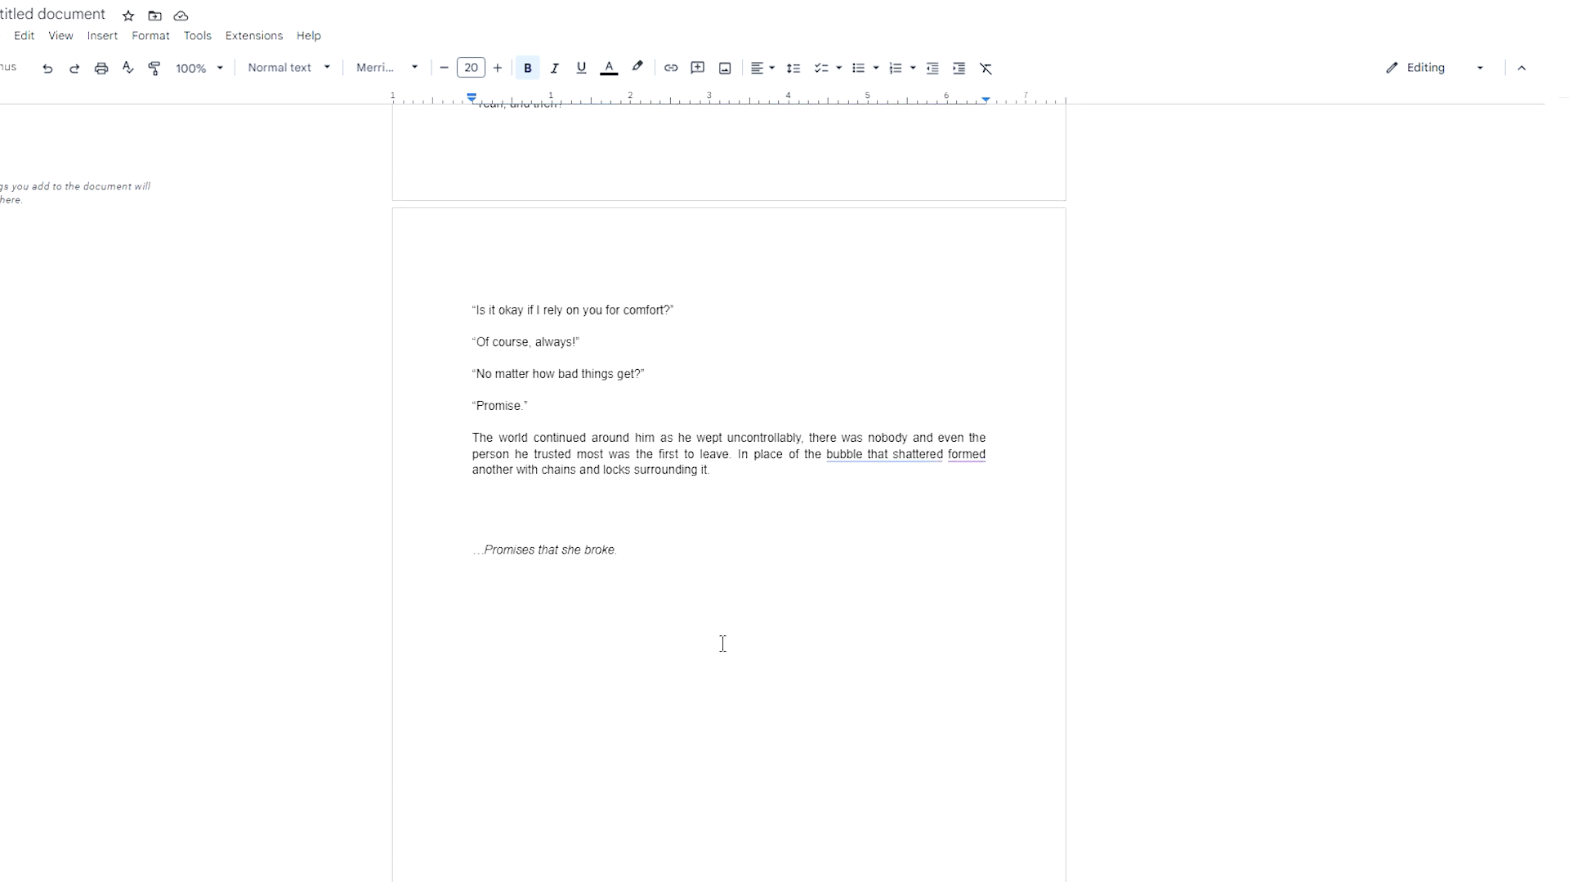
drag(722, 644, 670, 548)
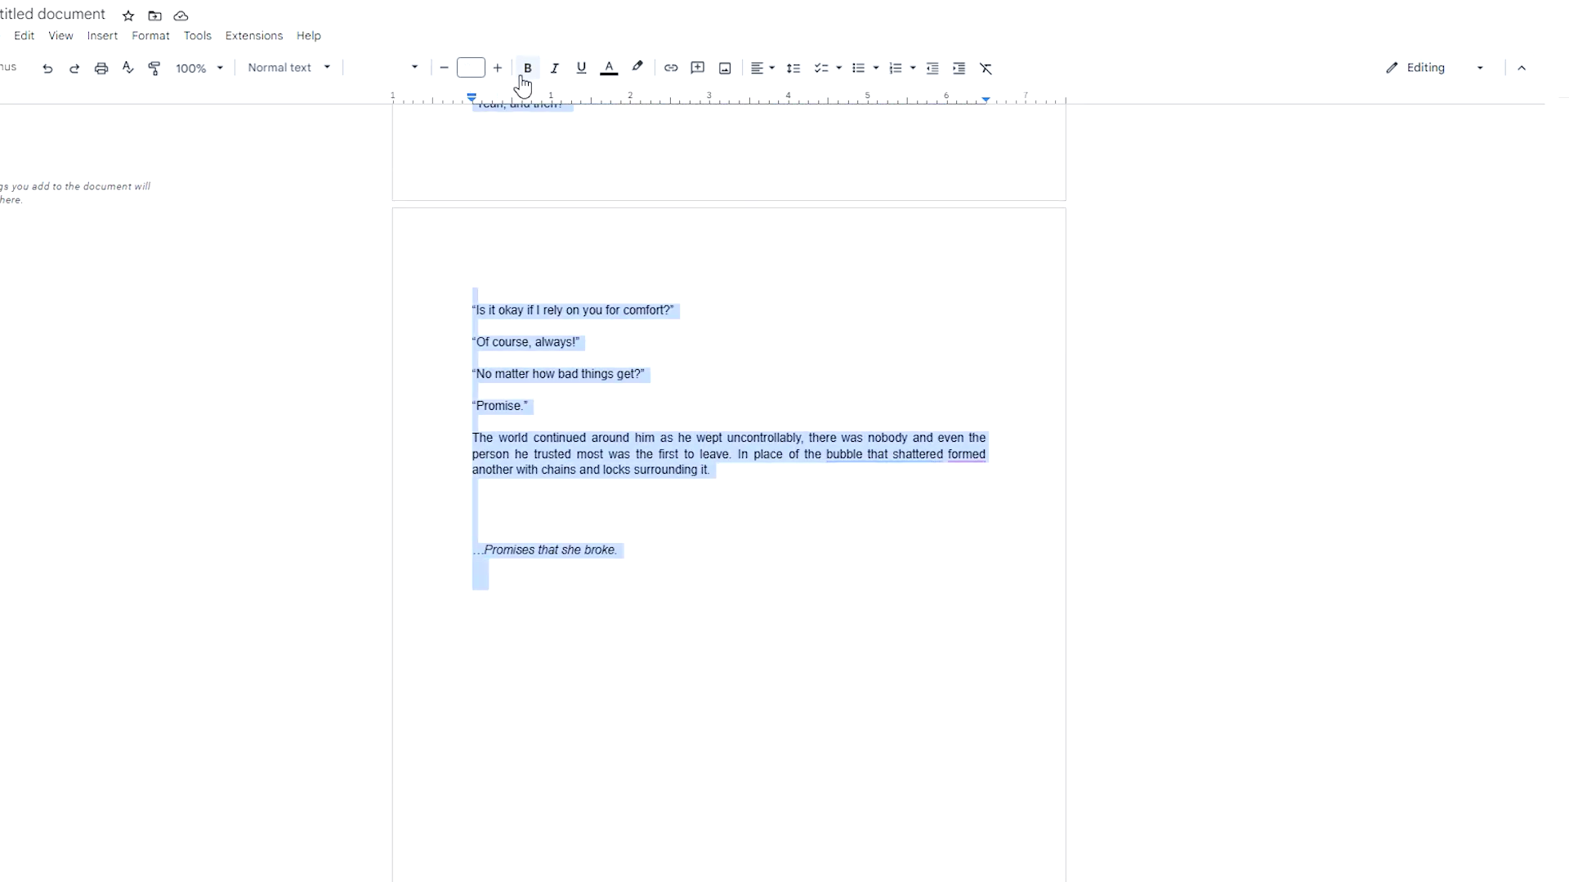
click(391, 72)
click(431, 167)
- Extend the heading of the first story to read Story #1 - Poem
scroll(930, 398, up, 15)
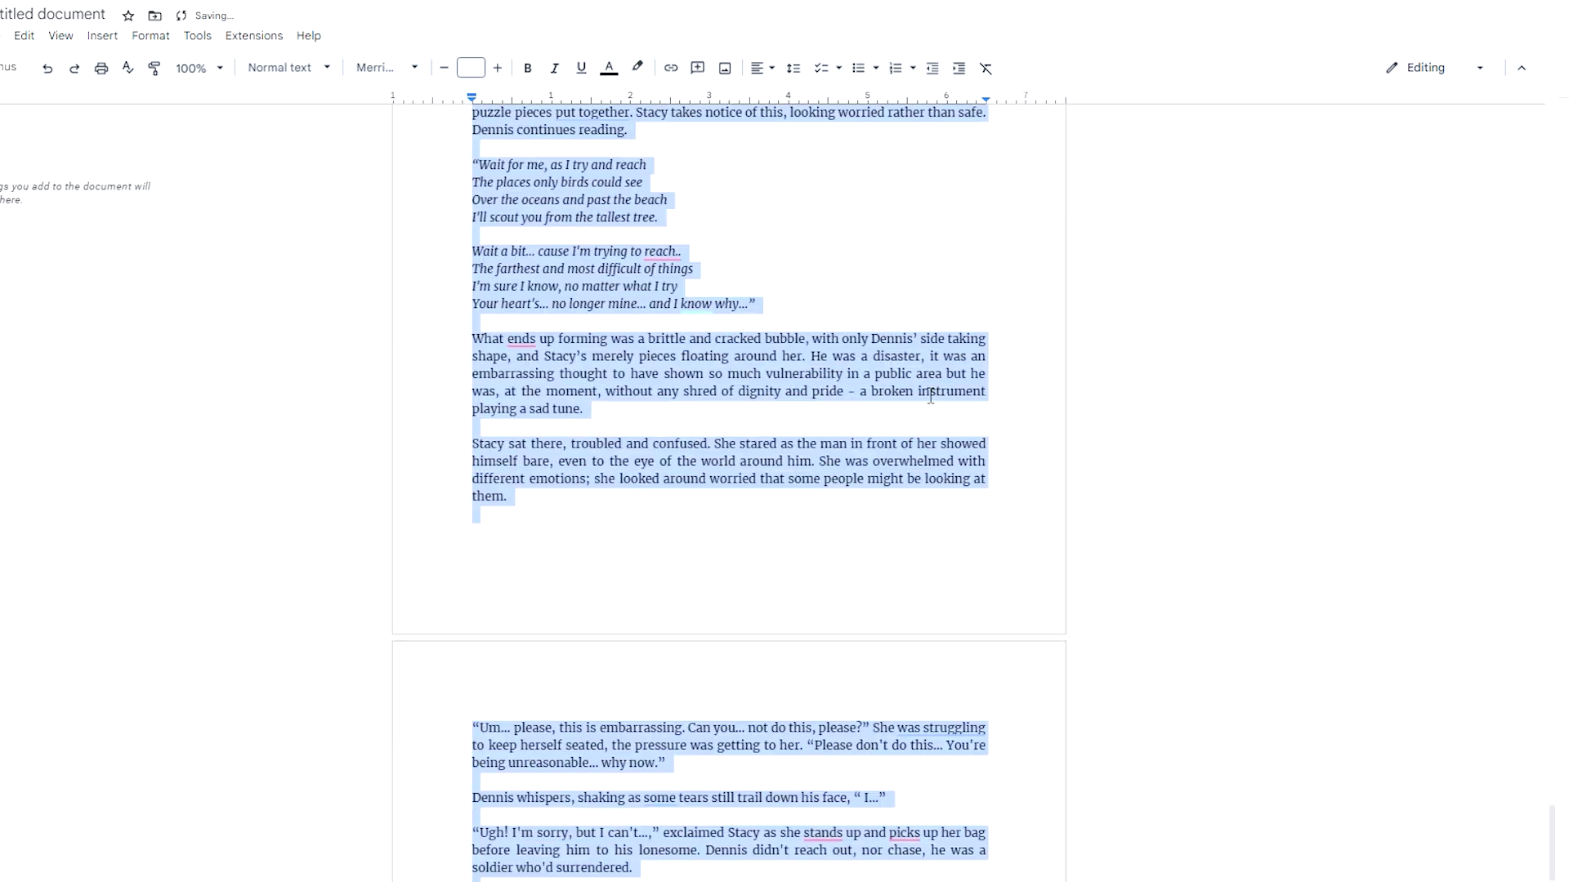
scroll(931, 398, up, 20)
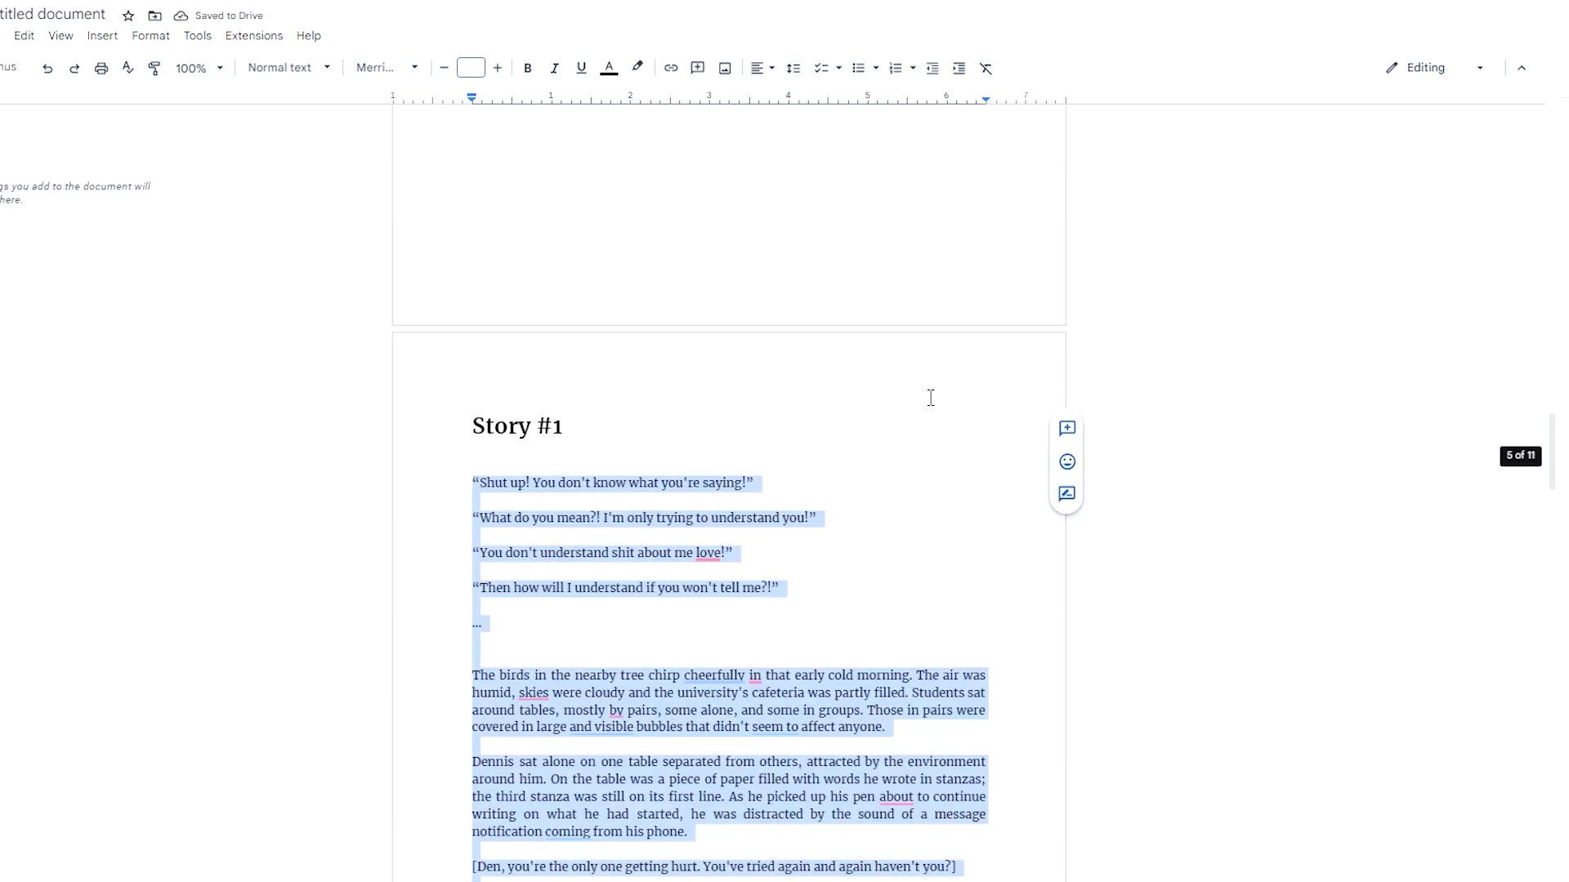
scroll(718, 488, down, 5)
click(686, 459)
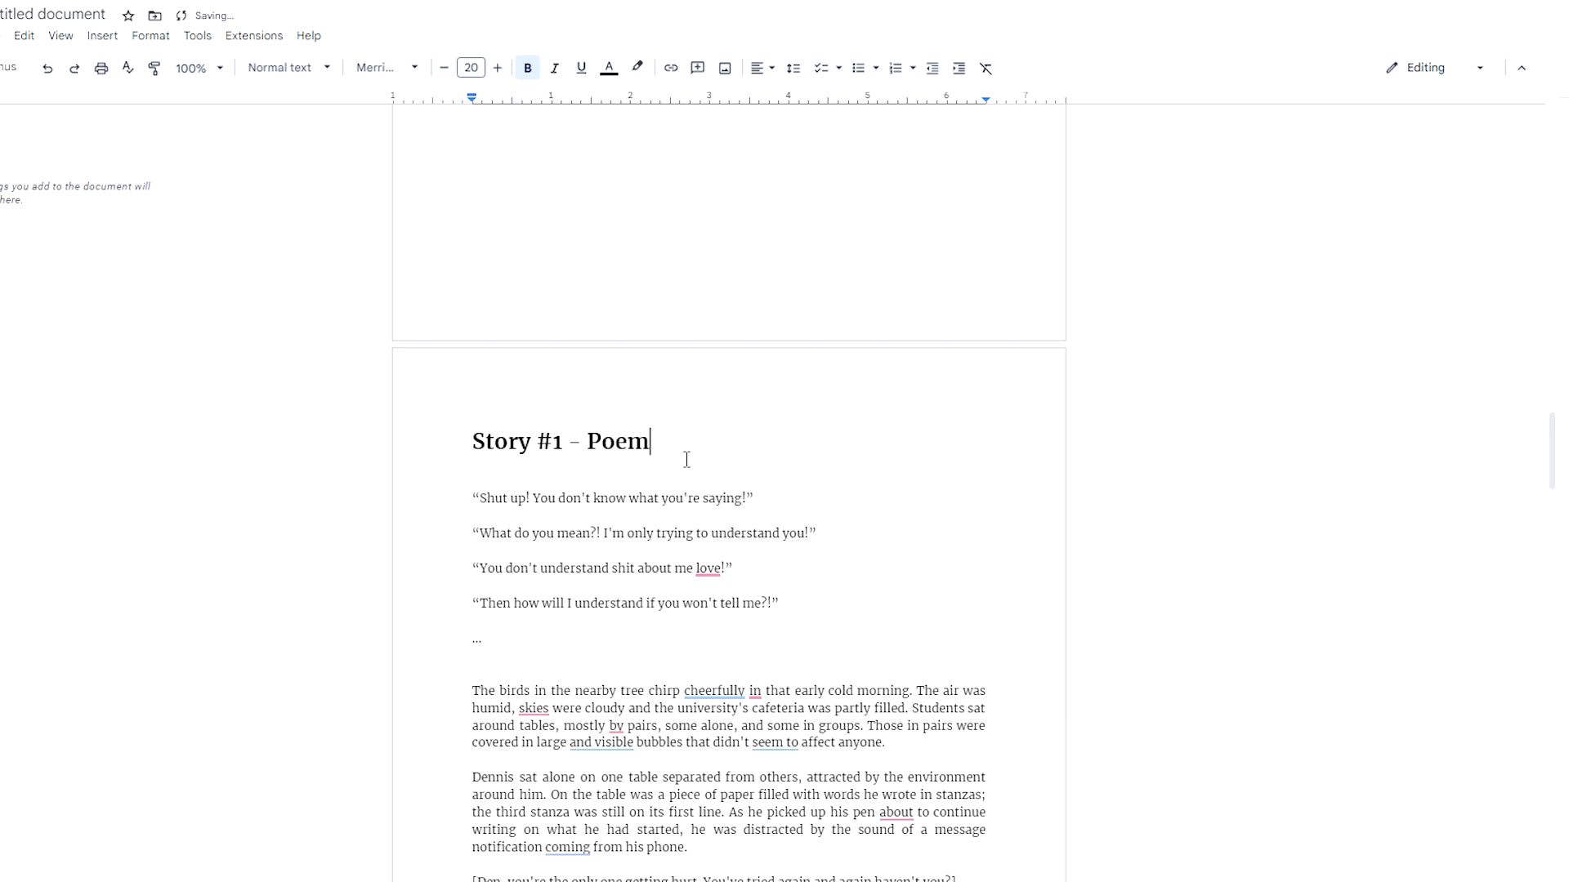
- Change the page number of Story #2 in the table of contents to 11
scroll(806, 493, up, 10)
scroll(801, 501, down, 10)
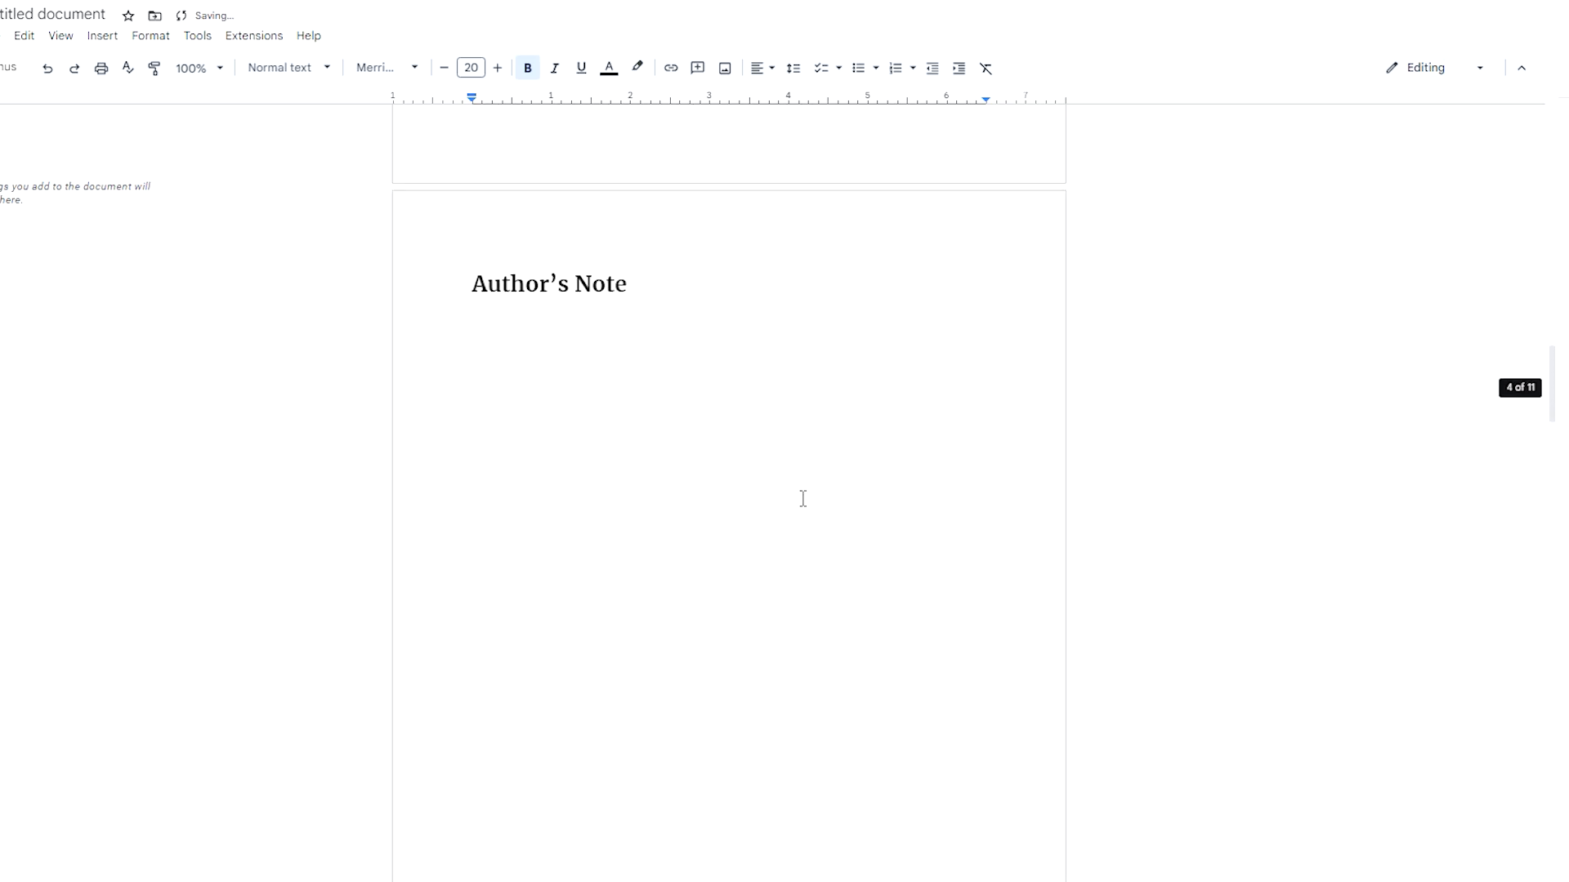
scroll(838, 670, down, 18)
scroll(842, 671, up, 20)
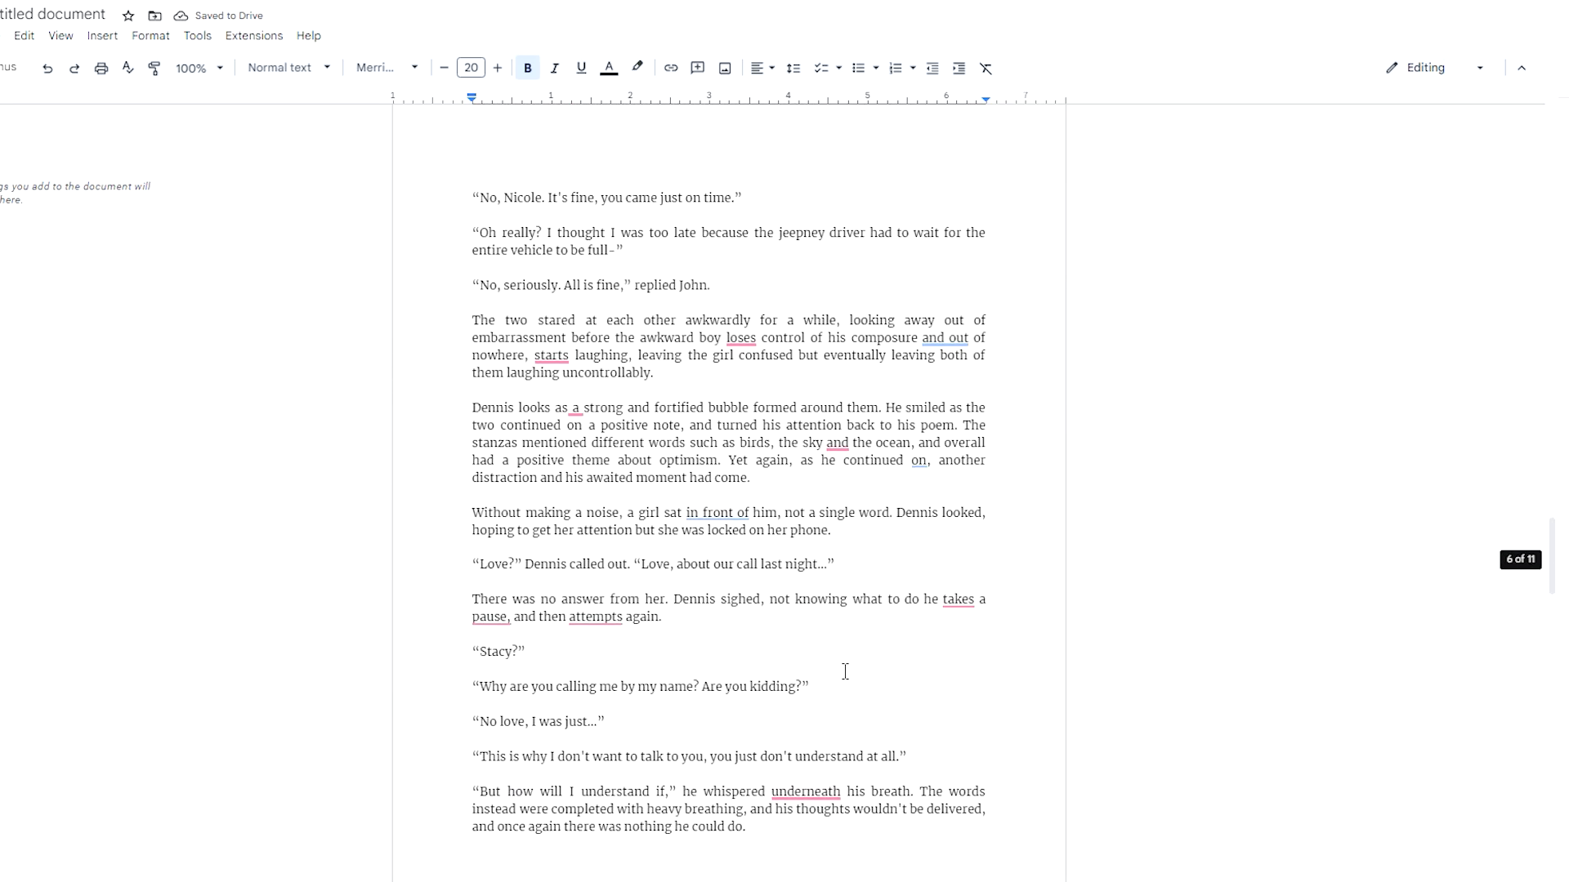
scroll(845, 670, up, 20)
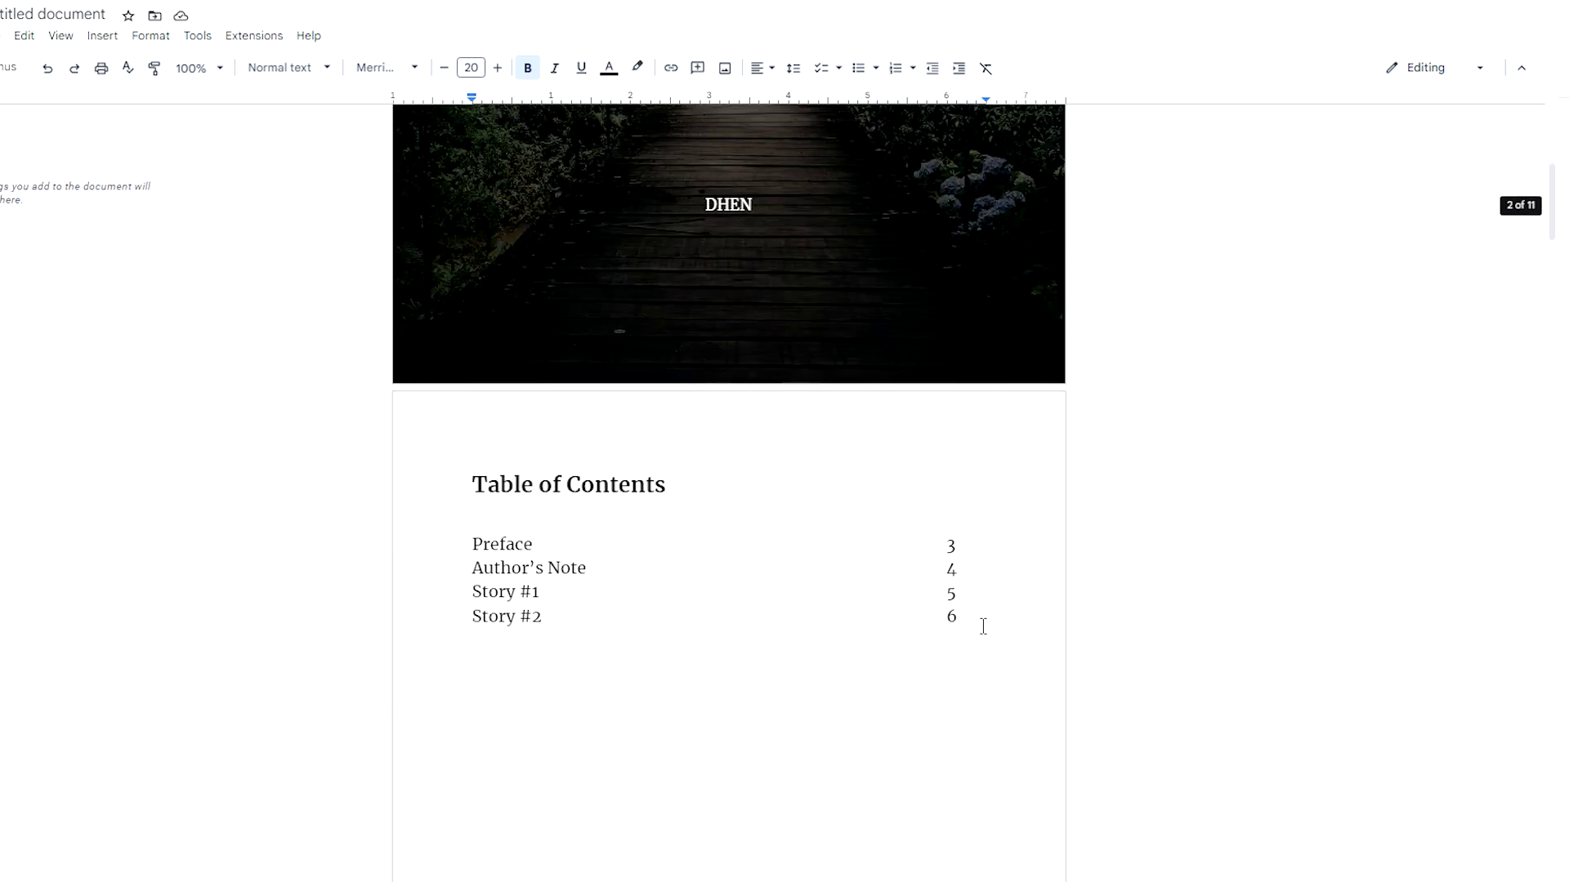
click(958, 615)
scroll(947, 555, down, 6)
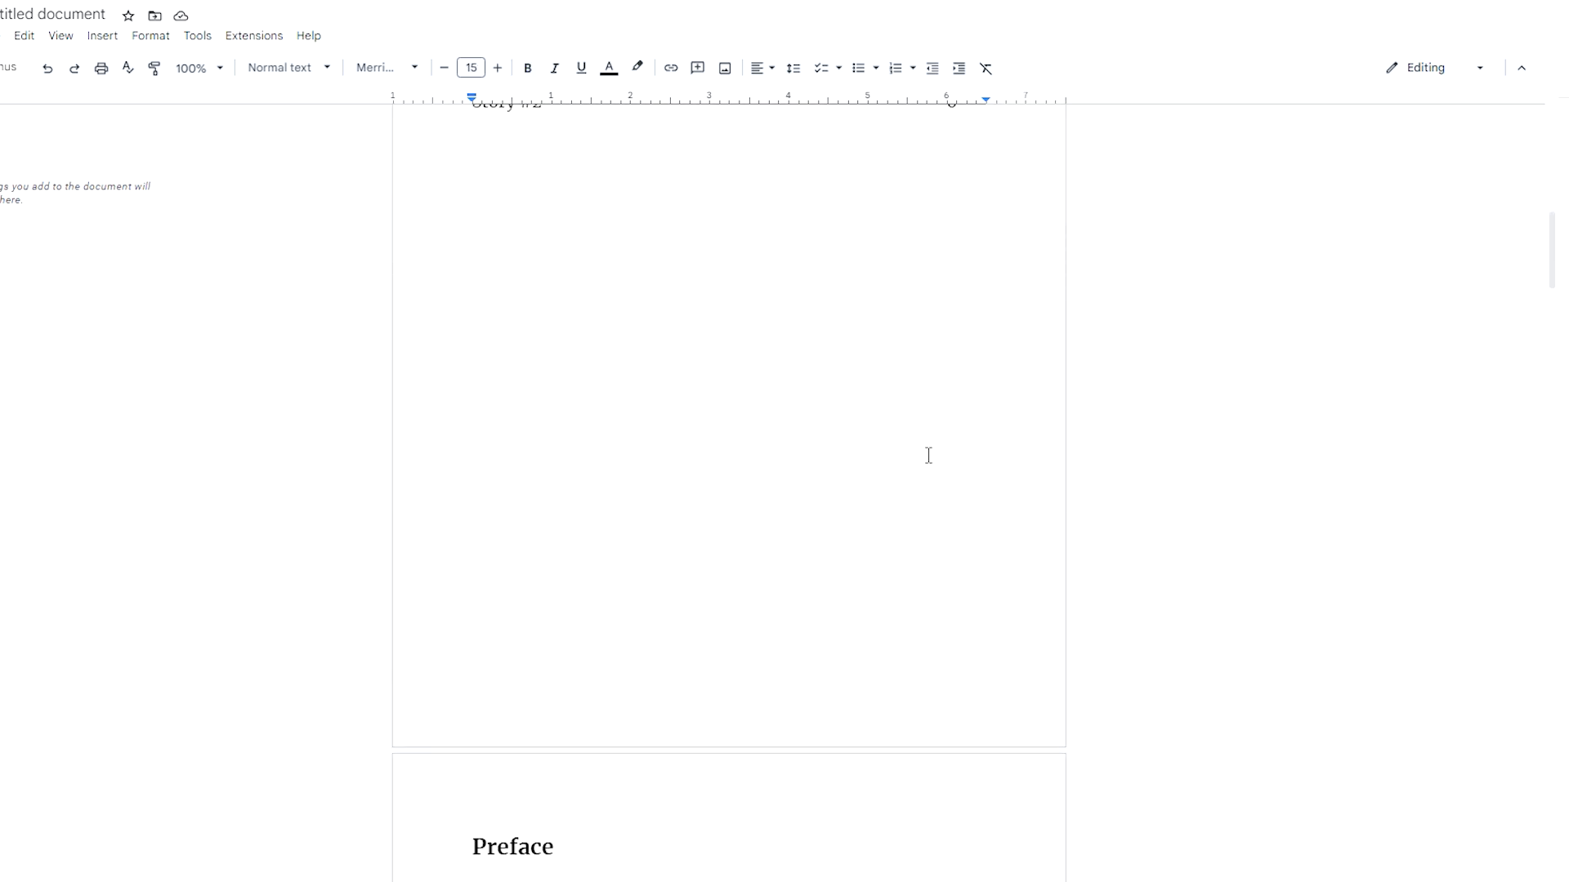
scroll(928, 454, up, 1)
scroll(928, 452, down, 9)
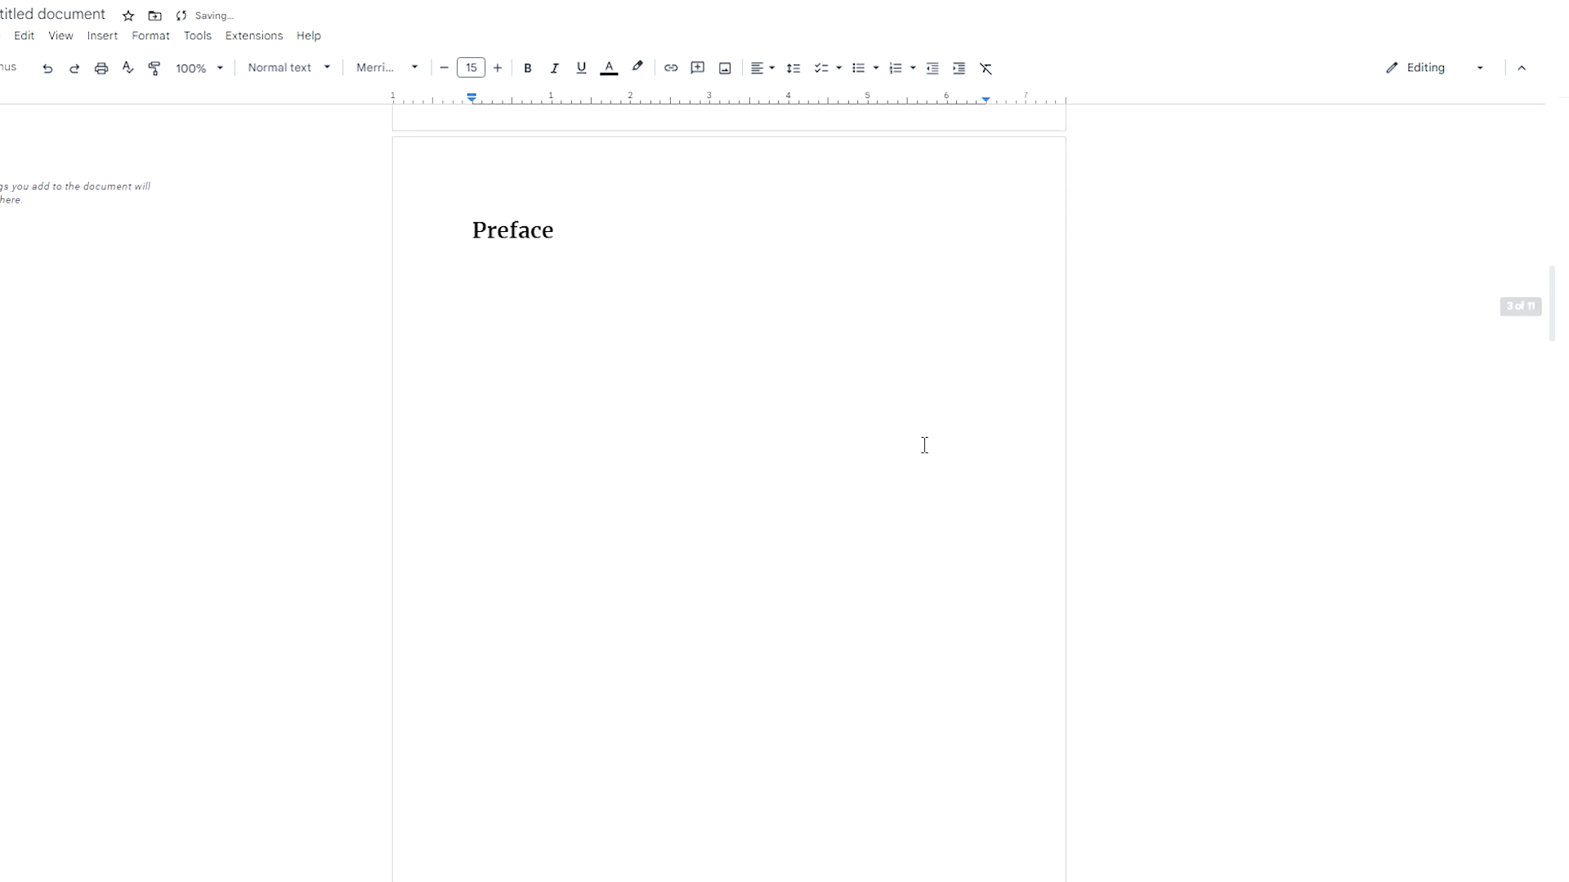
scroll(924, 445, up, 20)
scroll(921, 455, down, 20)
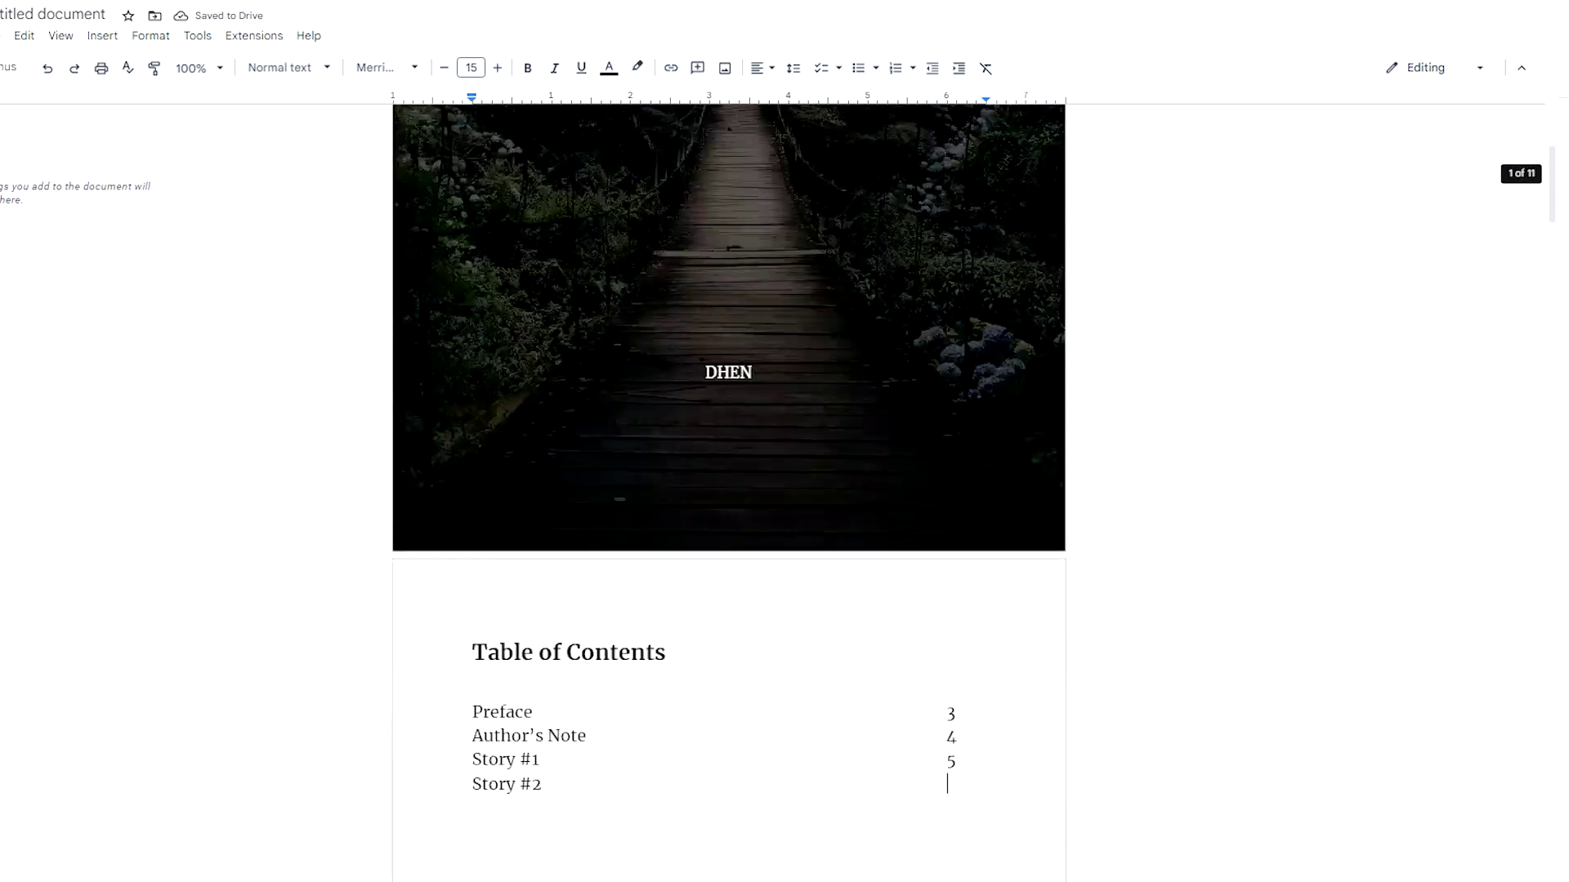
scroll(866, 471, down, 20)
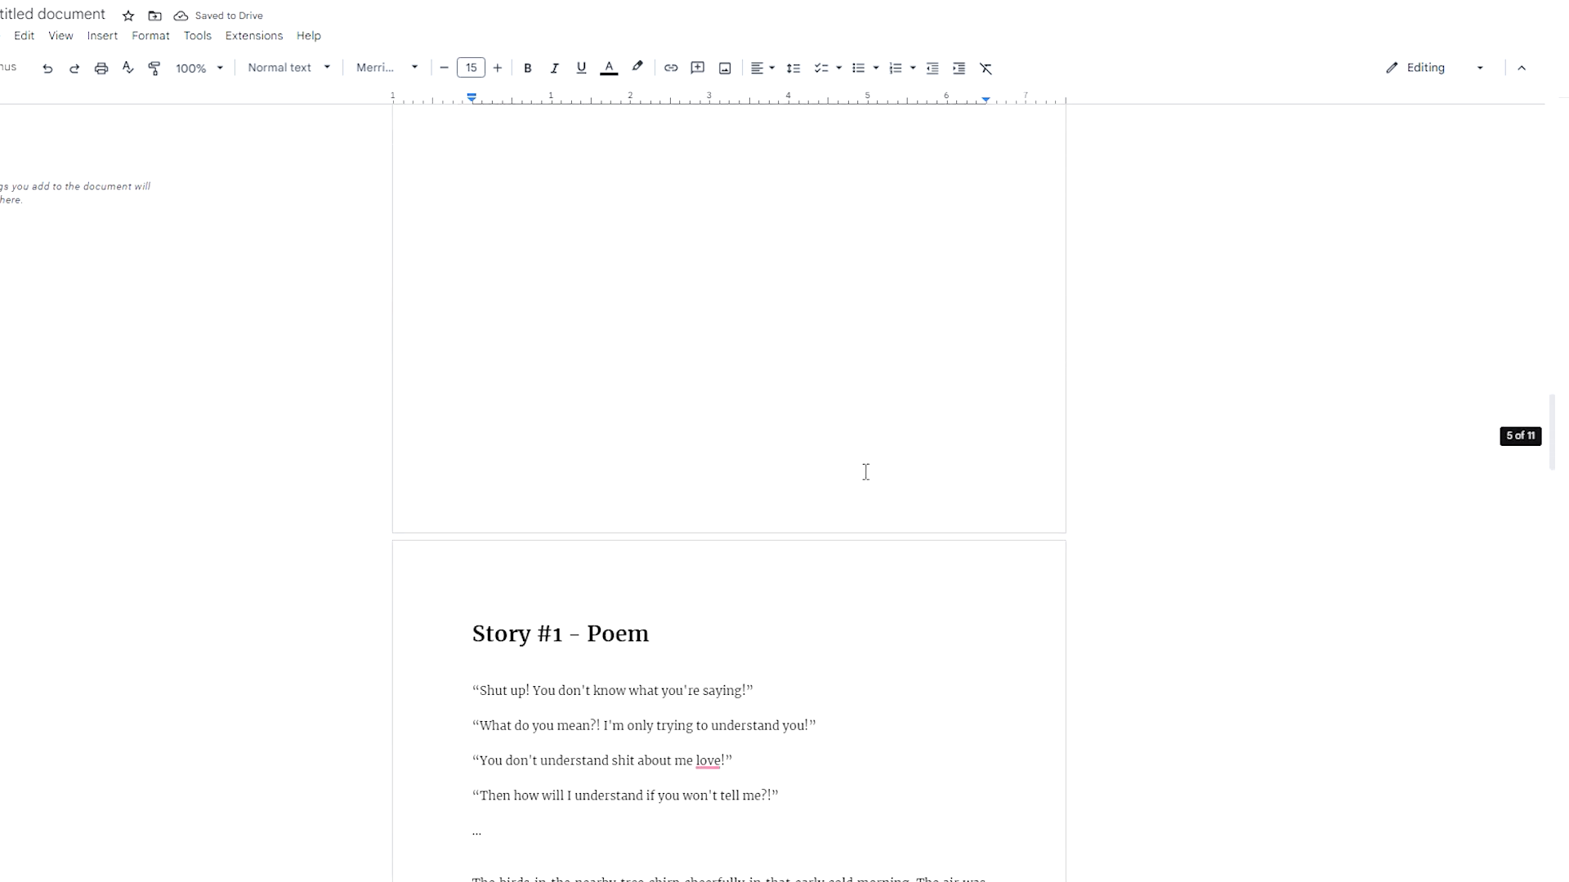
scroll(837, 477, down, 20)
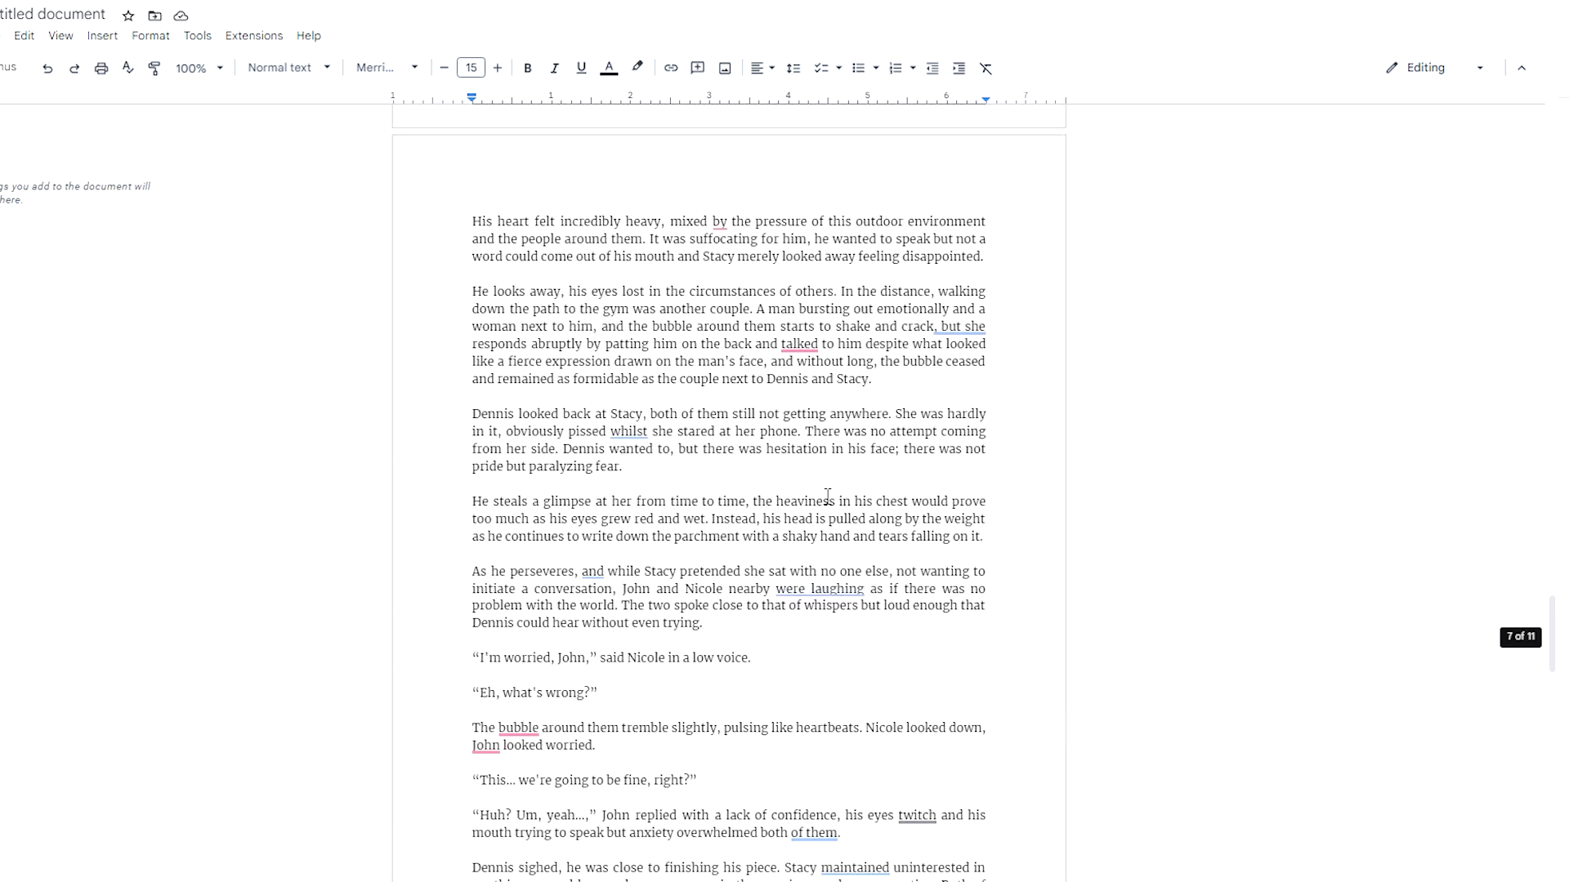
scroll(811, 515, down, 18)
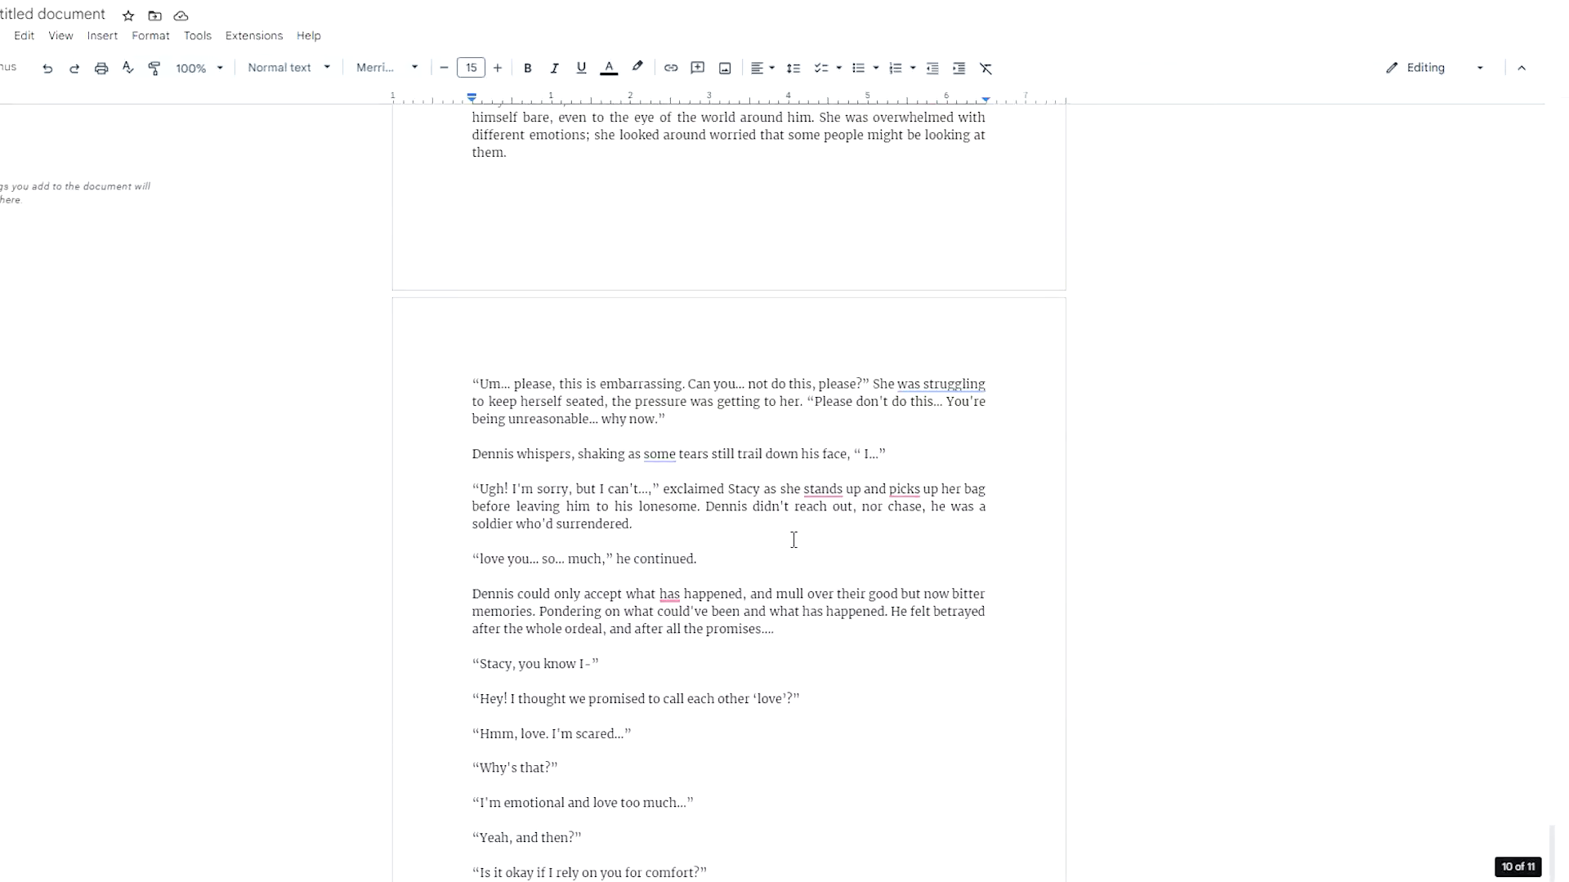
scroll(792, 536, up, 10)
scroll(830, 545, up, 10)
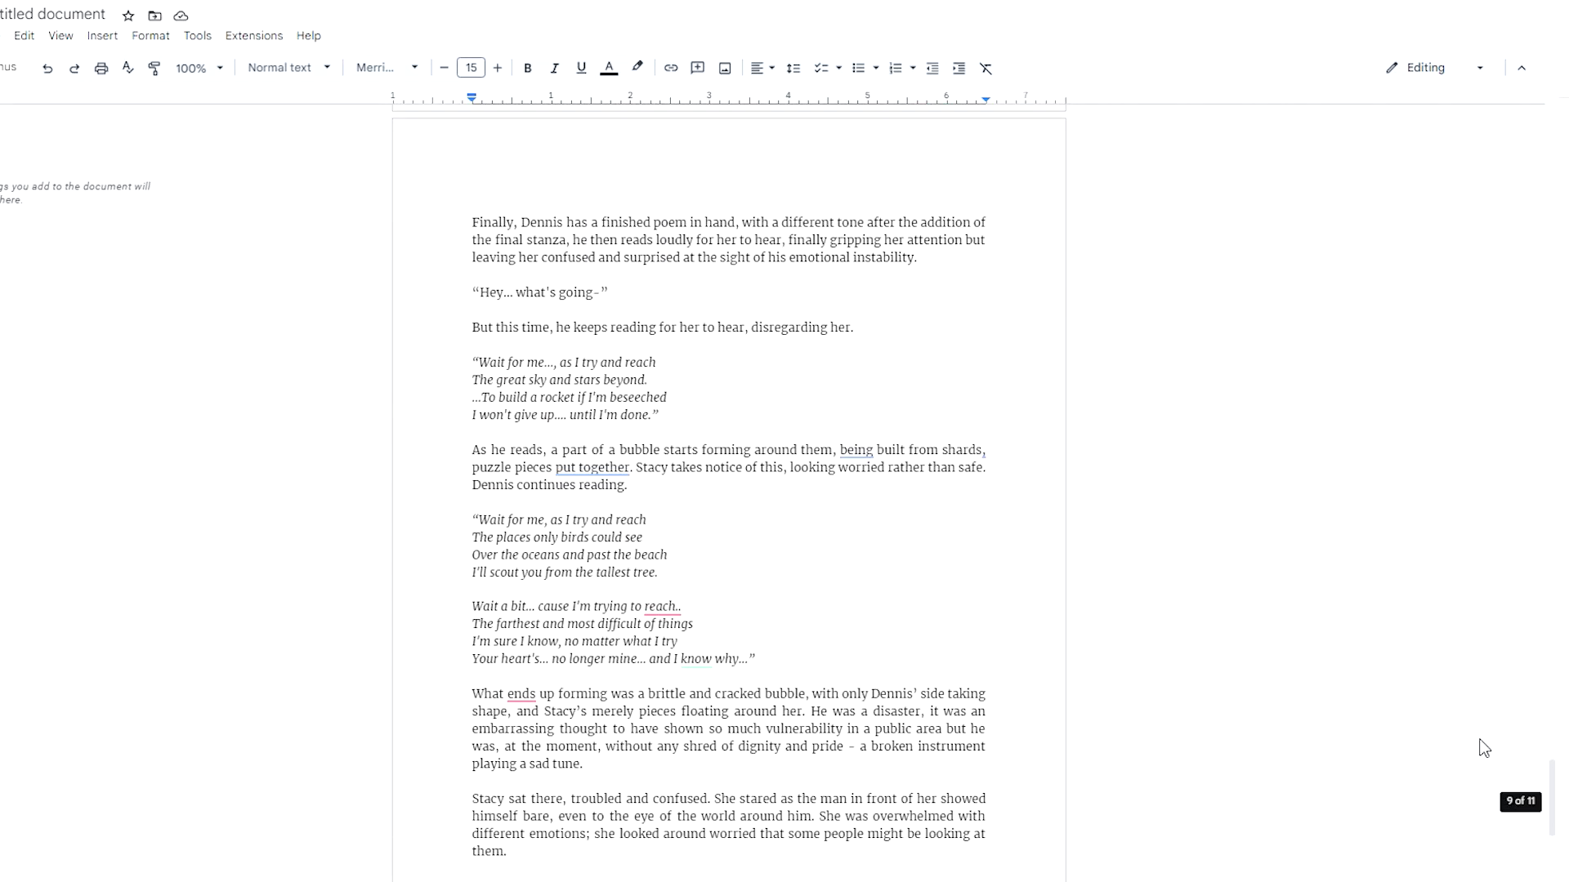
drag(1544, 791, 1552, 115)
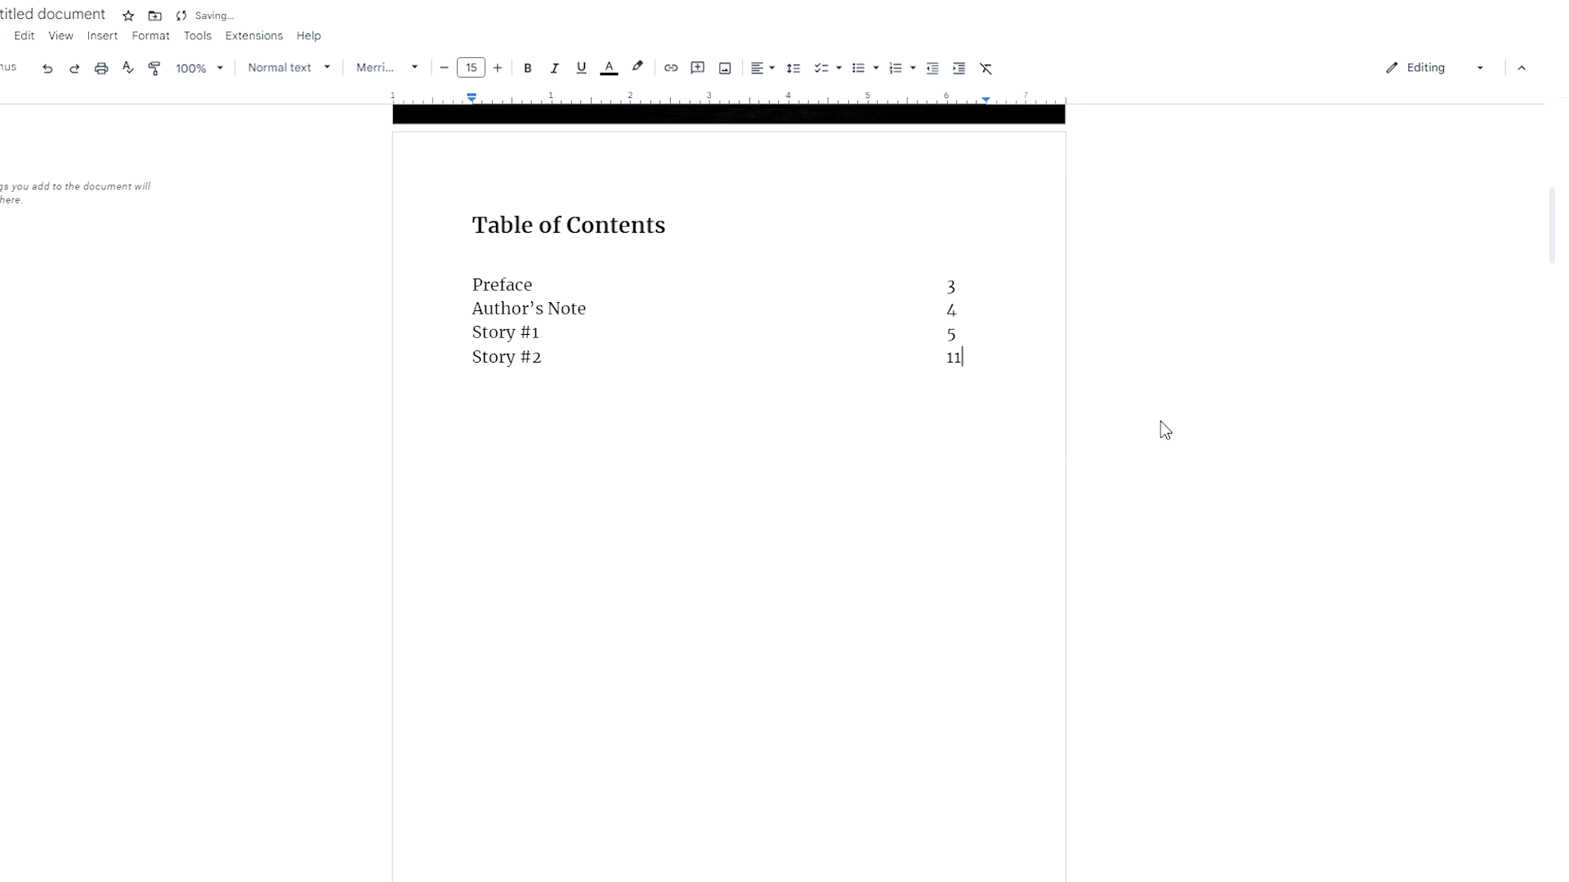
scroll(1073, 572, down, 7)
click(1020, 434)
scroll(1026, 434, up, 1)
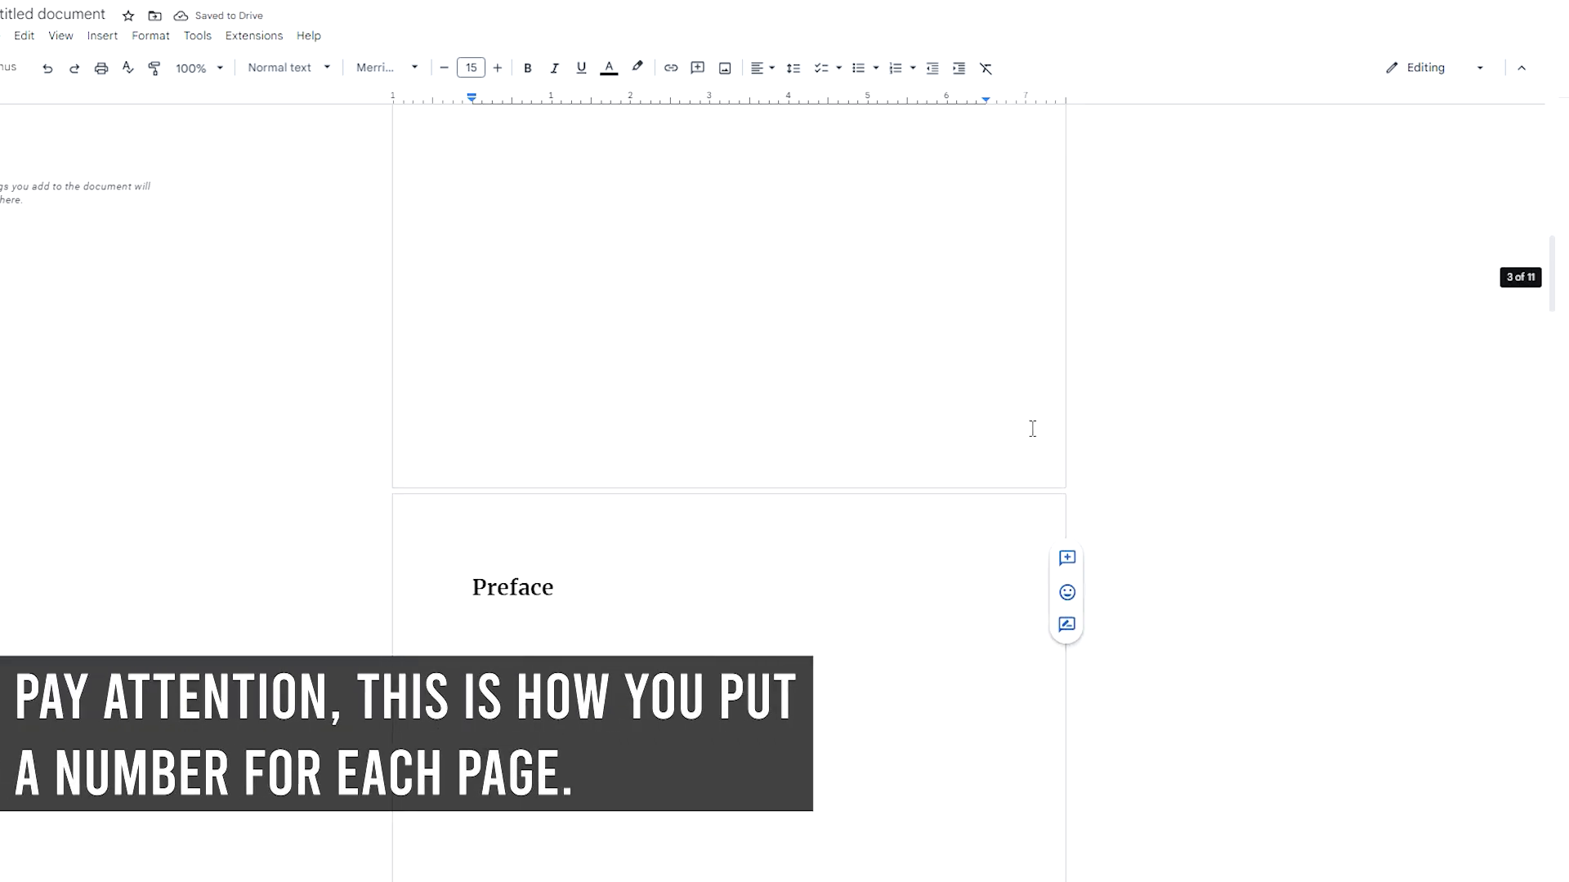
click(1028, 434)
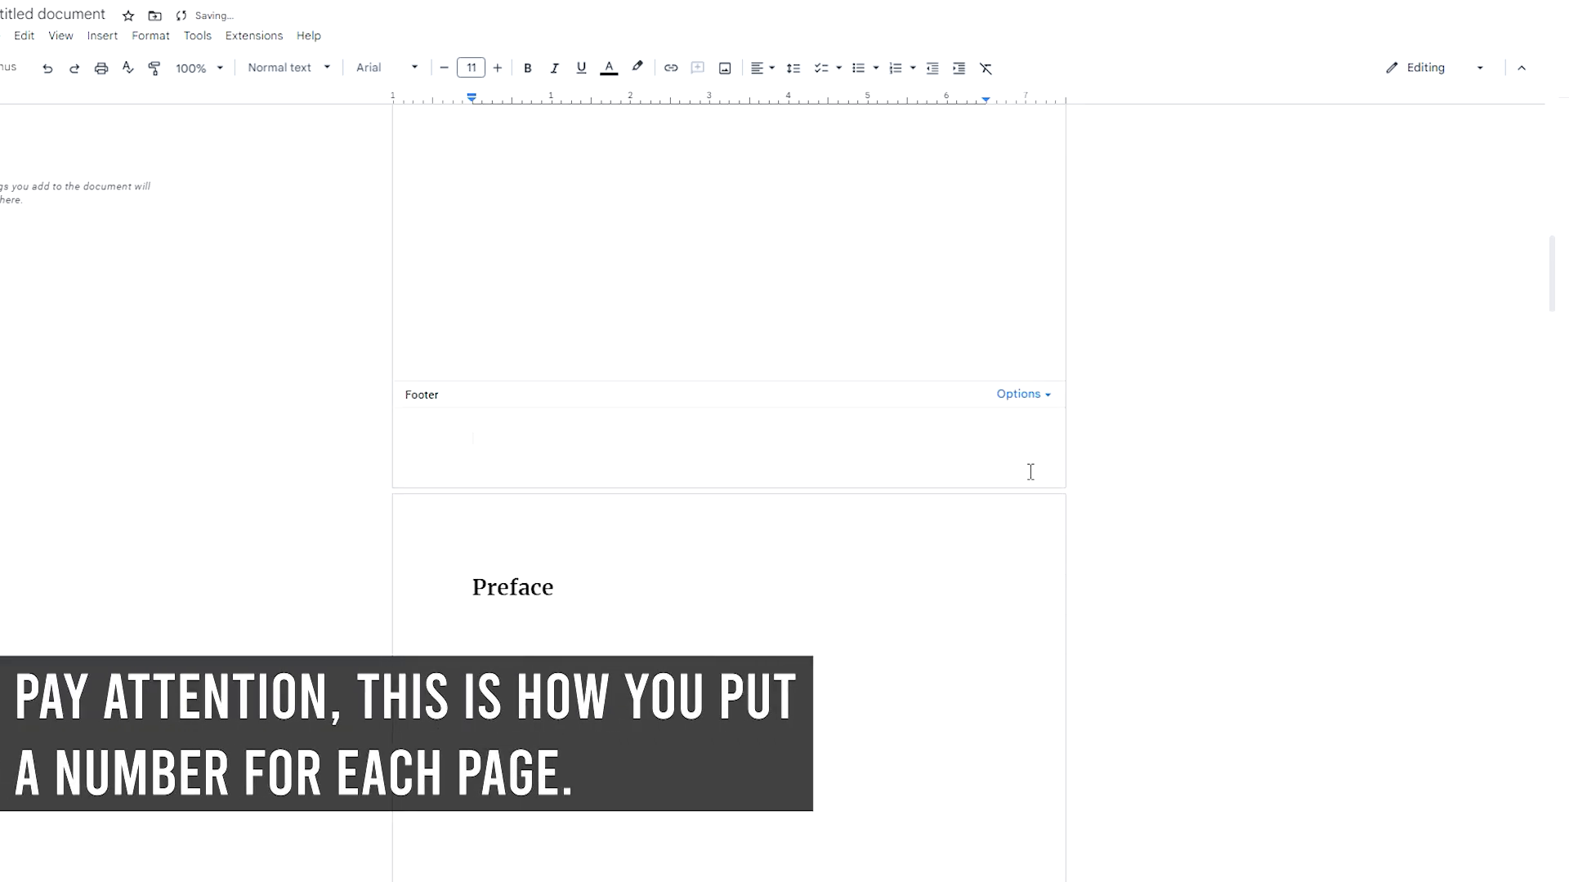
scroll(1026, 469, down, 3)
scroll(1026, 490, up, 20)
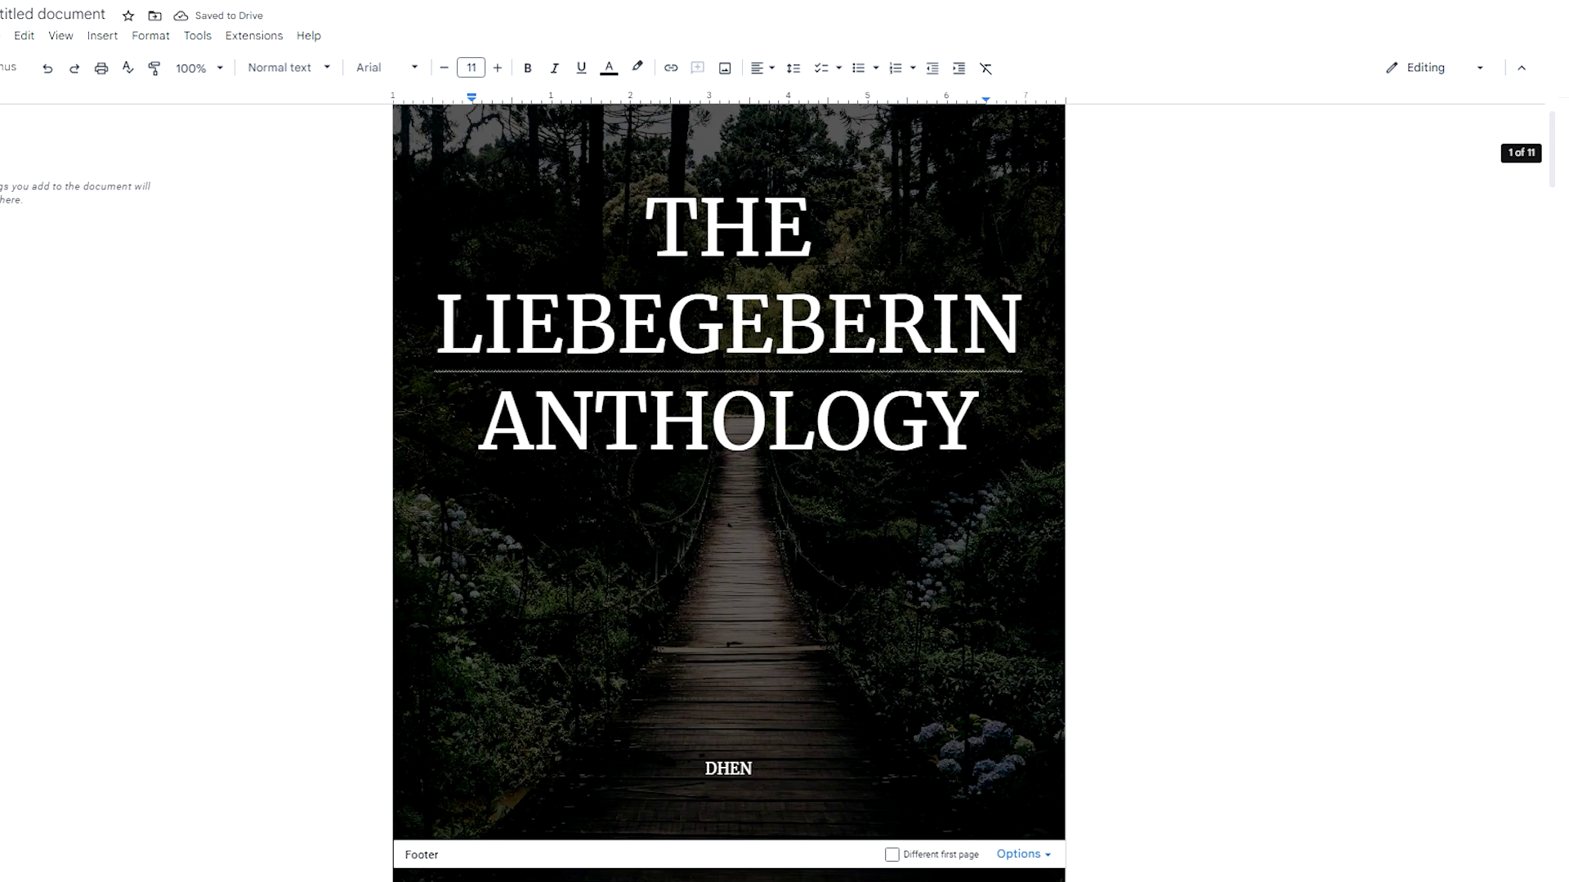
scroll(1037, 204, up, 1)
scroll(847, 466, down, 7)
scroll(1138, 462, up, 4)
scroll(1140, 466, down, 6)
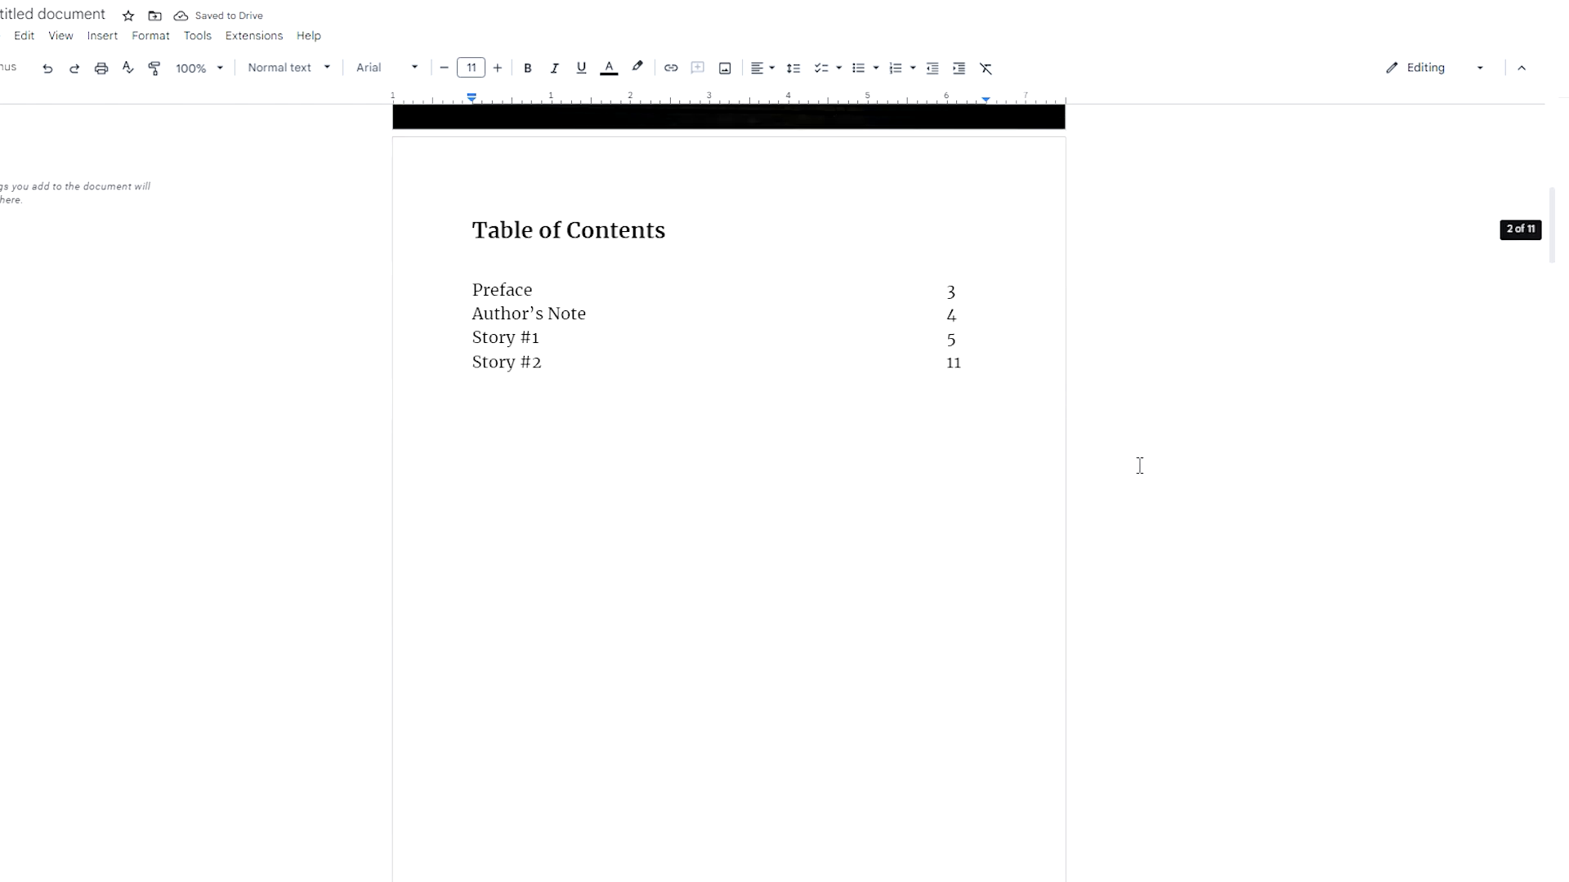
click(772, 455)
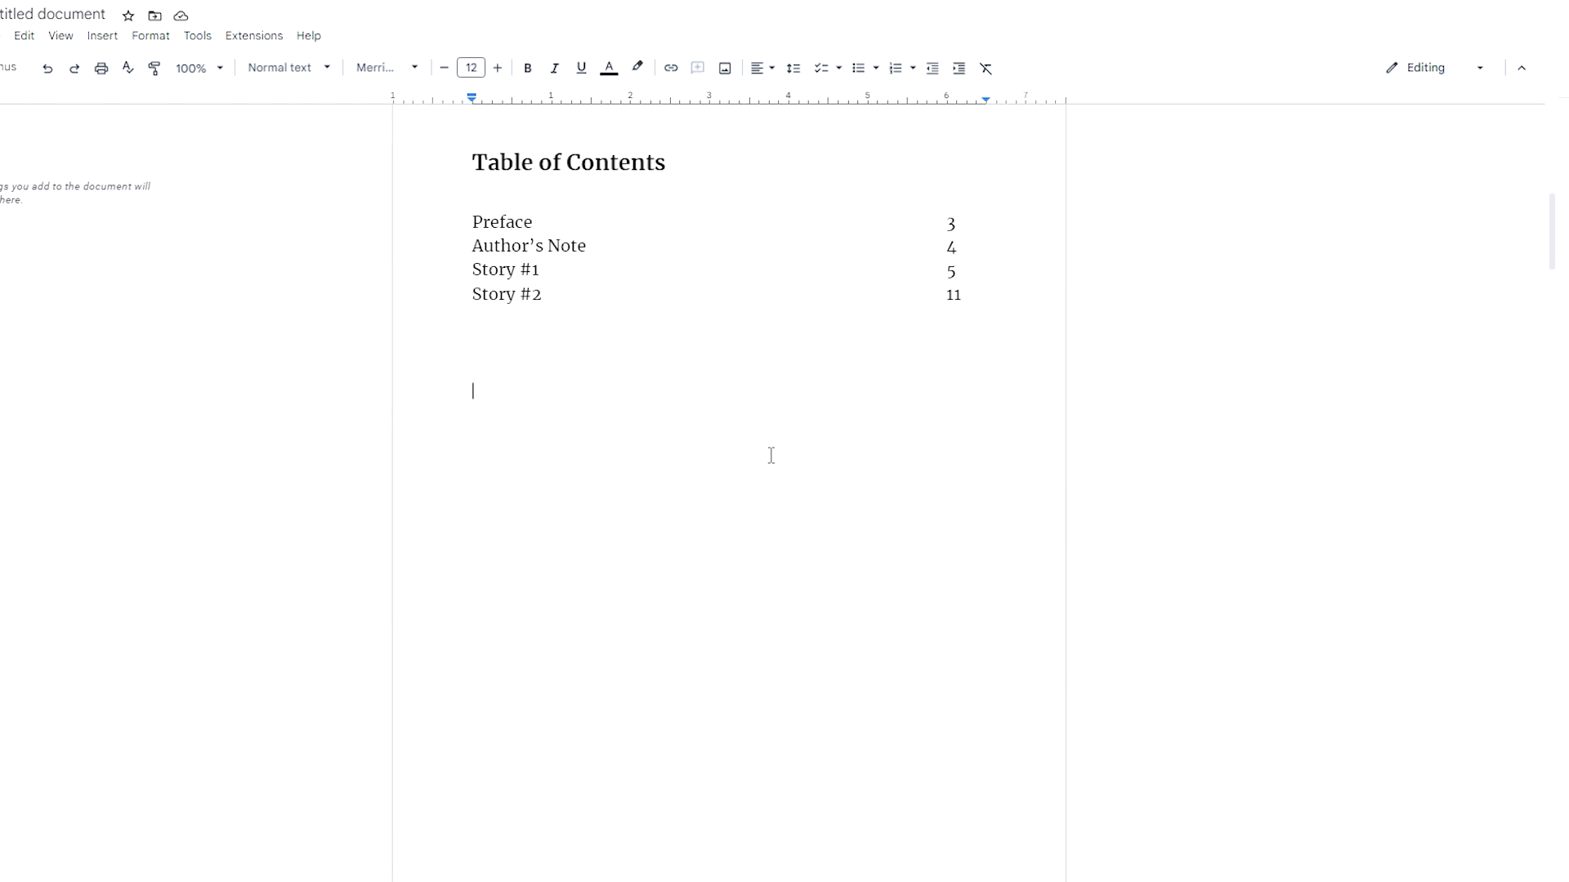
- Insert page numbers in the document's footer, leaving the first page unnumbered
click(18, 37)
click(102, 36)
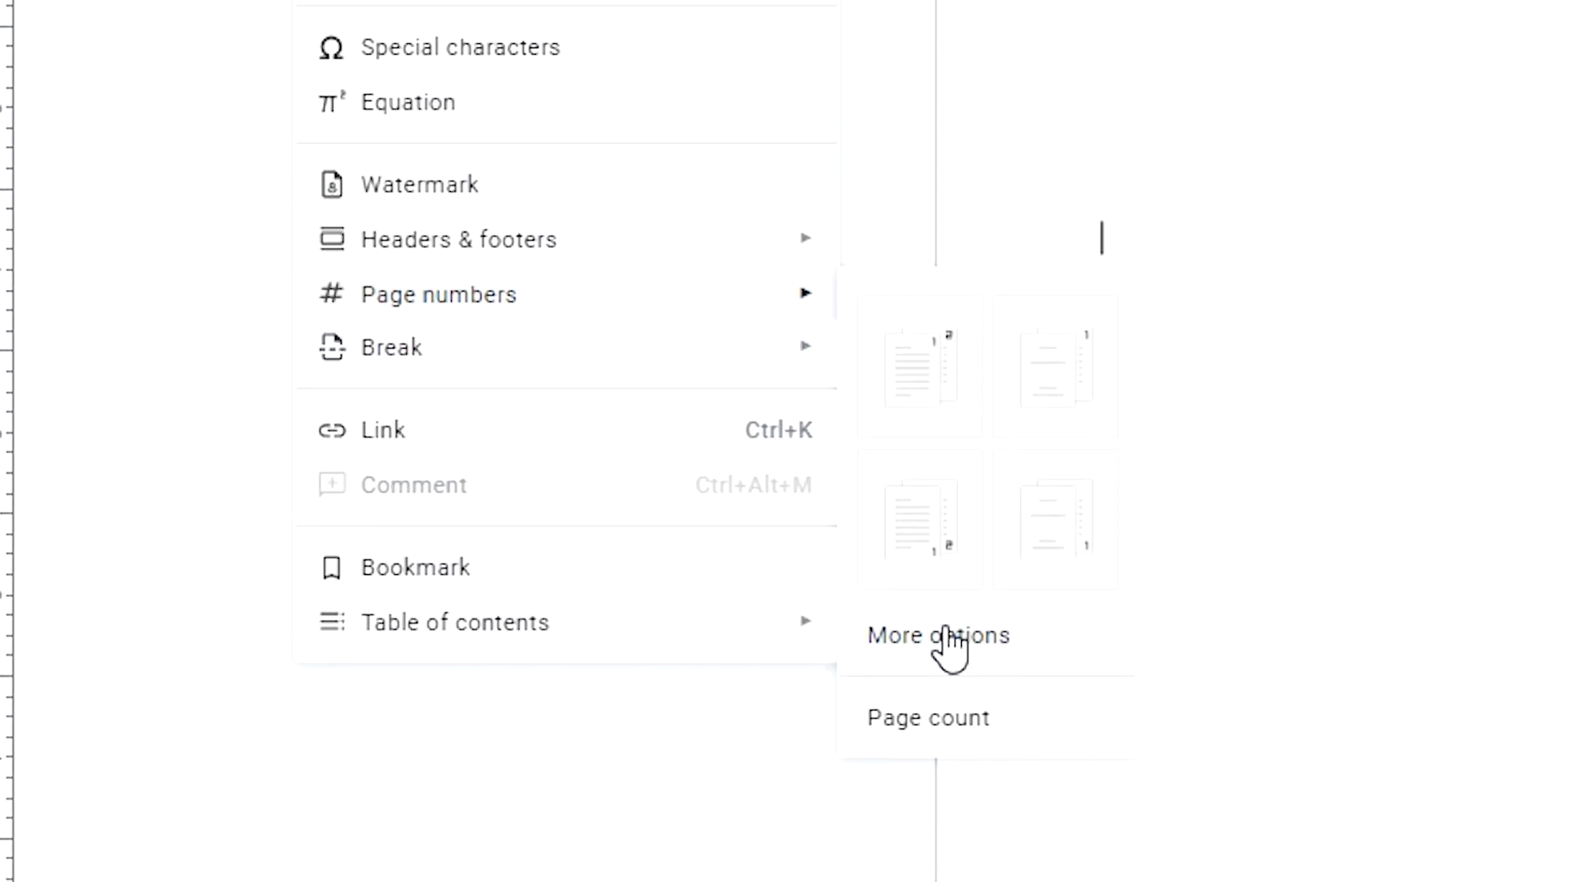
click(981, 639)
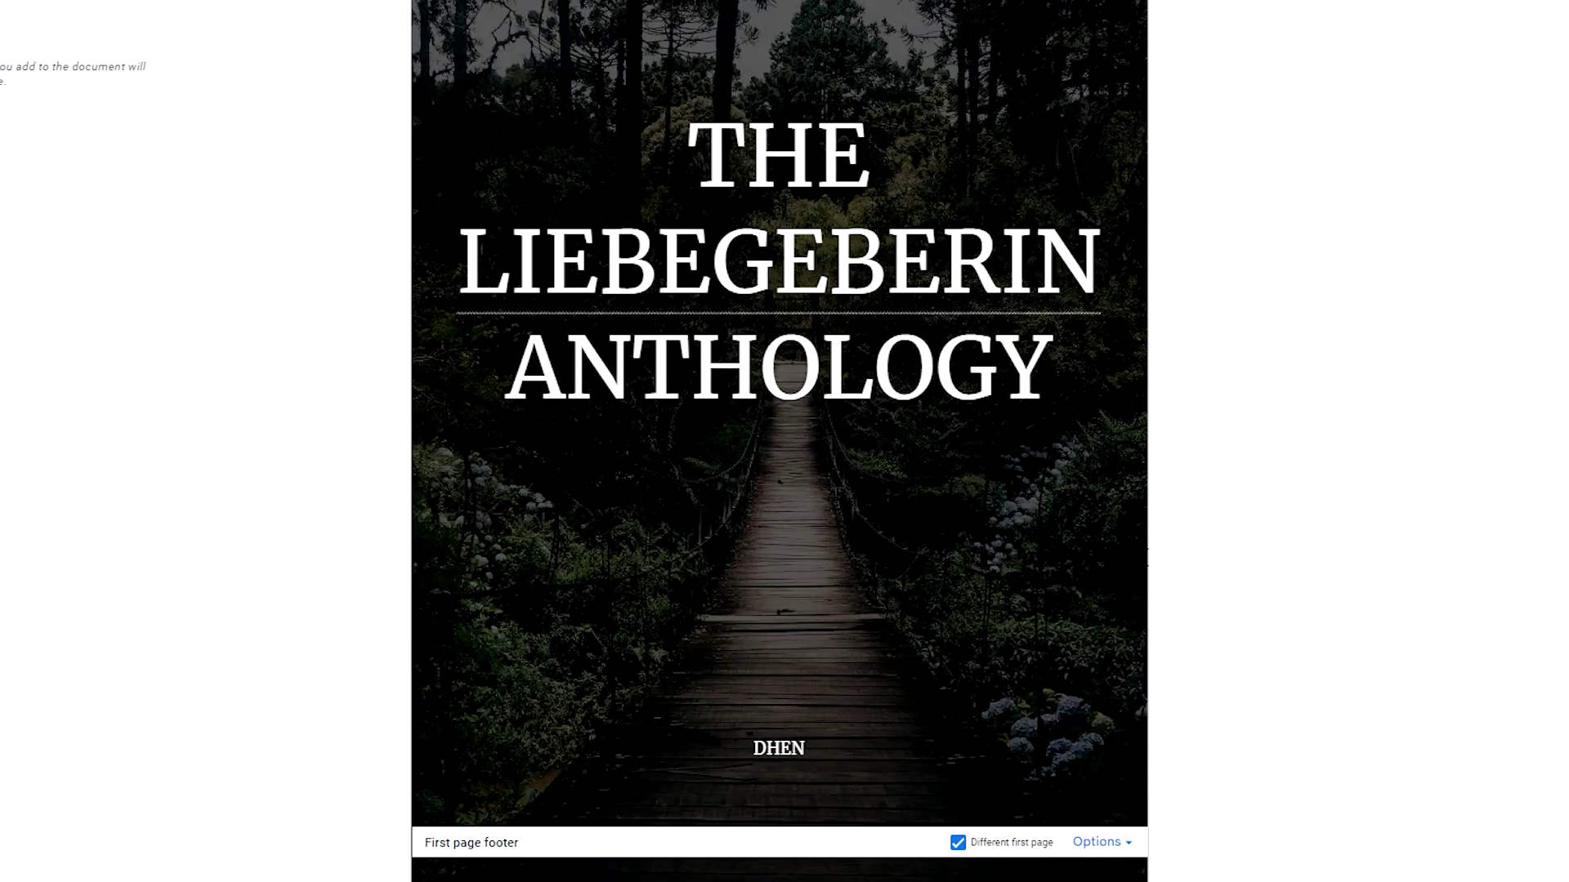
- Check the footer page numbers throughout the document, from the cover to the story pages
scroll(1132, 533, down, 20)
scroll(1132, 533, up, 10)
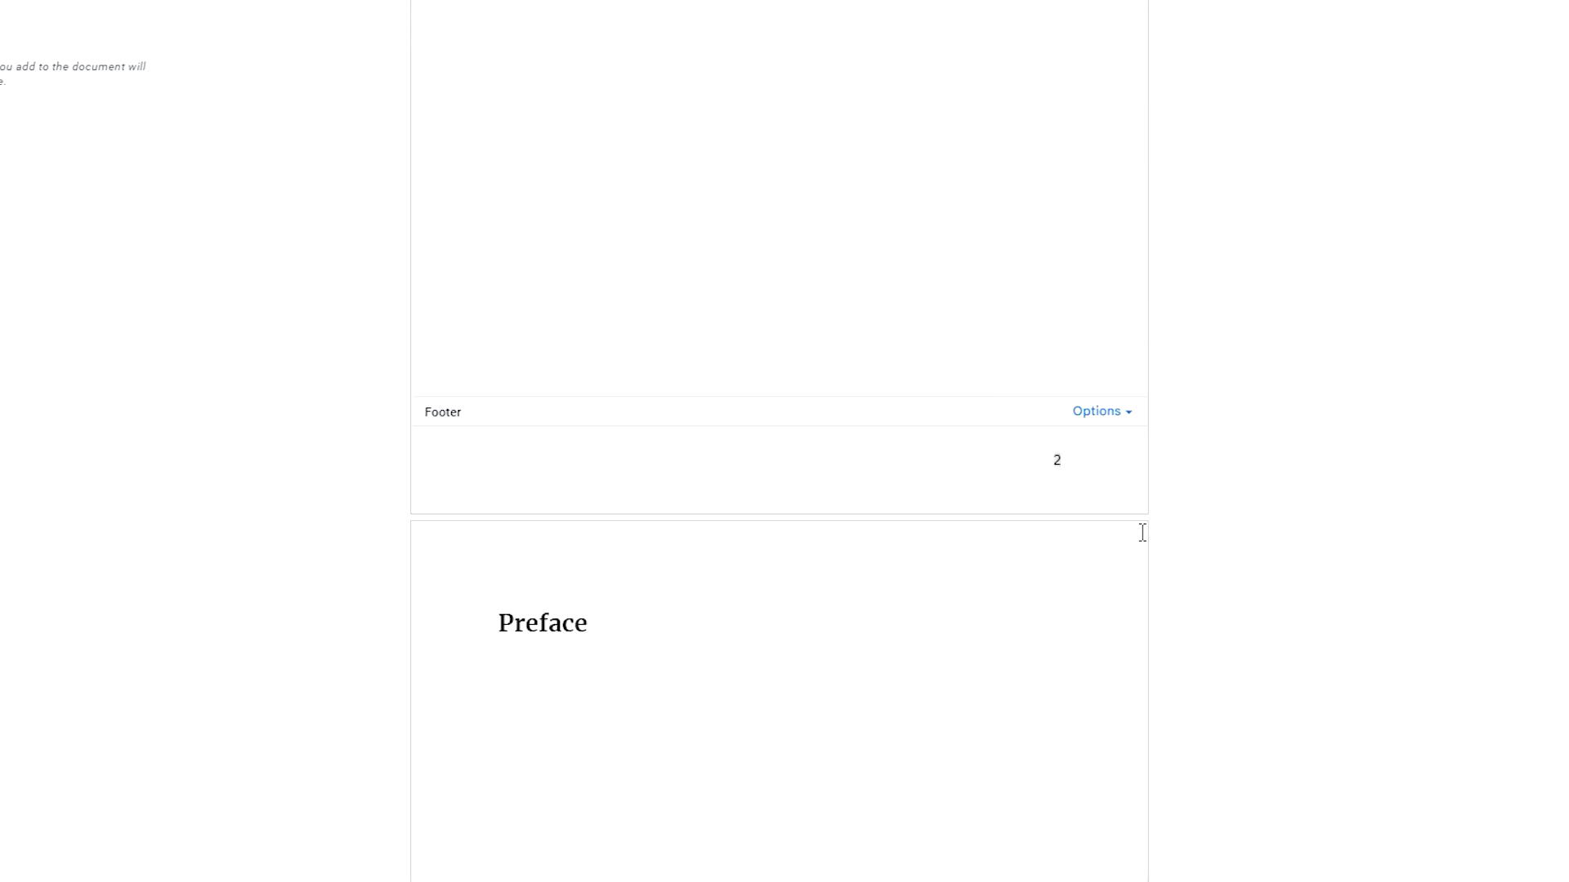
scroll(1142, 533, up, 6)
scroll(1193, 314, down, 4)
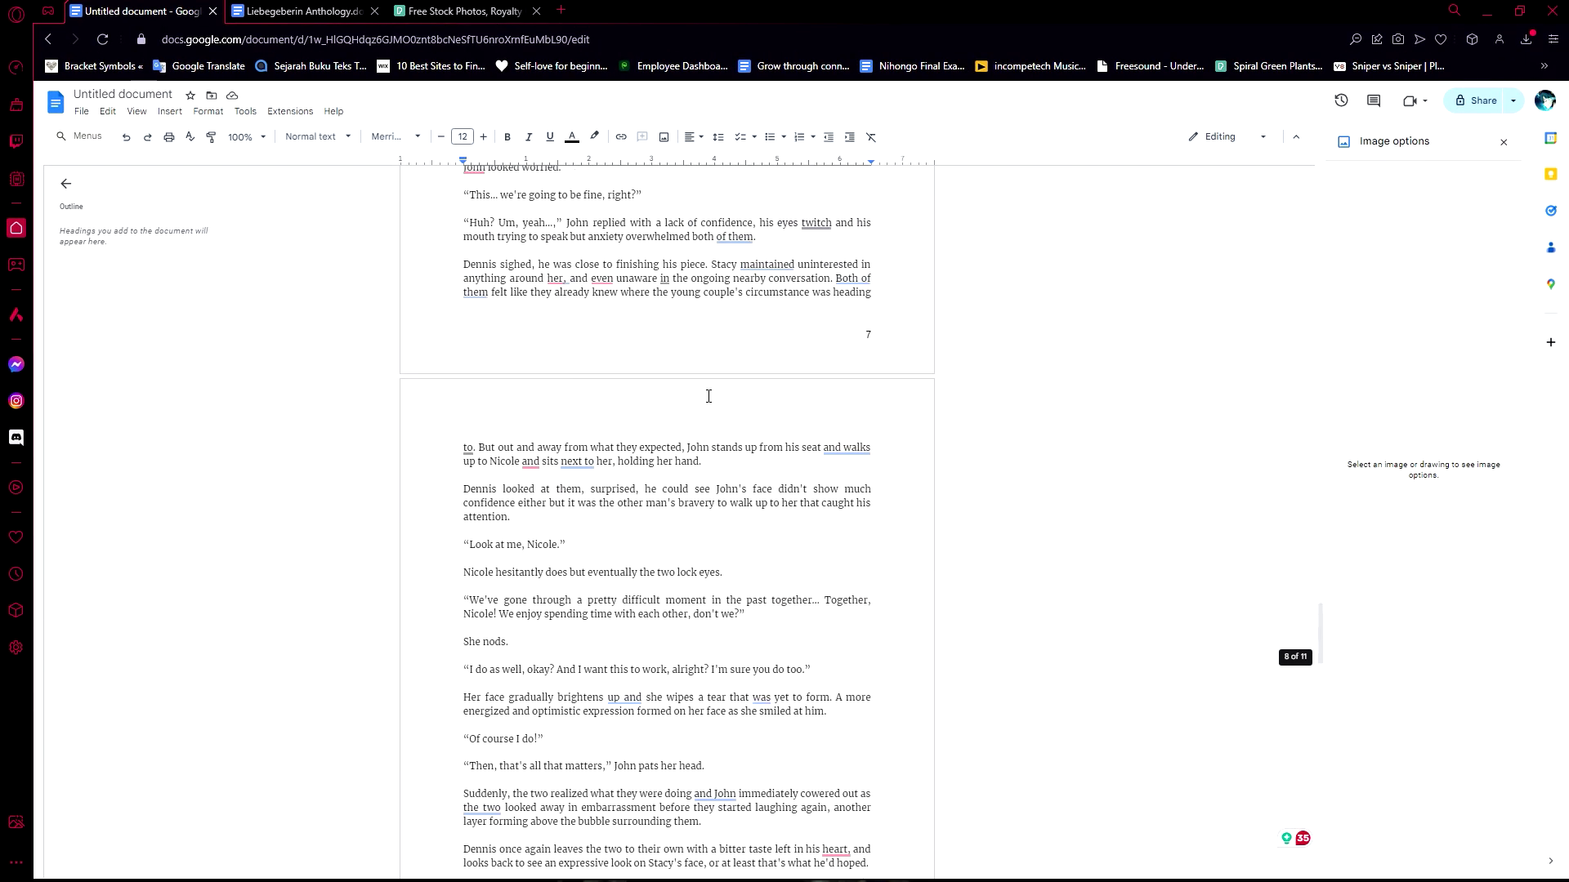
scroll(708, 397, up, 20)
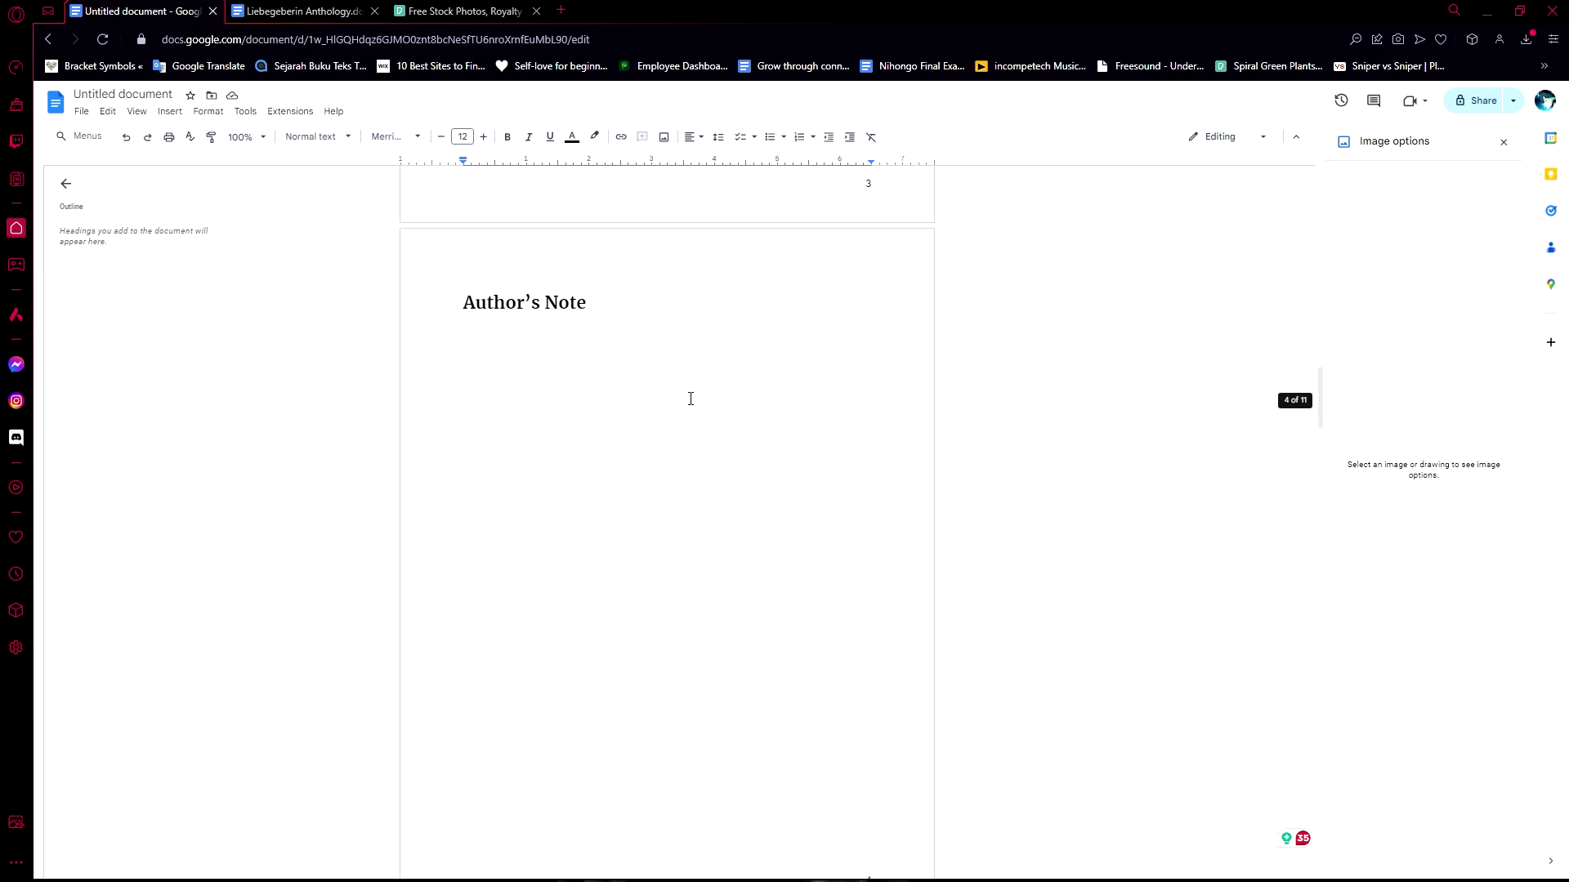
scroll(687, 401, up, 13)
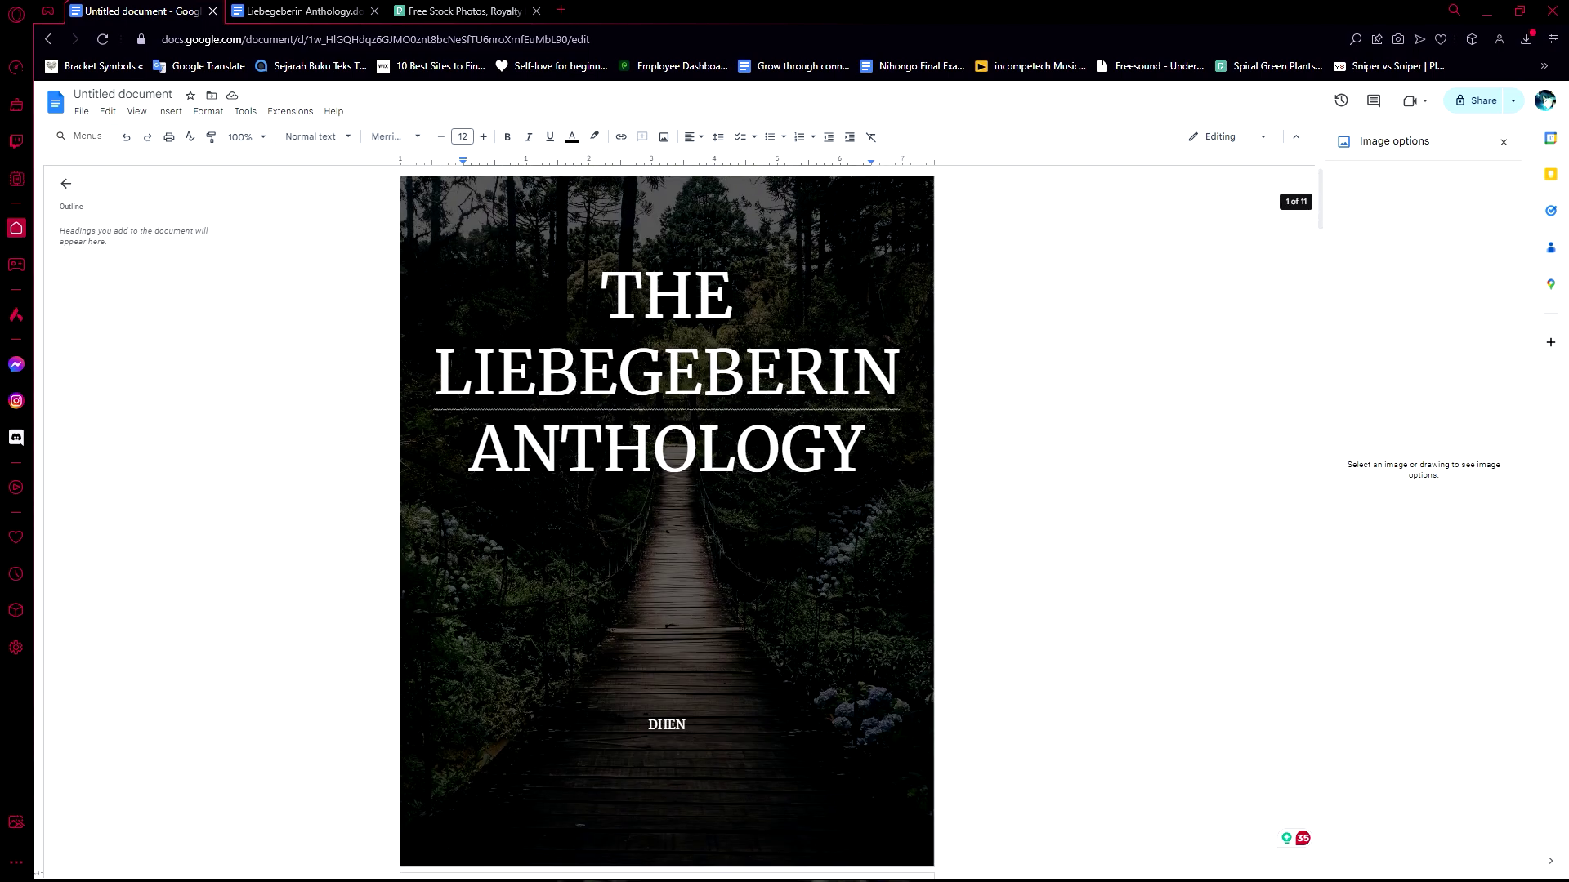